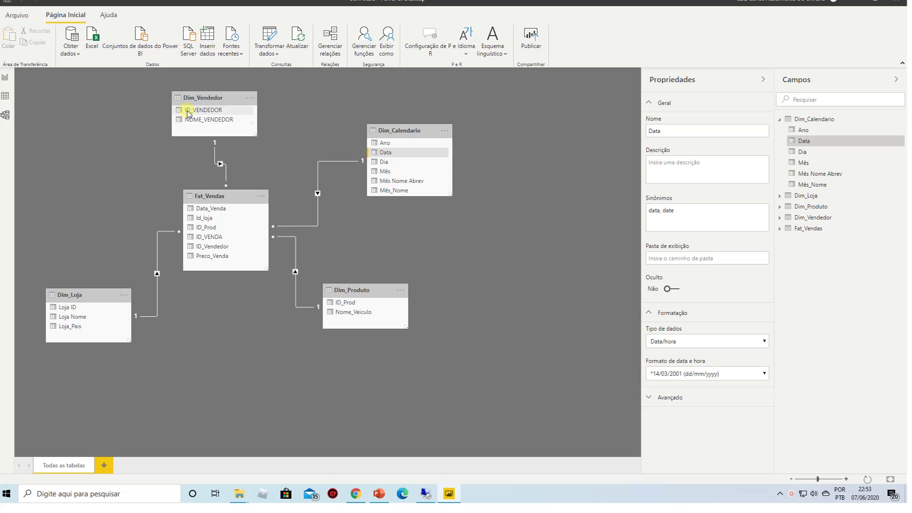
Step: Rearrange the Fat_Vendas, Dim_Produto, Dim_Loja and Dim_Calendario tables in the model diagram to space them farther apart
{"action": "left_click_drag", "start_coordinate": [212, 192], "coordinate": [223, 202]}
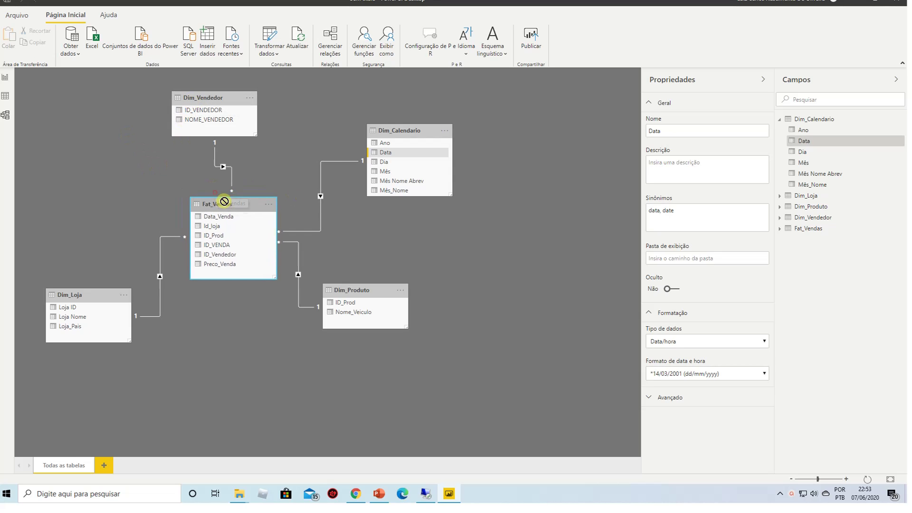
{"action": "left_click_drag", "start_coordinate": [364, 295], "coordinate": [379, 311]}
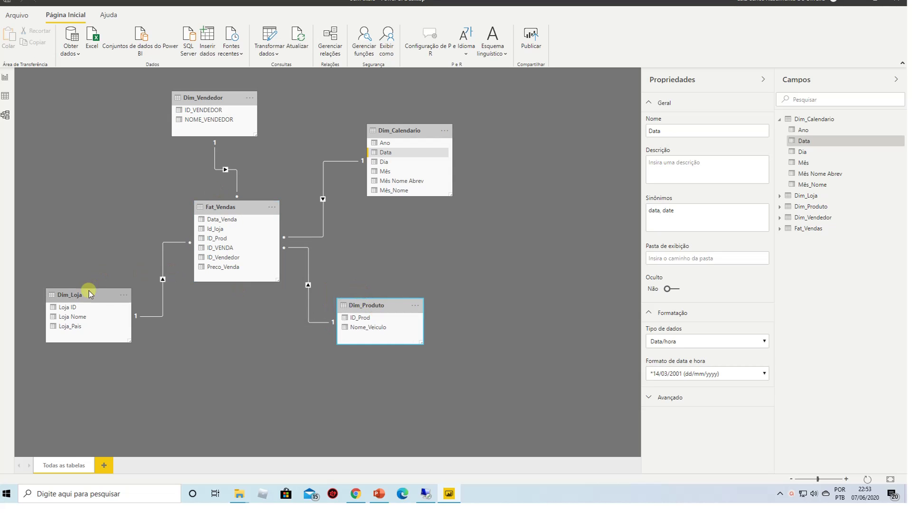
{"action": "left_click_drag", "start_coordinate": [71, 294], "coordinate": [71, 309]}
{"action": "left_click_drag", "start_coordinate": [222, 209], "coordinate": [222, 216]}
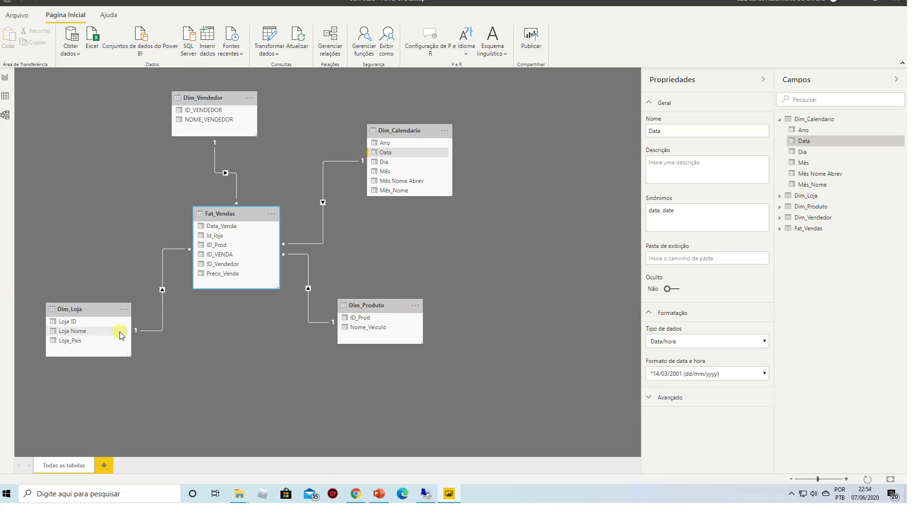
{"action": "left_click_drag", "start_coordinate": [394, 132], "coordinate": [411, 133]}
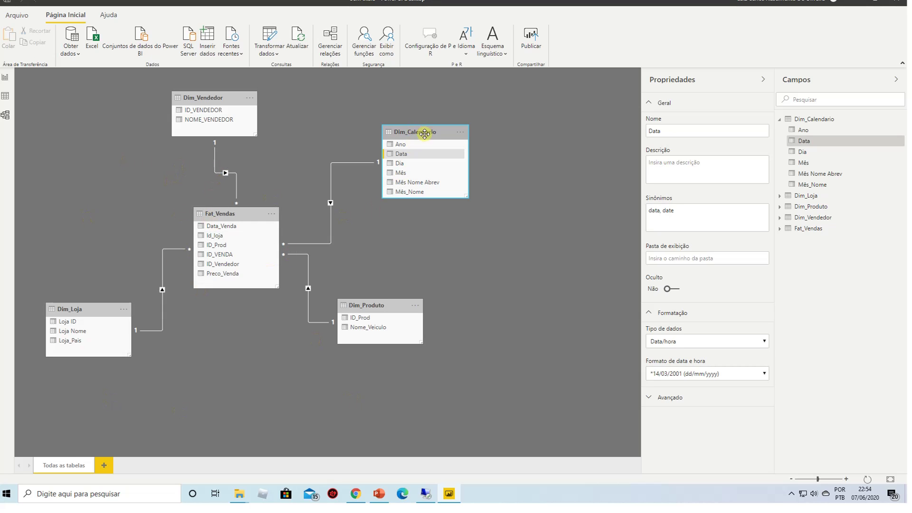
{"action": "left_click_drag", "start_coordinate": [422, 132], "coordinate": [416, 118]}
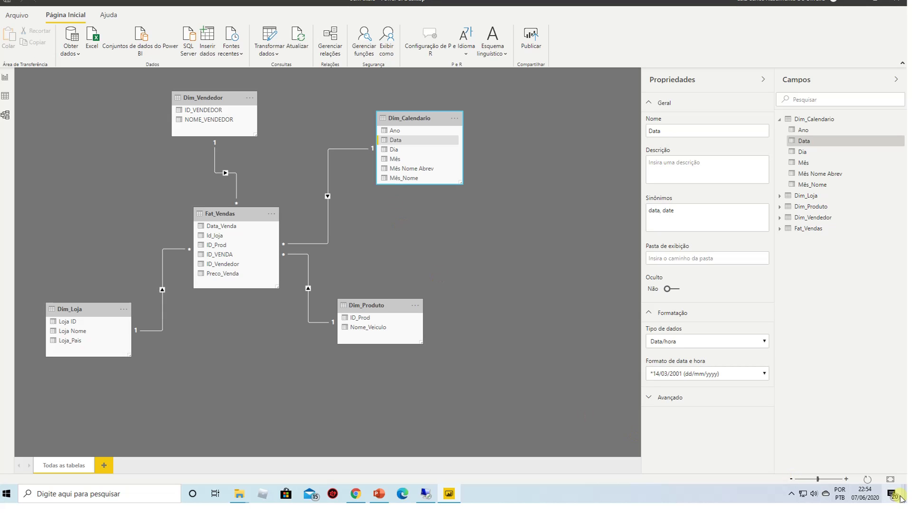
{"action": "left_click", "coordinate": [792, 494]}
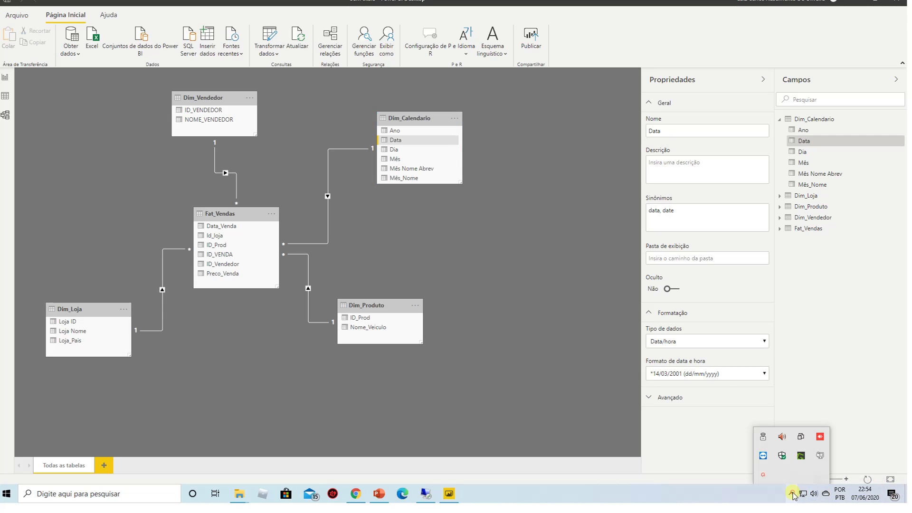
{"action": "left_click", "coordinate": [763, 477]}
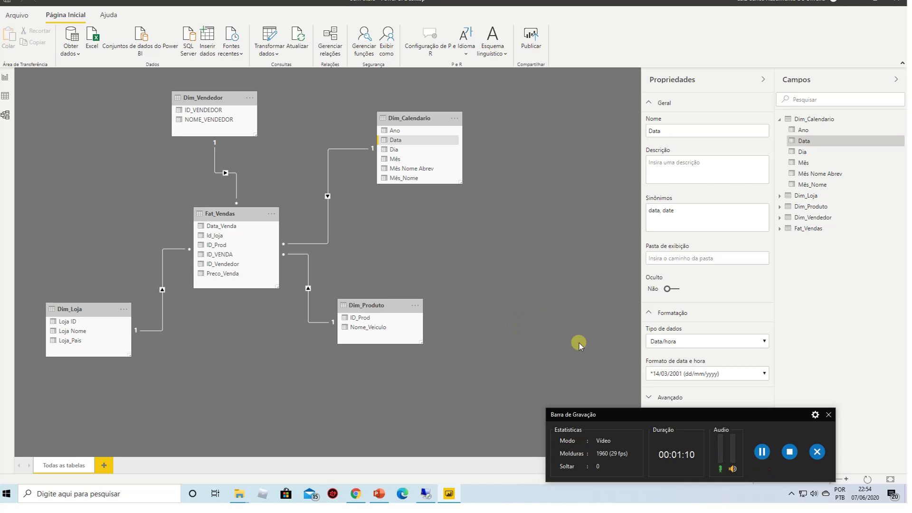
{"action": "left_click", "coordinate": [579, 343]}
{"action": "left_click", "coordinate": [525, 358]}
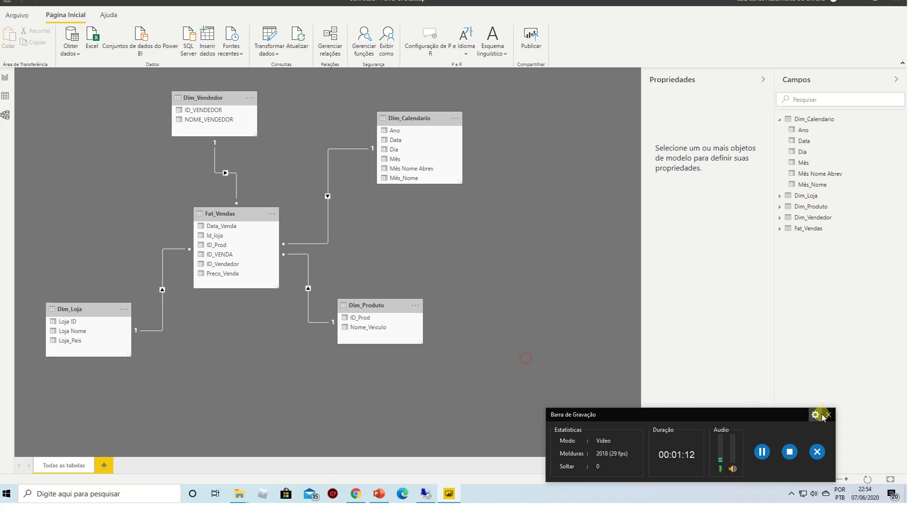
{"action": "left_click", "coordinate": [828, 415]}
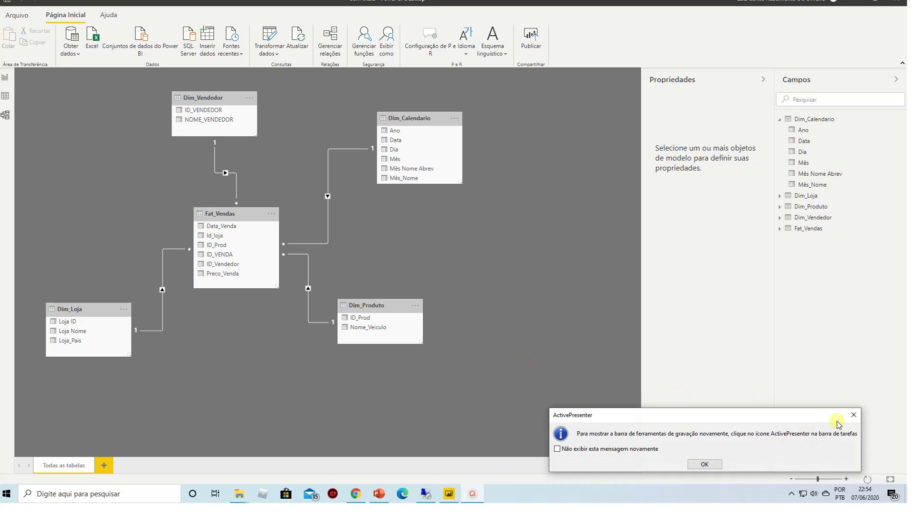
{"action": "left_click", "coordinate": [854, 415]}
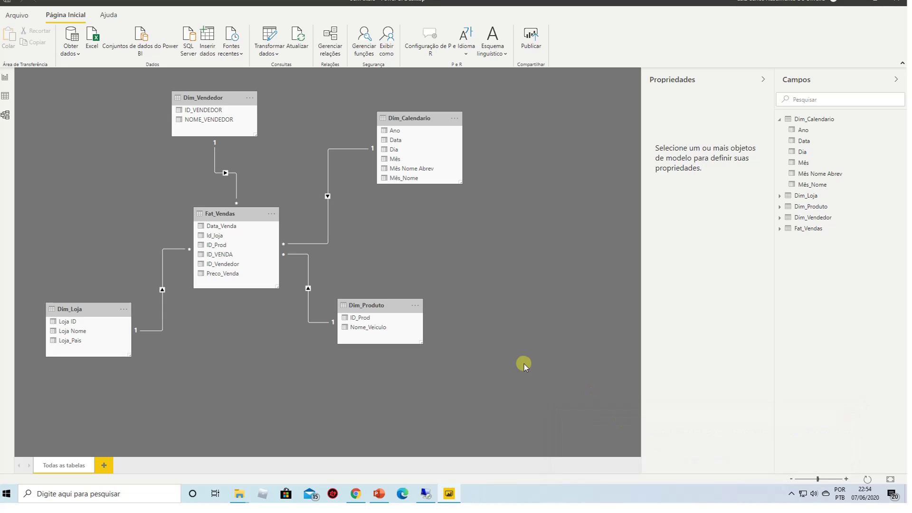
Step: Move the Fat_Vendas table slightly lower in the model diagram and leave no table selected
{"action": "left_click_drag", "start_coordinate": [251, 215], "coordinate": [253, 227]}
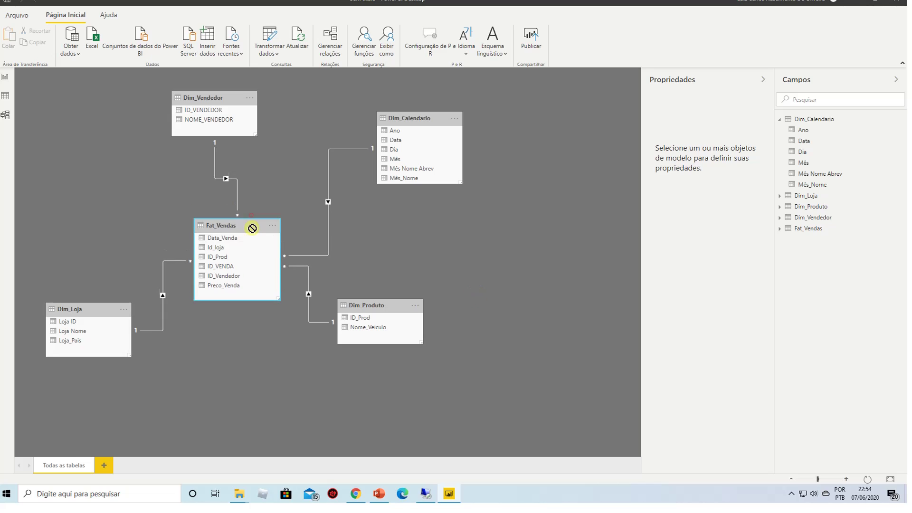
{"action": "left_click", "coordinate": [371, 305]}
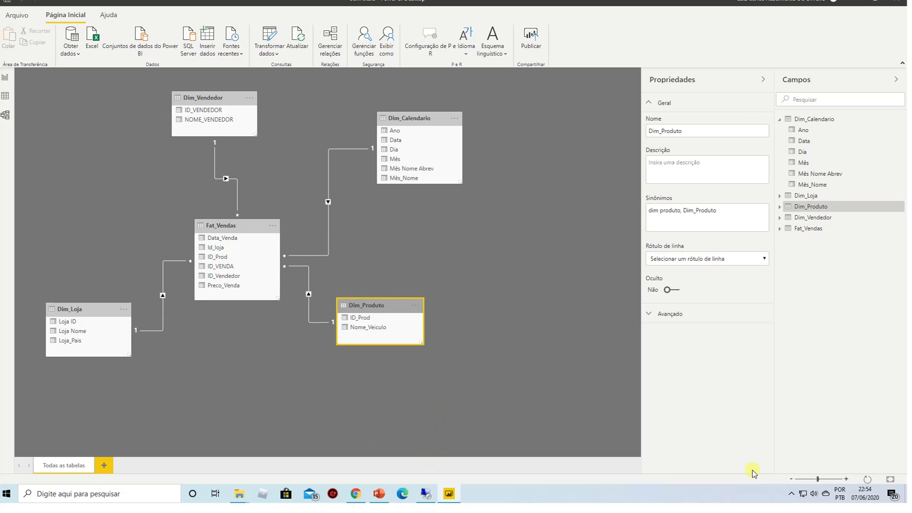
{"action": "left_click", "coordinate": [790, 496]}
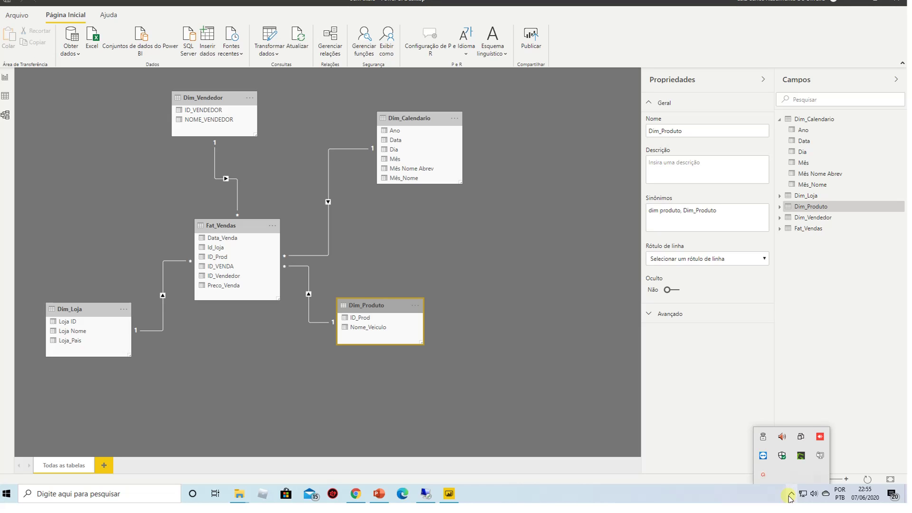
{"action": "left_click", "coordinate": [464, 452]}
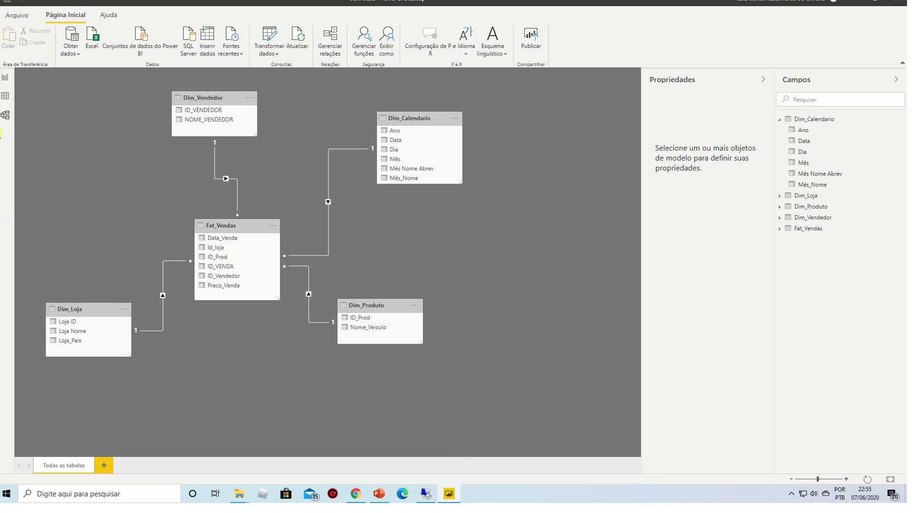
Step: Switch to the report view and review the common data sources and the manual table creation dialog without creating anything
{"action": "left_click", "coordinate": [5, 78]}
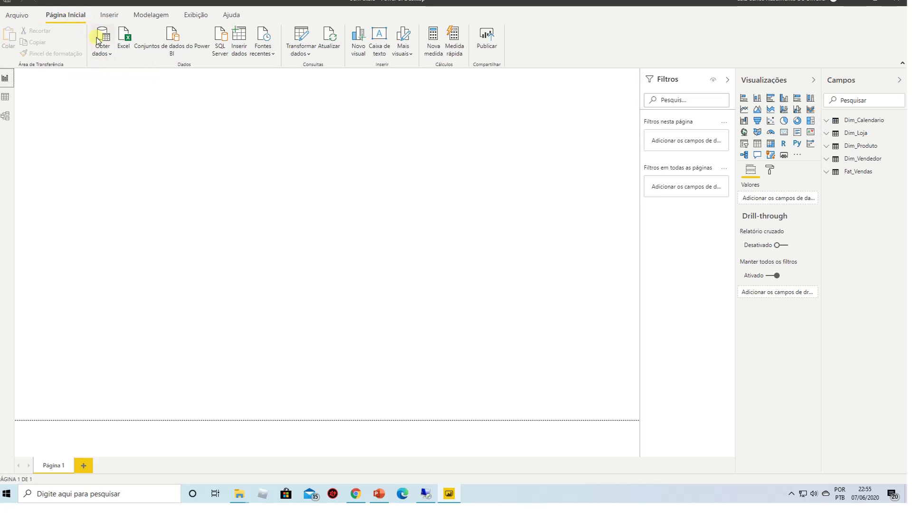
{"action": "left_click", "coordinate": [100, 54]}
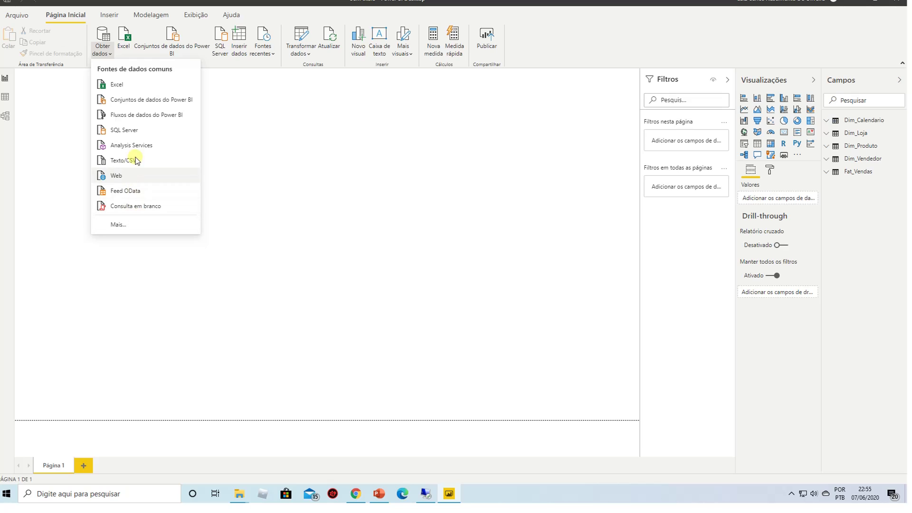
{"action": "left_click", "coordinate": [186, 85]}
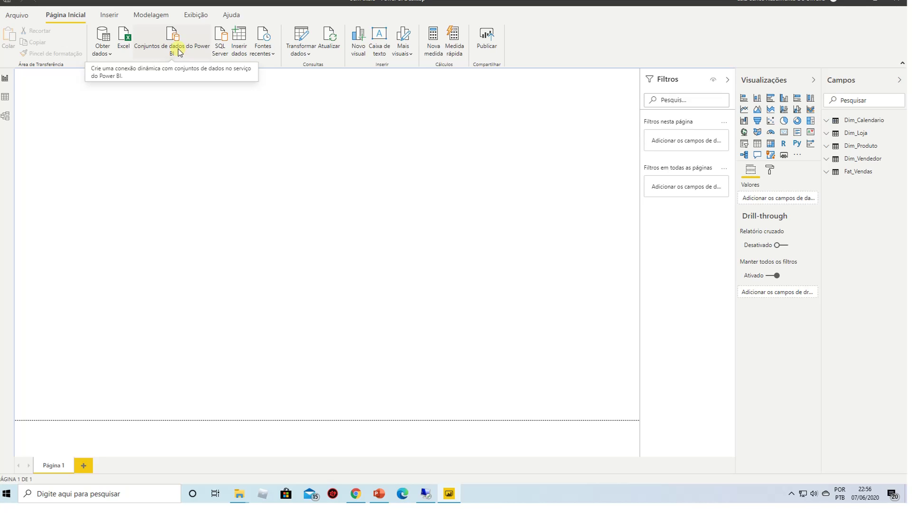
{"action": "left_click", "coordinate": [240, 50]}
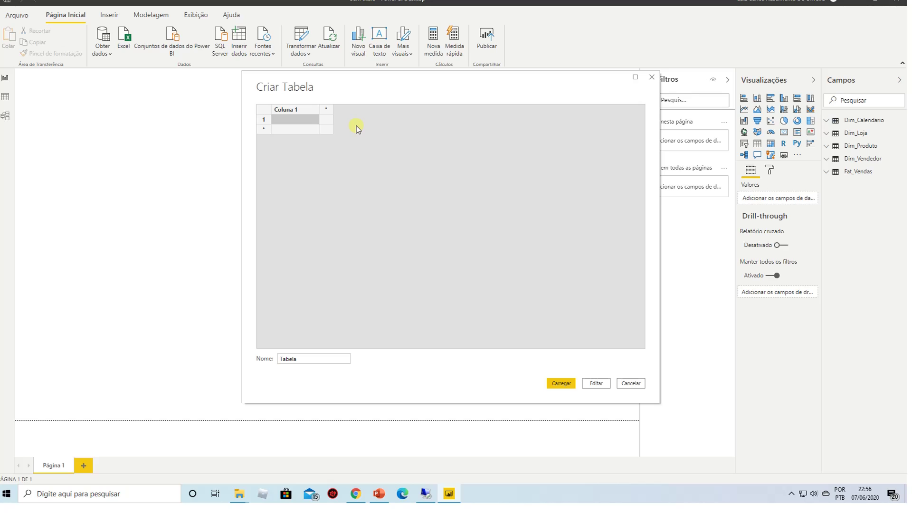
{"action": "left_click", "coordinate": [632, 383]}
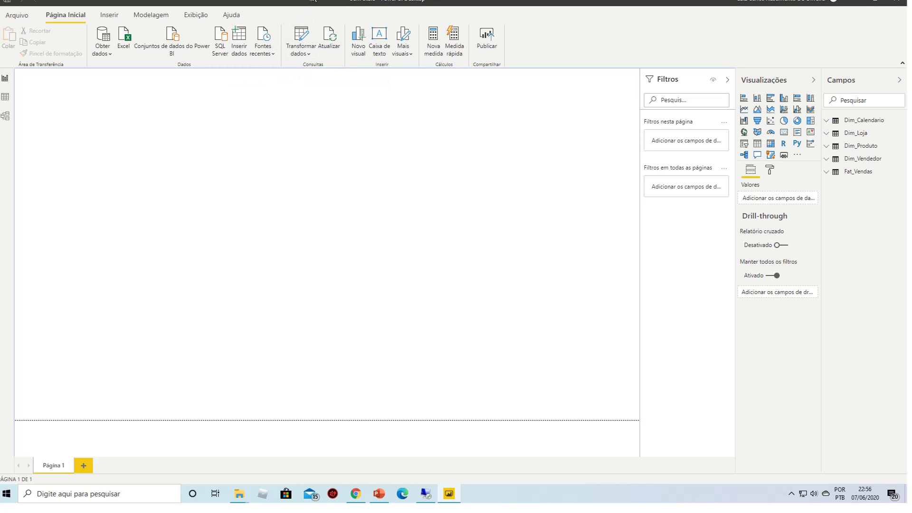
Step: Insert a text box reading "Texto de Exemplo" on the report page and delete it
{"action": "left_click", "coordinate": [335, 38]}
{"action": "left_click", "coordinate": [383, 57]}
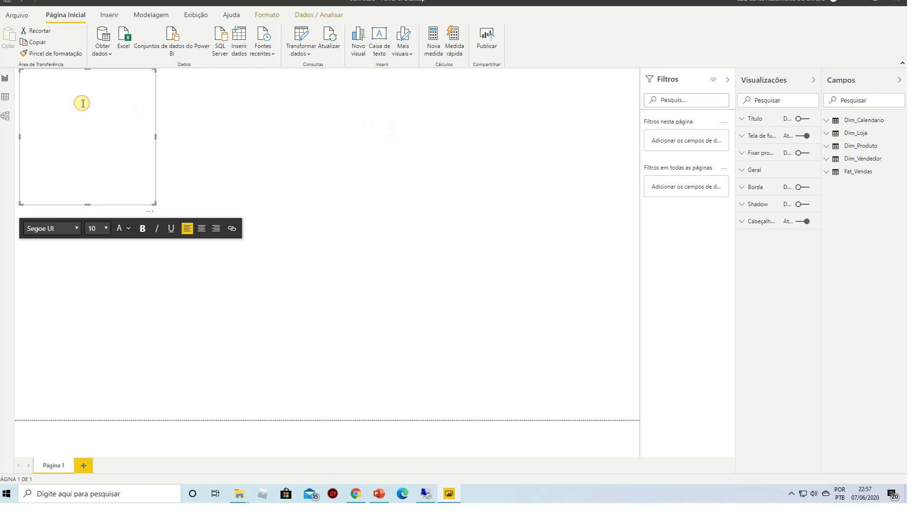
{"action": "type", "text": "Texto de Exemplo"}
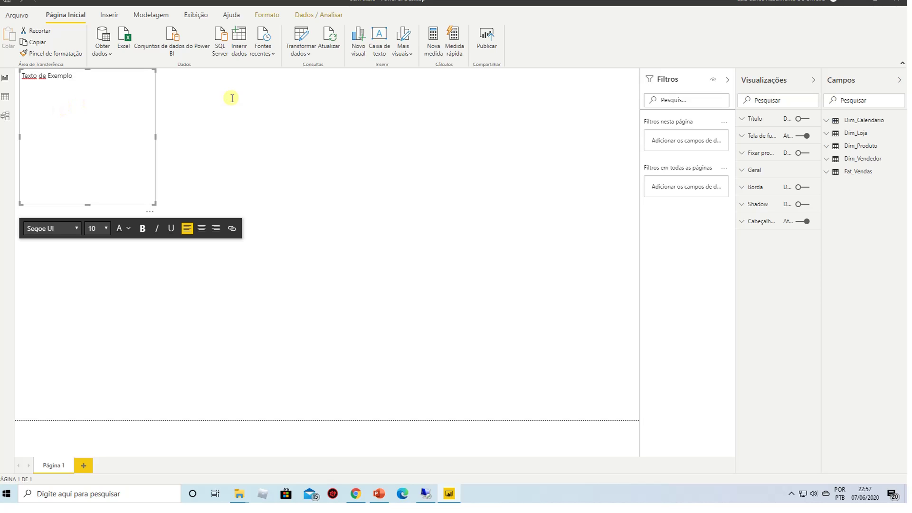
{"action": "left_click", "coordinate": [147, 102]}
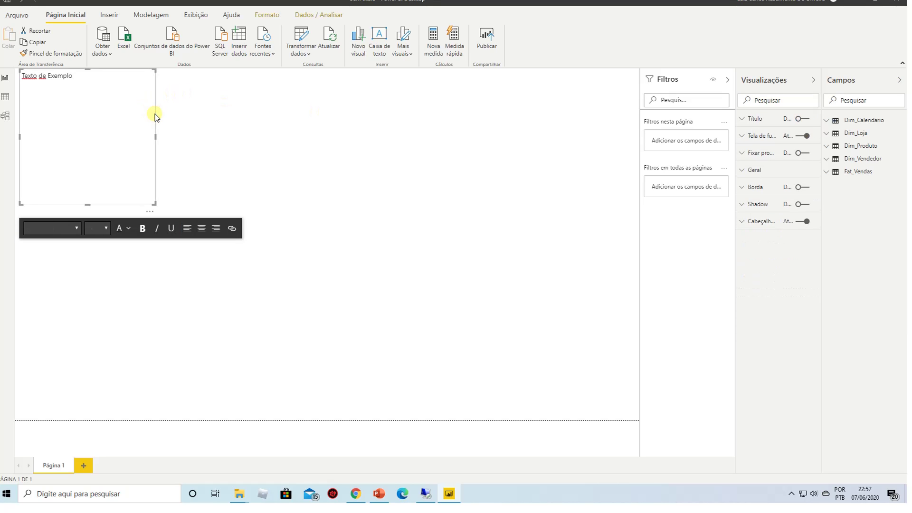
{"action": "key", "text": "Delete"}
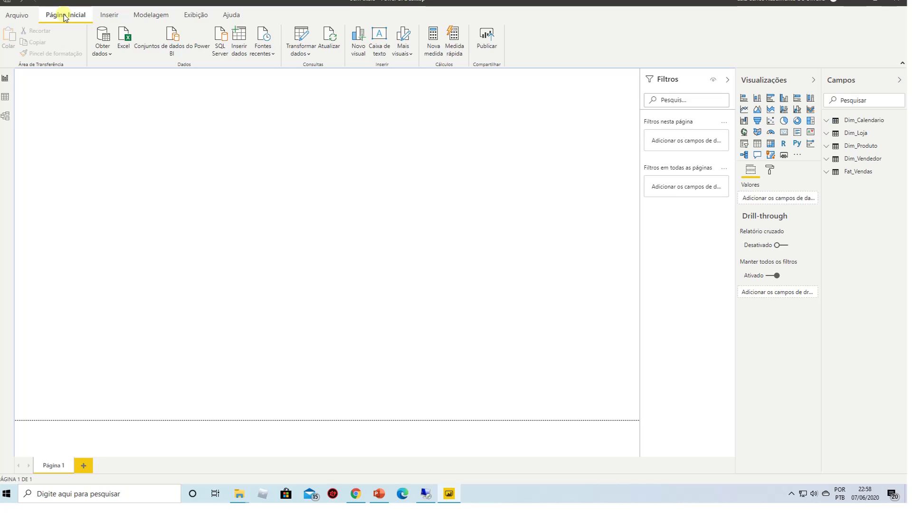
Step: Examine the commands for inserting report elements, including shapes, and the commands for data modeling
{"action": "left_click", "coordinate": [100, 17]}
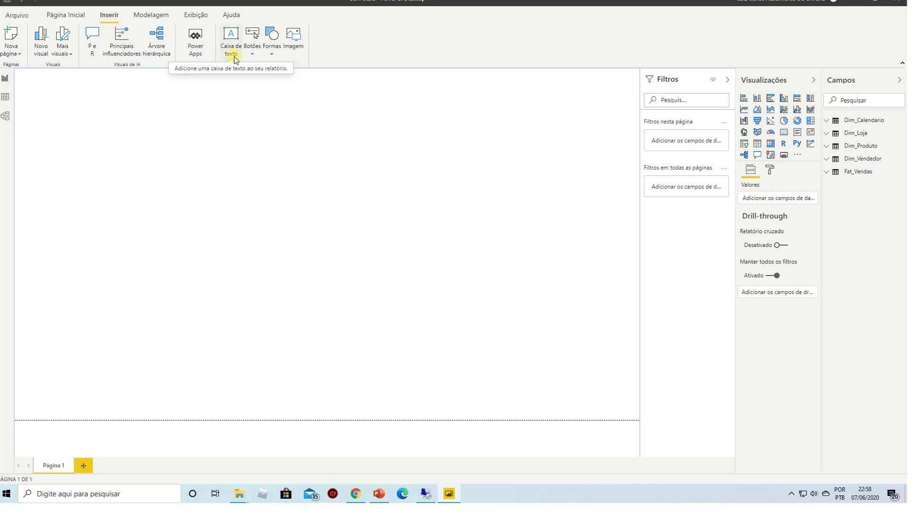
{"action": "left_click", "coordinate": [273, 56]}
{"action": "left_click", "coordinate": [341, 48]}
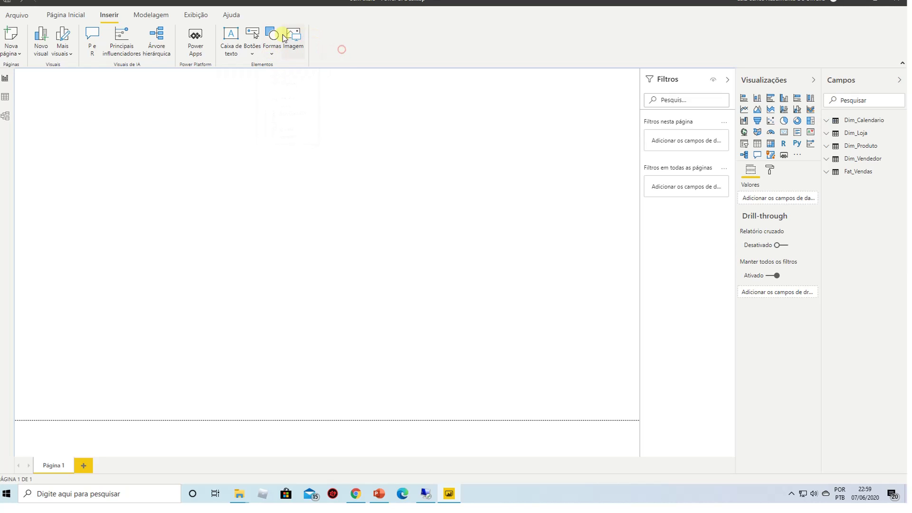
{"action": "left_click", "coordinate": [157, 19]}
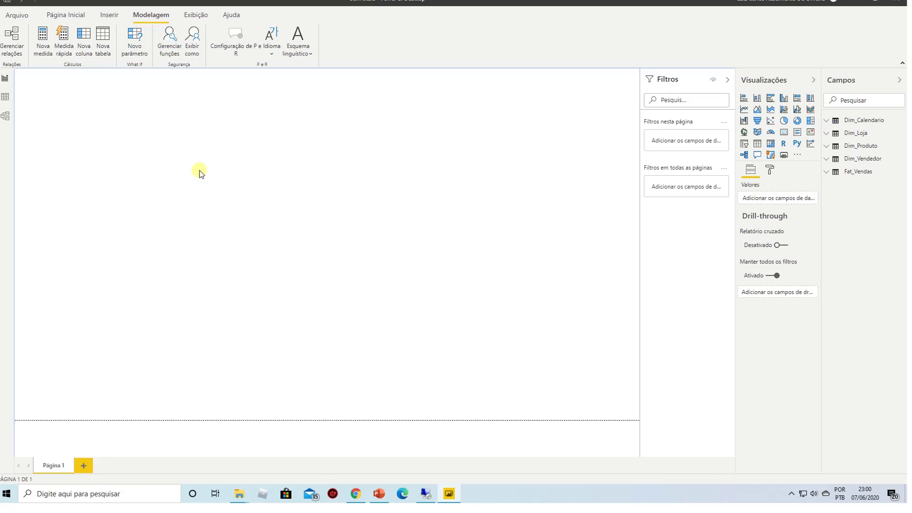
Step: Review the report's display commands and the available page view sizing options
{"action": "left_click", "coordinate": [195, 16]}
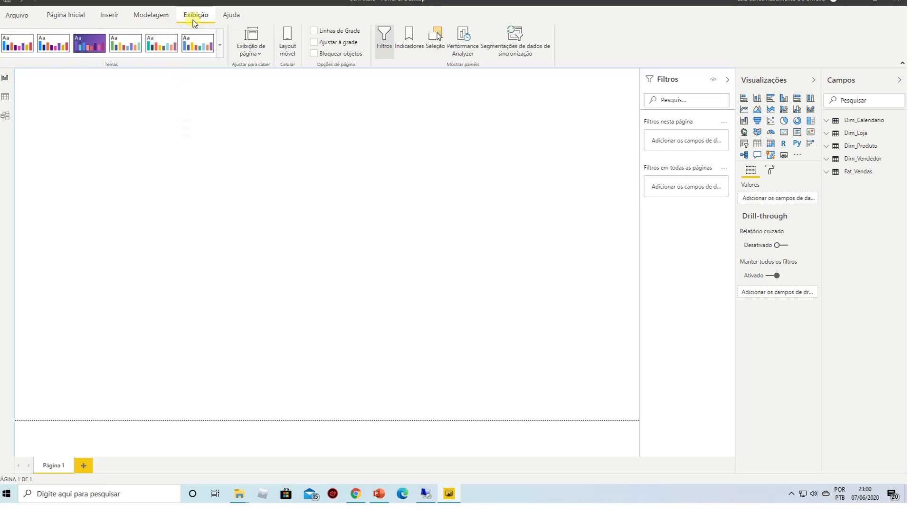
{"action": "left_click", "coordinate": [314, 53]}
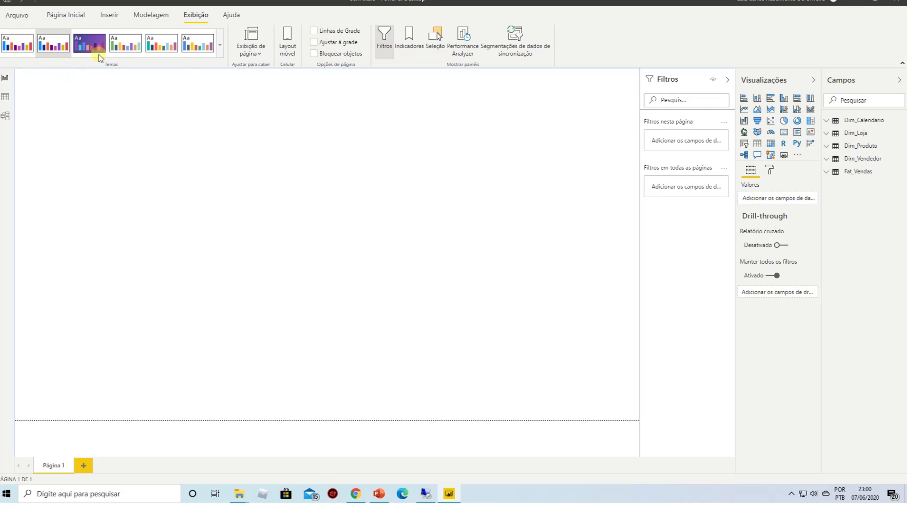
{"action": "left_click", "coordinate": [251, 52]}
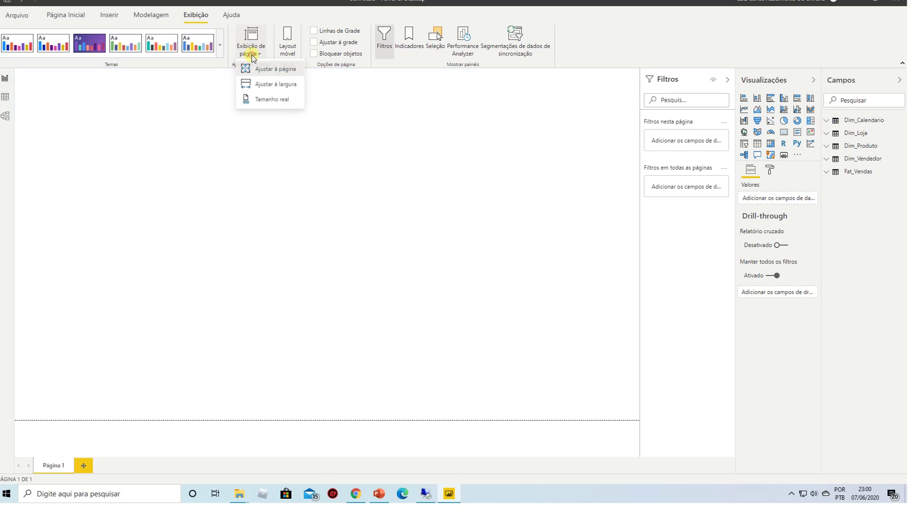
{"action": "left_click", "coordinate": [360, 102]}
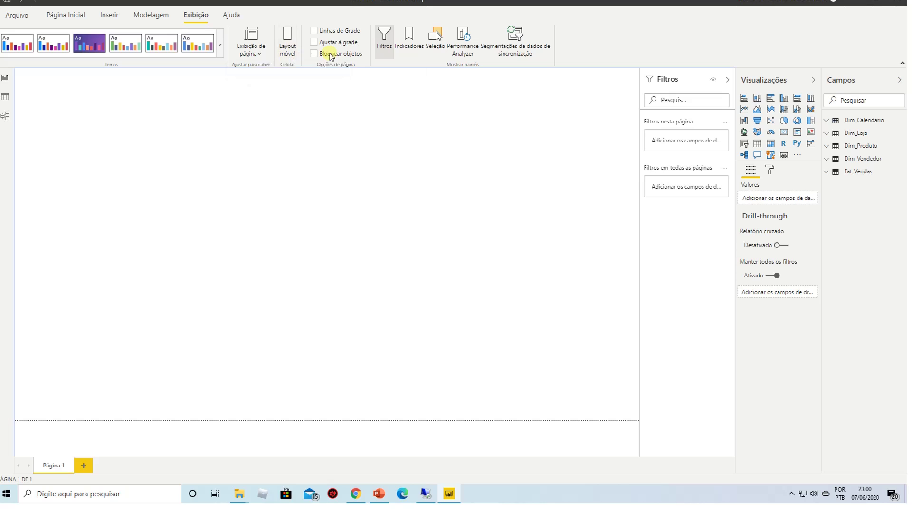
Step: Show gridlines on the report page
{"action": "left_click", "coordinate": [348, 31]}
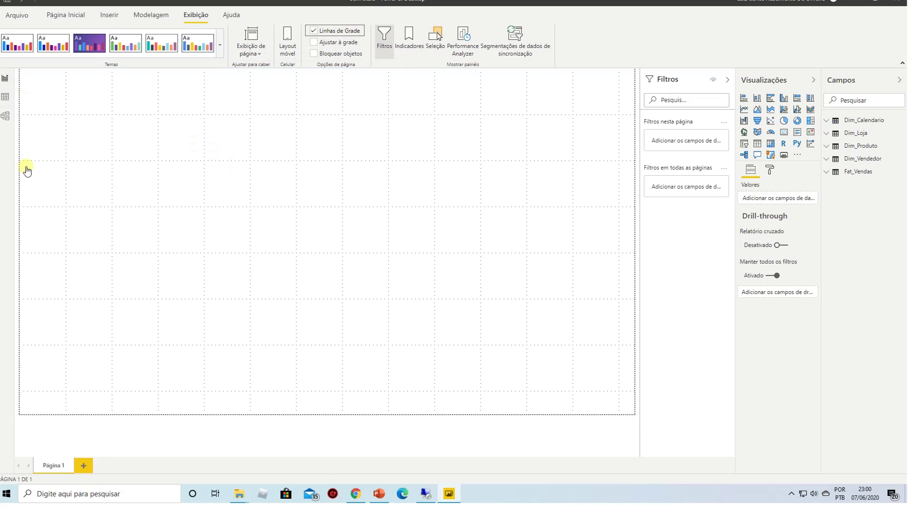
{"action": "left_click", "coordinate": [340, 30]}
{"action": "left_click", "coordinate": [340, 30]}
Step: Try out snapping objects to the grid and switch the option off again
{"action": "left_click", "coordinate": [341, 42]}
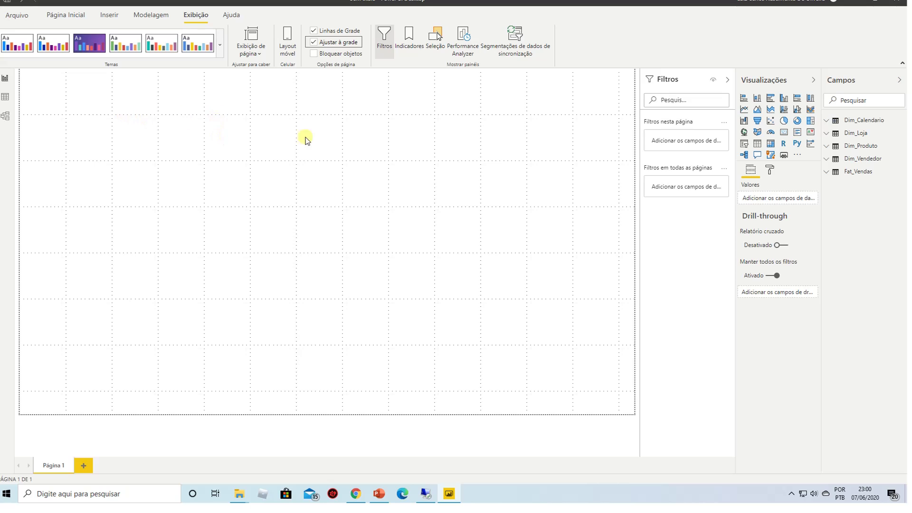
{"action": "left_click", "coordinate": [352, 44]}
{"action": "left_click", "coordinate": [341, 38]}
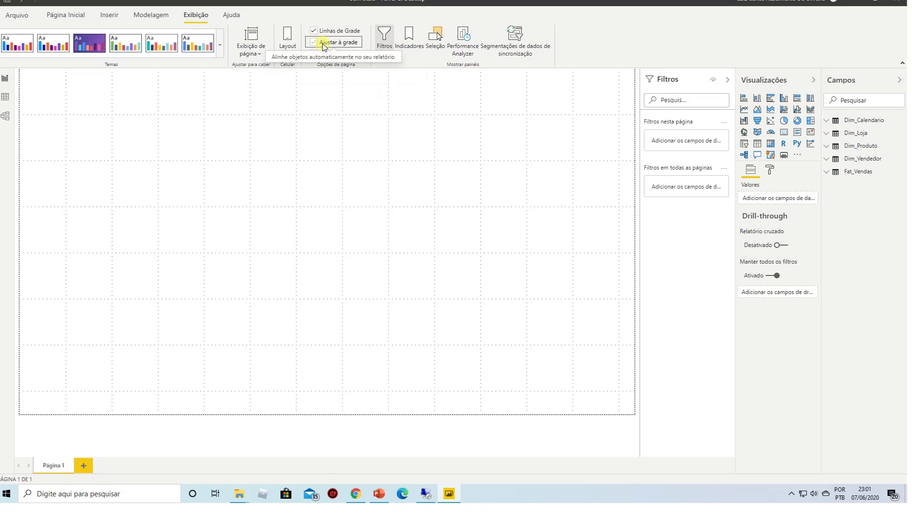
{"action": "left_click", "coordinate": [314, 54]}
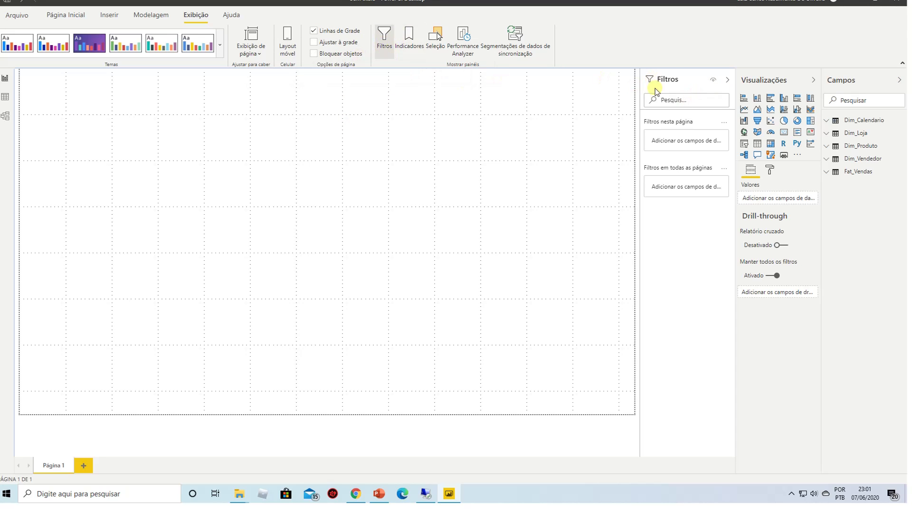
Step: Hide and restore the report's Filtros pane, and show the Indicadores pane beside it
{"action": "left_click", "coordinate": [384, 45]}
{"action": "left_click", "coordinate": [384, 45]}
{"action": "left_click", "coordinate": [405, 52]}
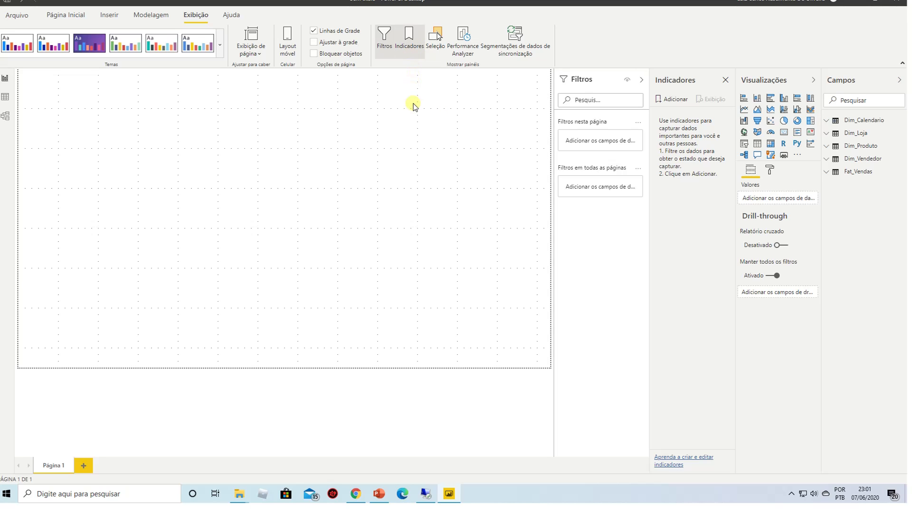
Step: Hide the Indicadores pane, and show the Seleção pane briefly before hiding it again
{"action": "left_click", "coordinate": [411, 45]}
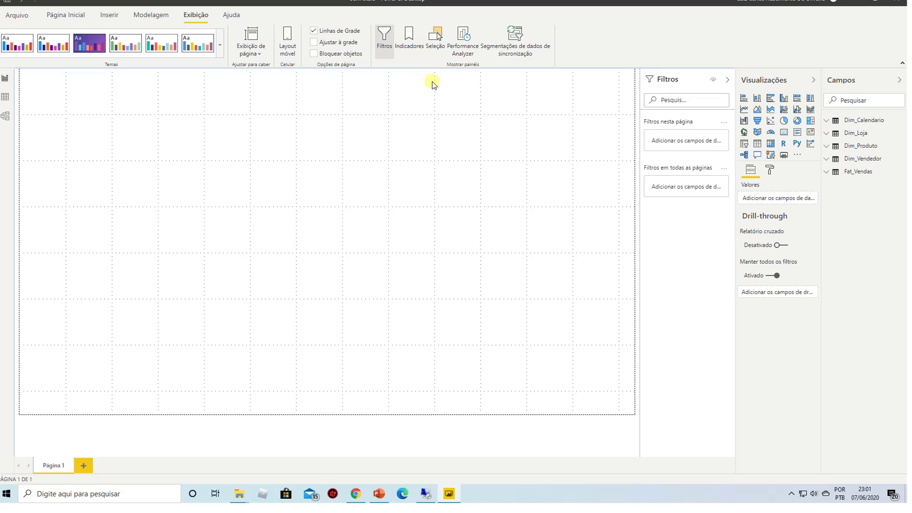
{"action": "left_click", "coordinate": [440, 43]}
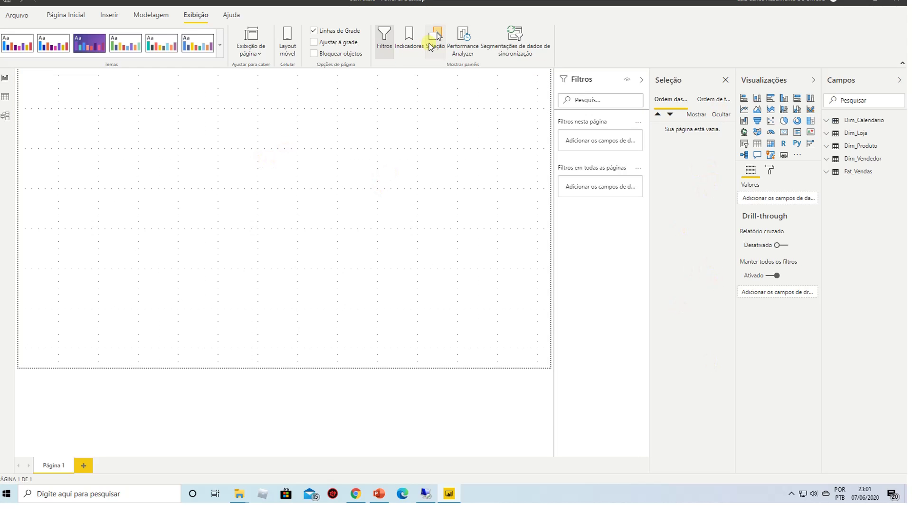
{"action": "left_click", "coordinate": [435, 39]}
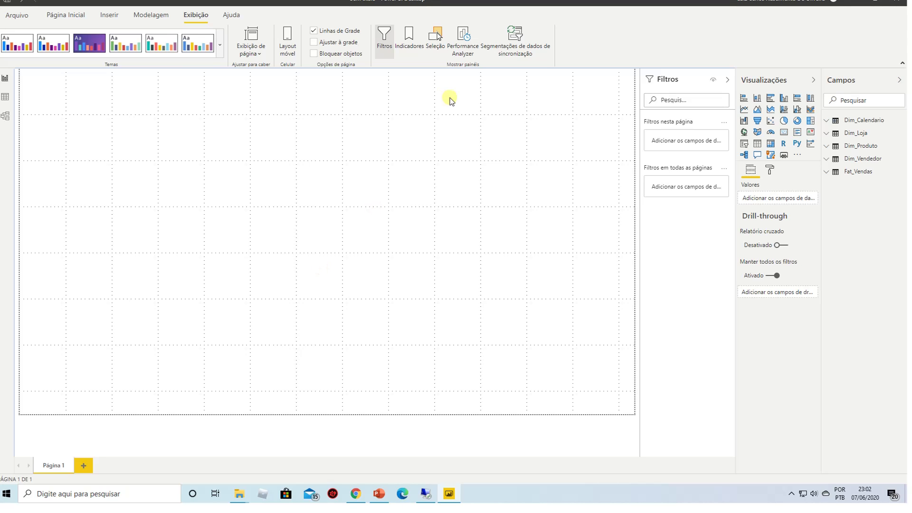
Step: Look at the table relationships in the model diagram and return to the report page
{"action": "left_click", "coordinate": [5, 116]}
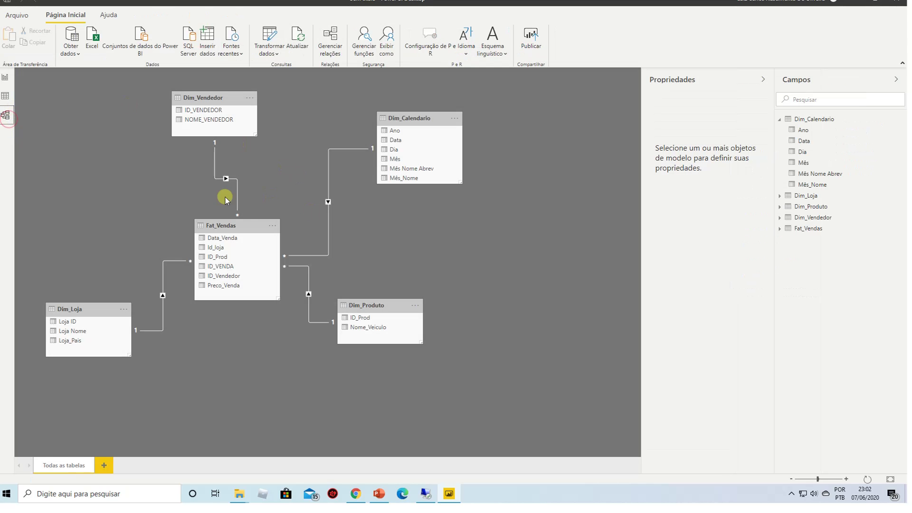
{"action": "left_click", "coordinate": [5, 78]}
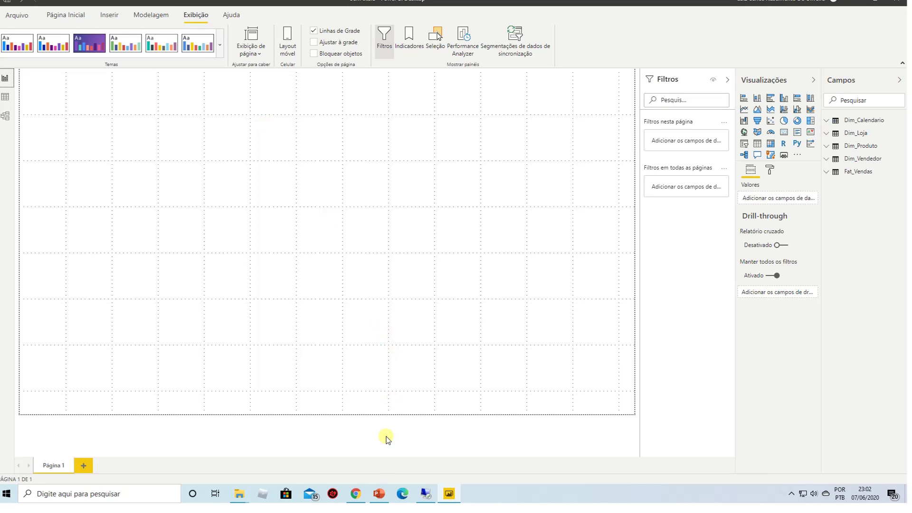
Step: Switch to PowerPoint, examine the background slide's header band, yellow line and body area, and close the presentation
{"action": "left_click", "coordinate": [381, 494]}
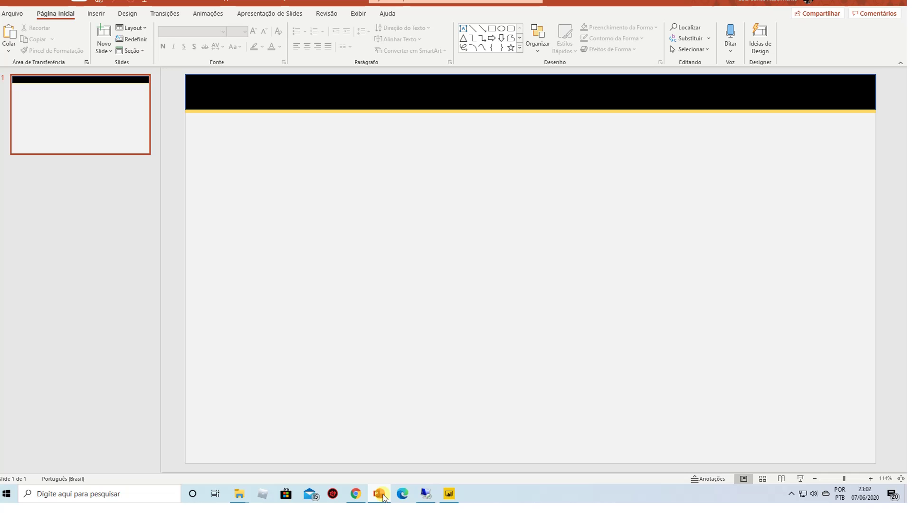
{"action": "left_click", "coordinate": [381, 496]}
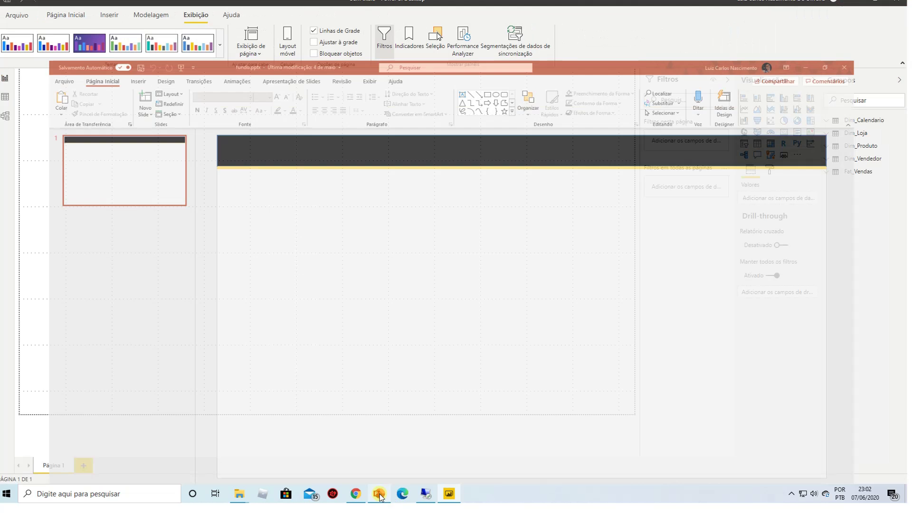
{"action": "left_click", "coordinate": [381, 496]}
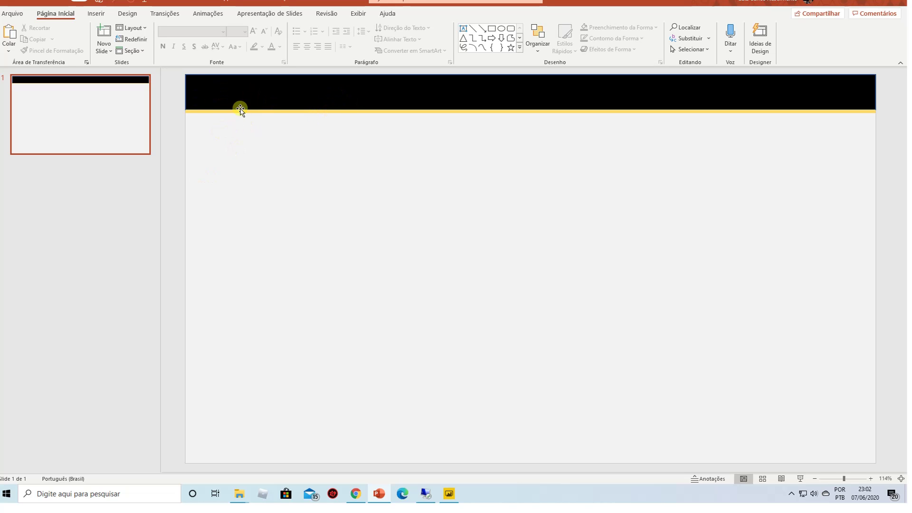
{"action": "left_click", "coordinate": [342, 90]}
{"action": "left_click", "coordinate": [349, 131]}
{"action": "left_click", "coordinate": [369, 209]}
{"action": "left_click", "coordinate": [369, 110]}
{"action": "left_click", "coordinate": [381, 162]}
{"action": "left_click", "coordinate": [384, 88]}
{"action": "left_click", "coordinate": [383, 162]}
{"action": "left_click", "coordinate": [893, 3]}
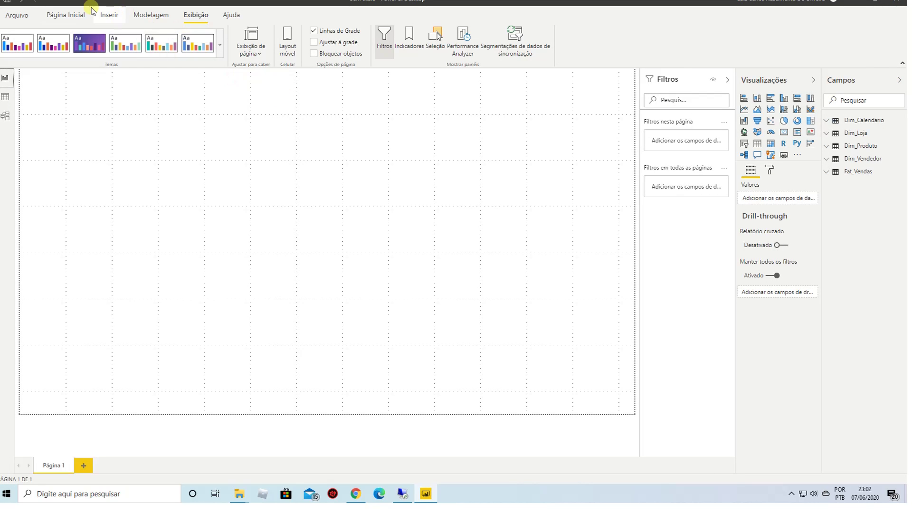
Step: Review the report view's home, insert, modeling and display command sets, ending on the home commands
{"action": "left_click", "coordinate": [71, 14]}
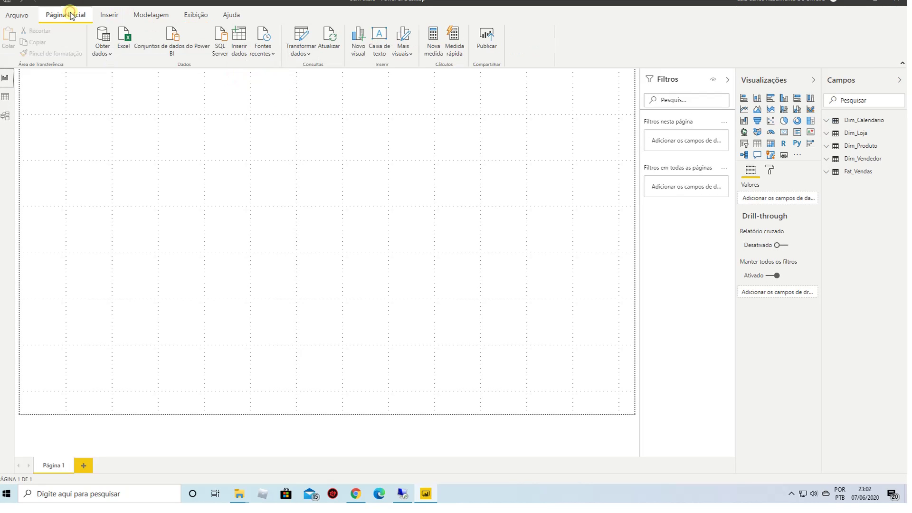
{"action": "left_click", "coordinate": [106, 13]}
{"action": "left_click", "coordinate": [130, 13]}
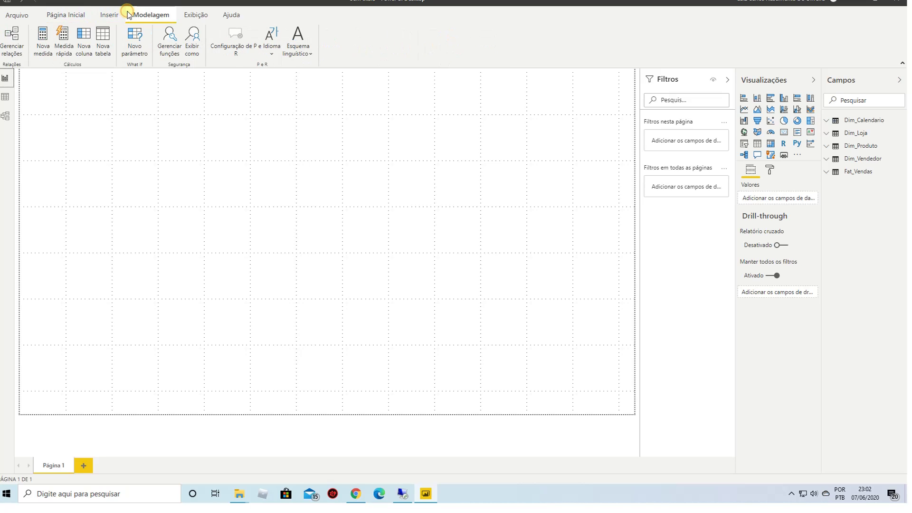
{"action": "left_click", "coordinate": [64, 13]}
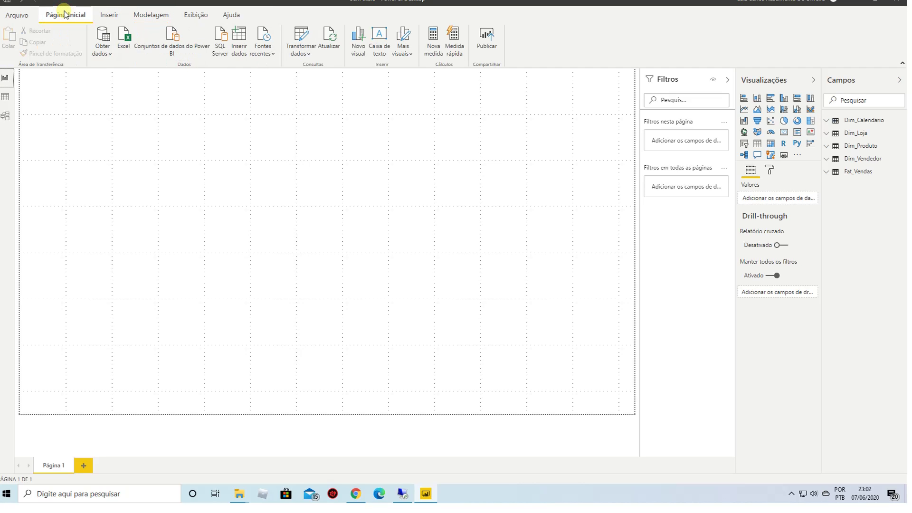
{"action": "left_click", "coordinate": [105, 15]}
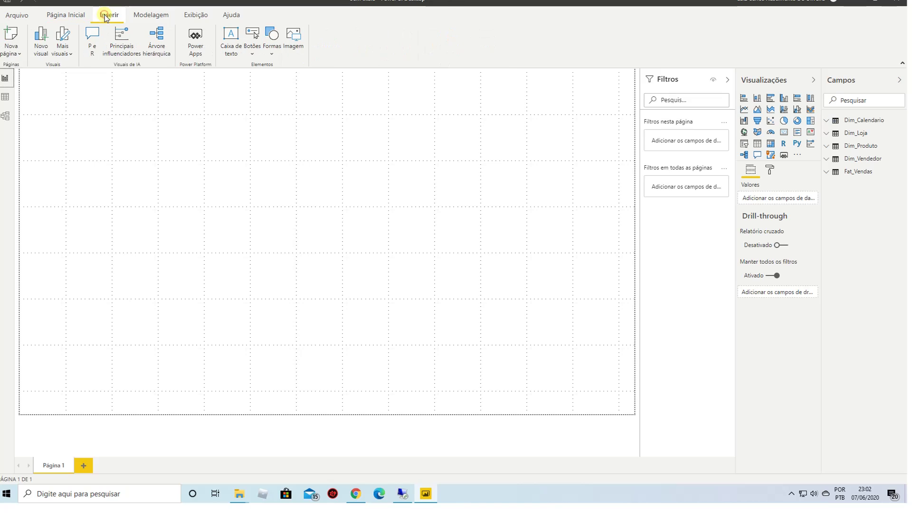
{"action": "left_click", "coordinate": [136, 15]}
{"action": "left_click", "coordinate": [184, 15]}
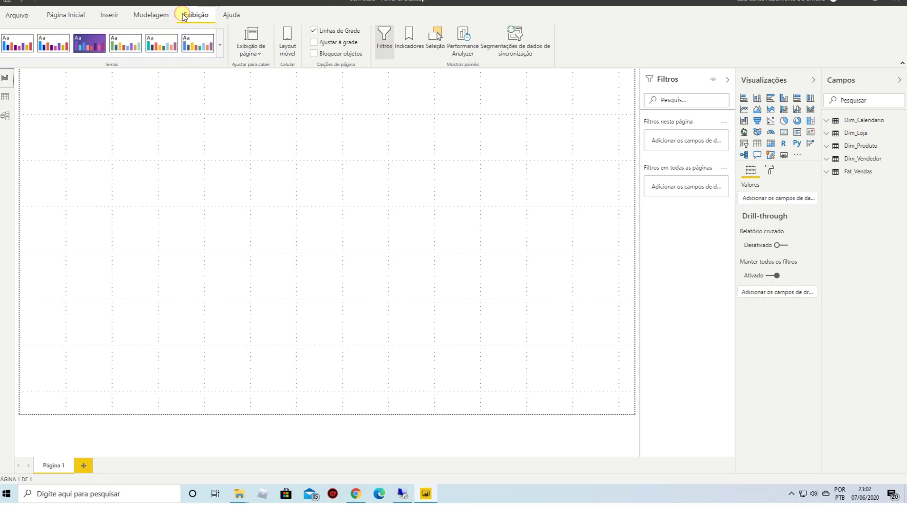
{"action": "left_click", "coordinate": [151, 15]}
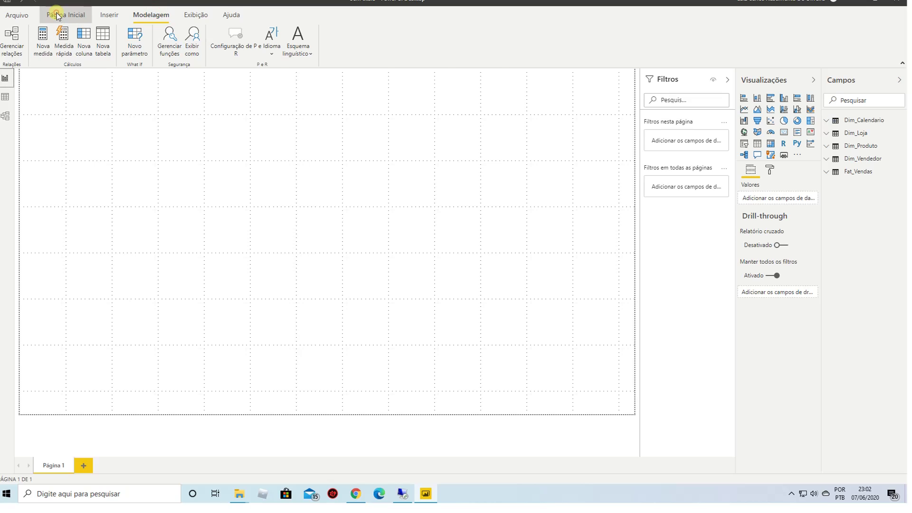
{"action": "left_click", "coordinate": [57, 15]}
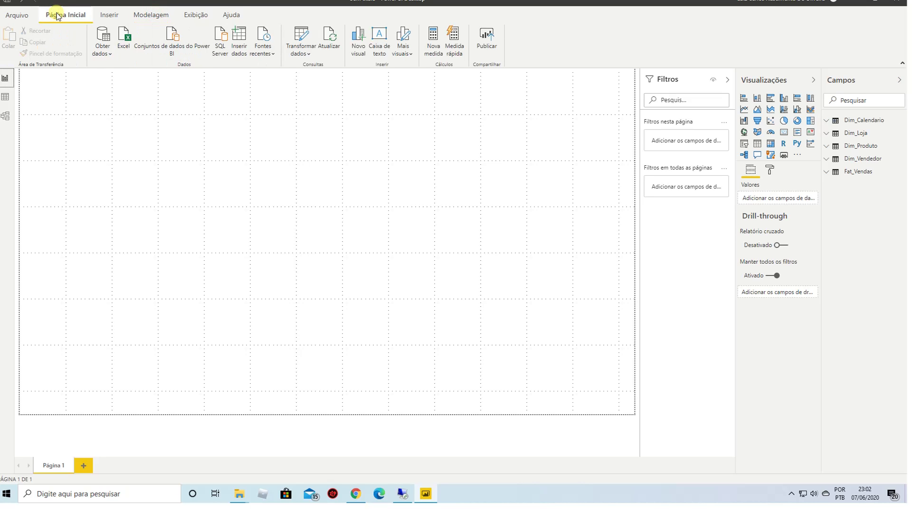
Step: Insert the image fundo.png from OneDrive's CursoPowerBi > Dados > LojaCarros folder onto the report page
{"action": "left_click", "coordinate": [106, 17]}
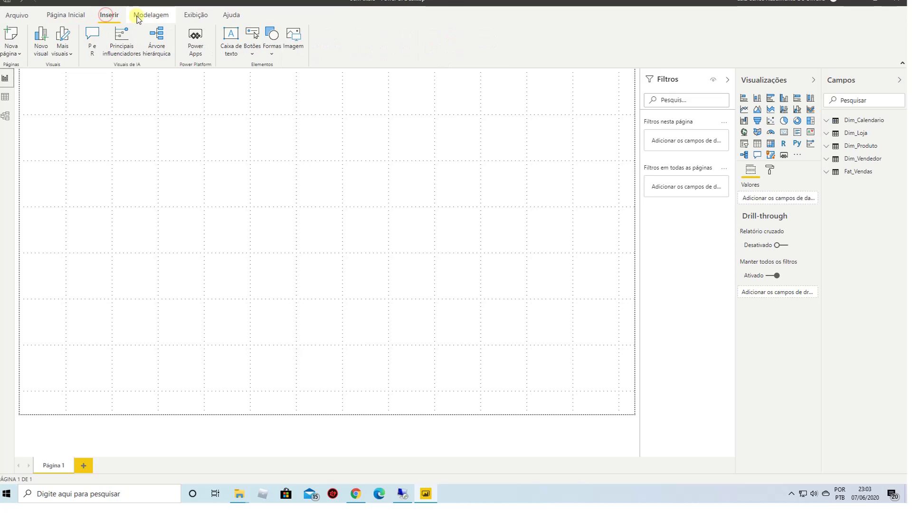
{"action": "left_click", "coordinate": [293, 47]}
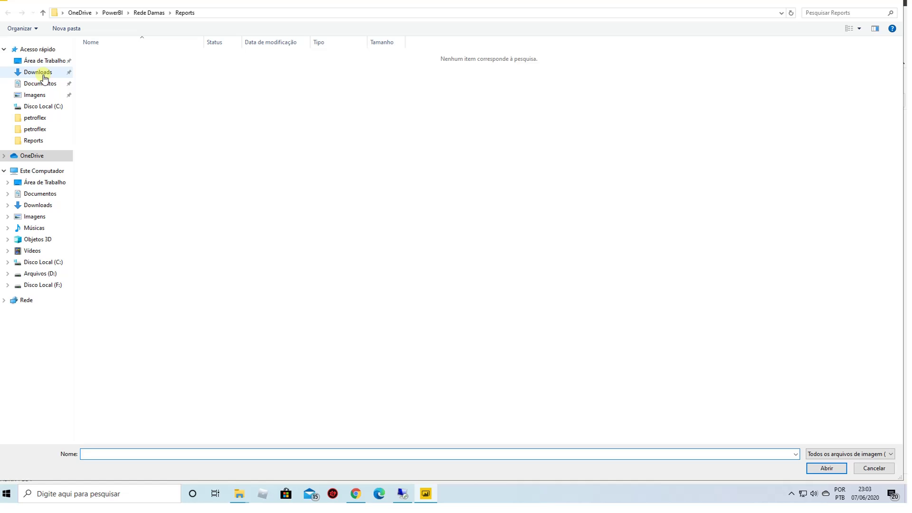
{"action": "left_click", "coordinate": [34, 156]}
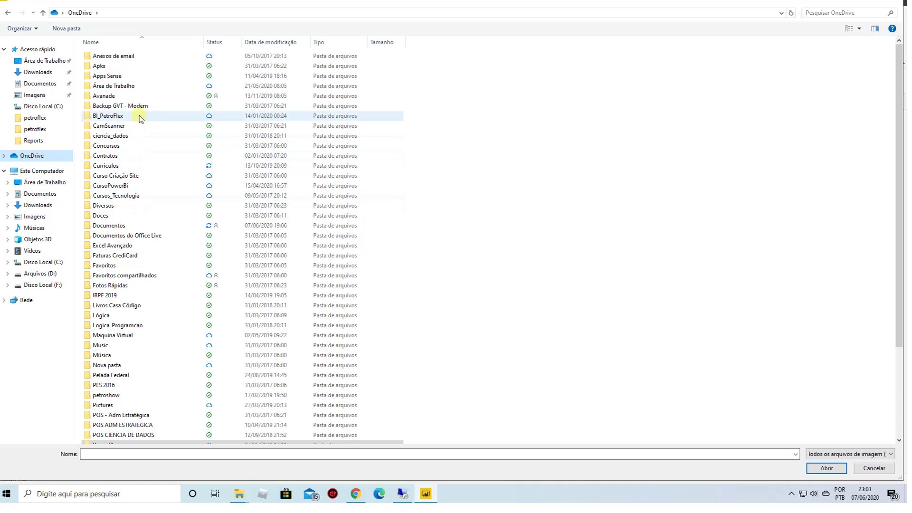
{"action": "double_click", "coordinate": [138, 188]}
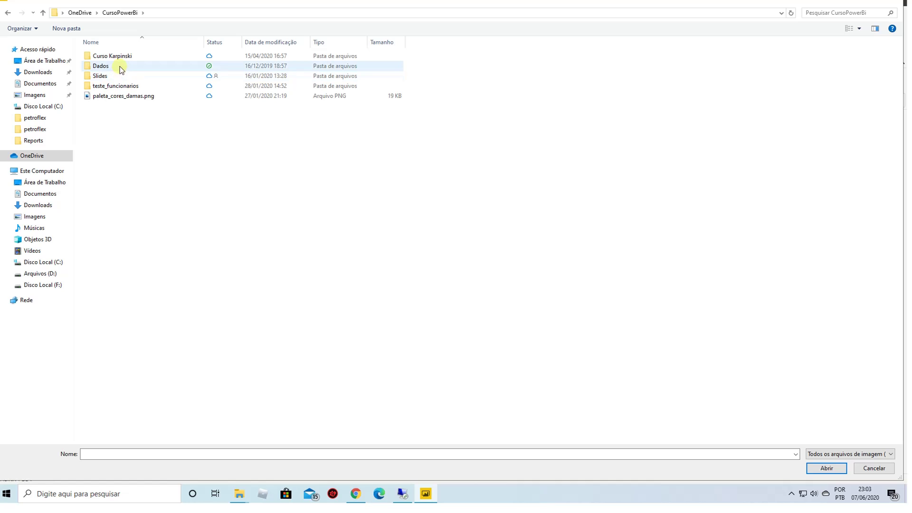
{"action": "double_click", "coordinate": [121, 67]}
{"action": "double_click", "coordinate": [123, 58]}
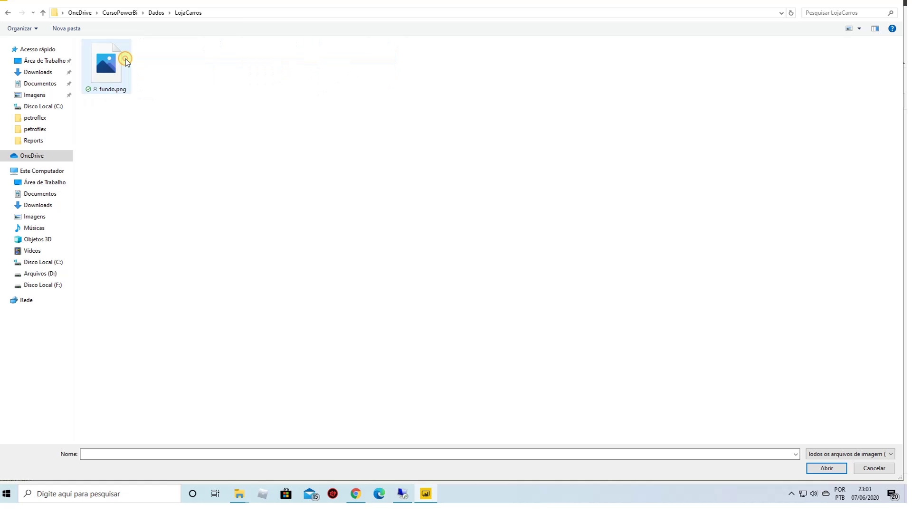
{"action": "double_click", "coordinate": [125, 61]}
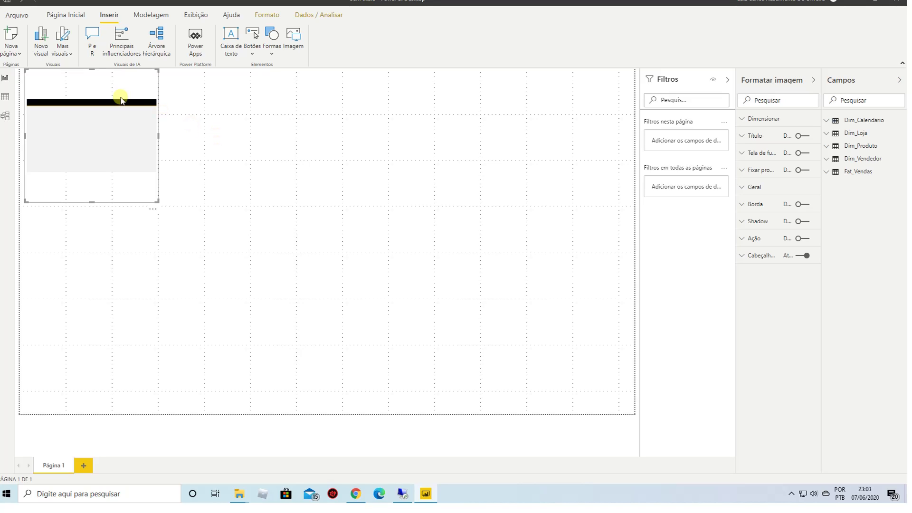
Step: Try moving and enlarging the fundo.png image on the page, and delete it
{"action": "left_click_drag", "start_coordinate": [114, 90], "coordinate": [130, 114]}
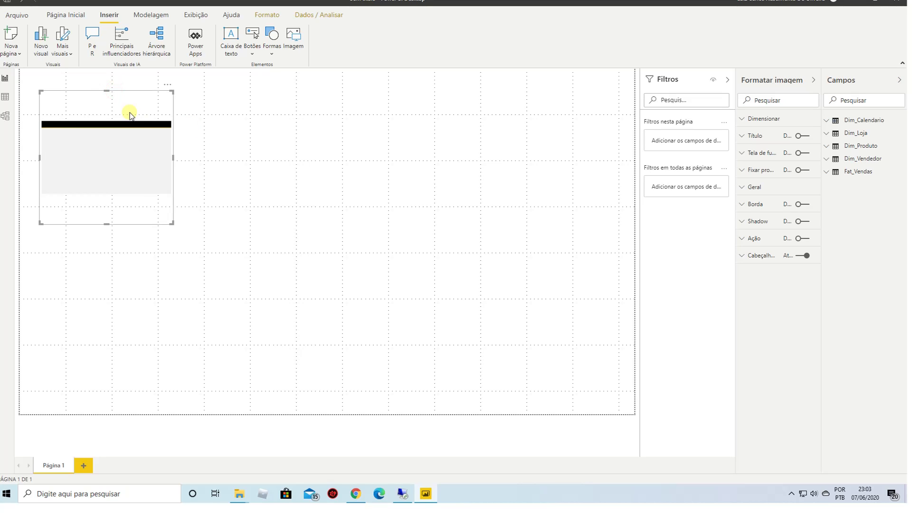
{"action": "left_click_drag", "start_coordinate": [171, 222], "coordinate": [370, 347]}
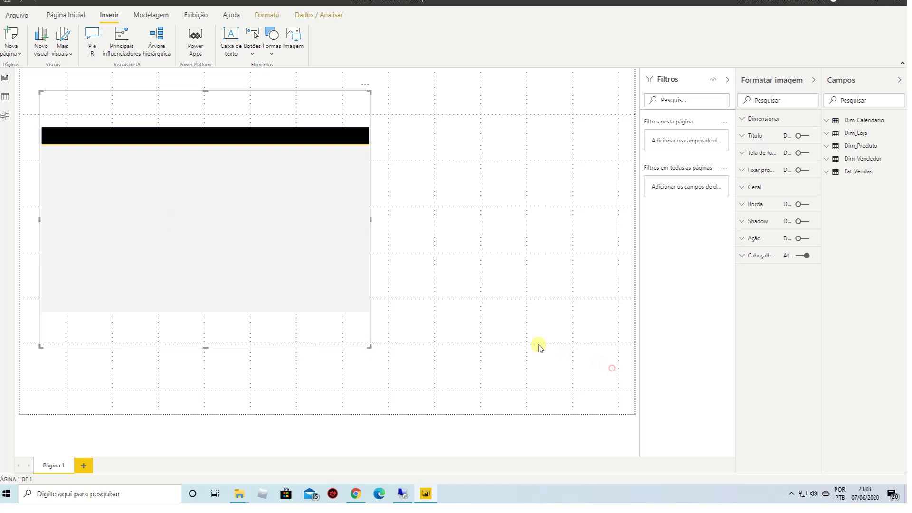
{"action": "left_click", "coordinate": [262, 210]}
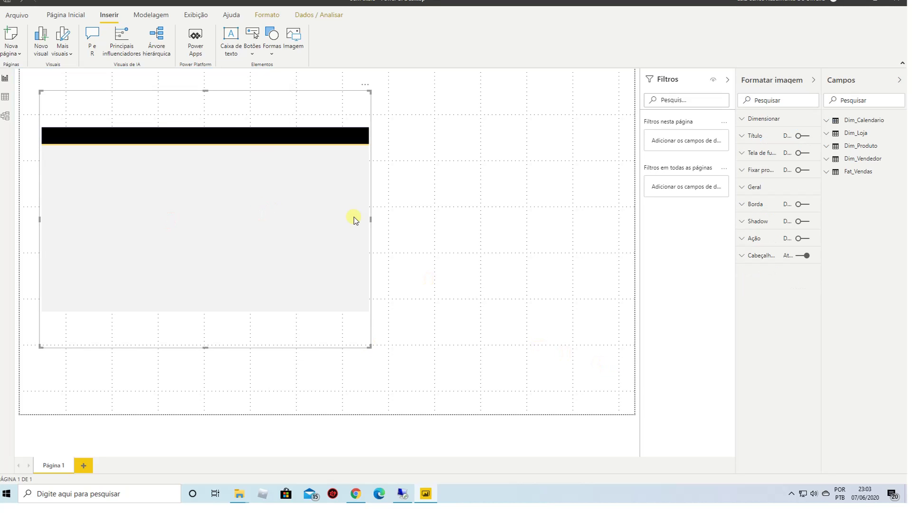
{"action": "key", "text": "Delete"}
{"action": "left_click", "coordinate": [354, 218]}
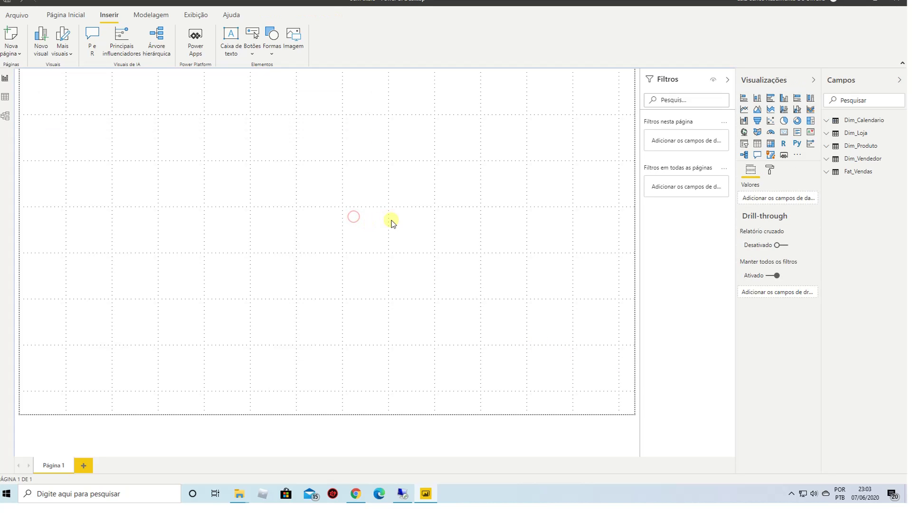
Step: Compare the field and formatting options with no visual selected, leaving the page's formatting options open
{"action": "left_click", "coordinate": [770, 171]}
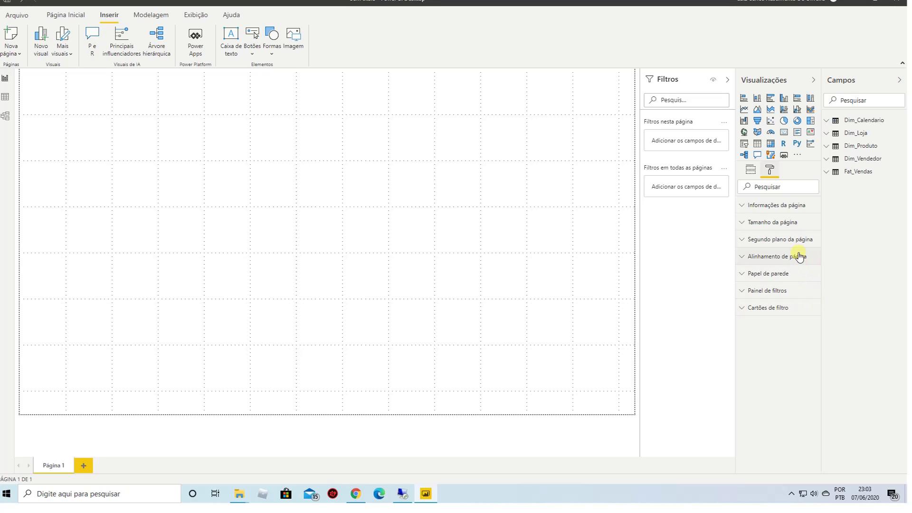
{"action": "left_click", "coordinate": [436, 177]}
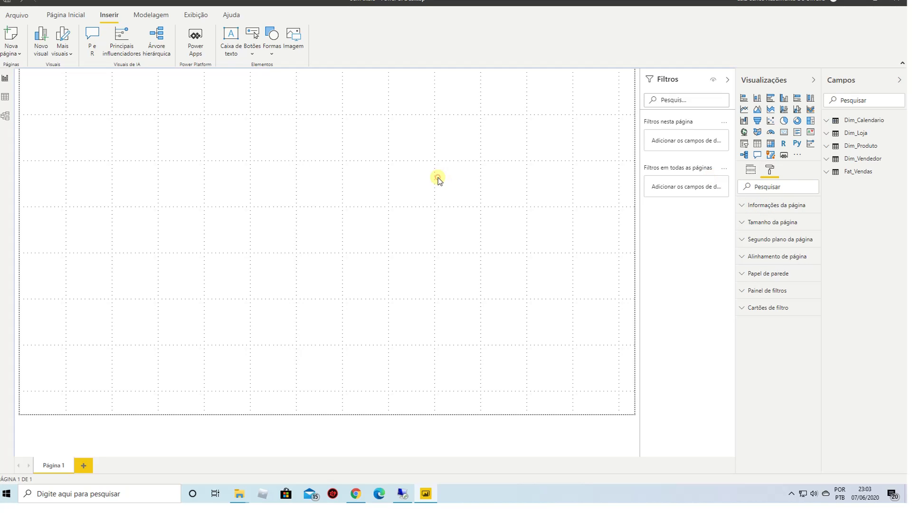
{"action": "left_click", "coordinate": [751, 171]}
{"action": "left_click", "coordinate": [770, 171]}
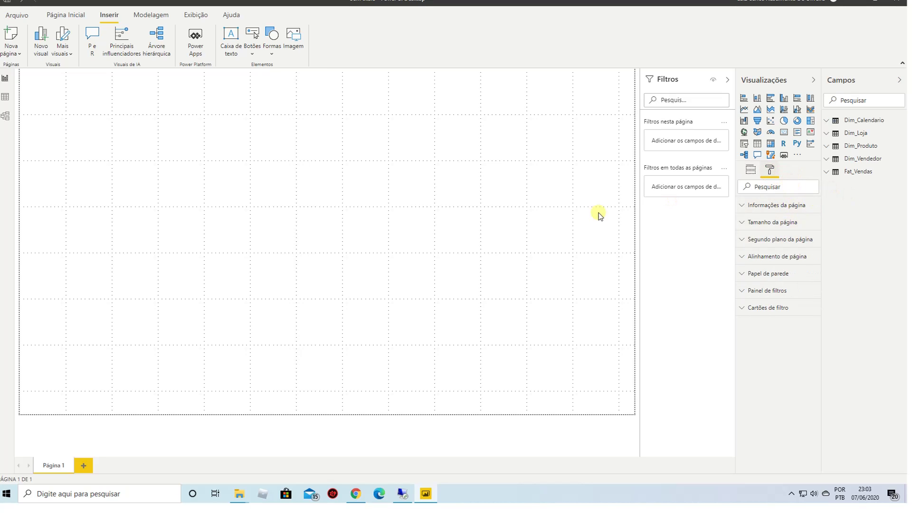
Step: Set fundo.png as the report page's background image with 0% transparency
{"action": "left_click", "coordinate": [797, 240]}
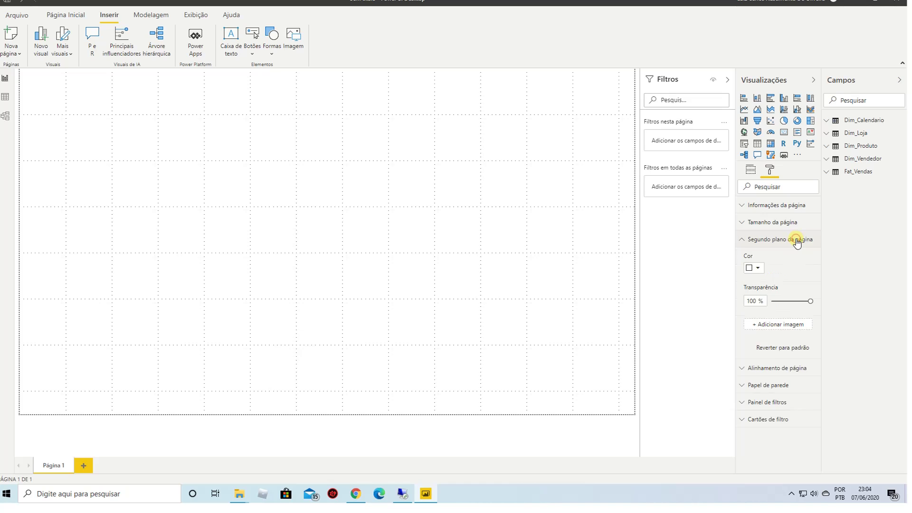
{"action": "left_click", "coordinate": [782, 325]}
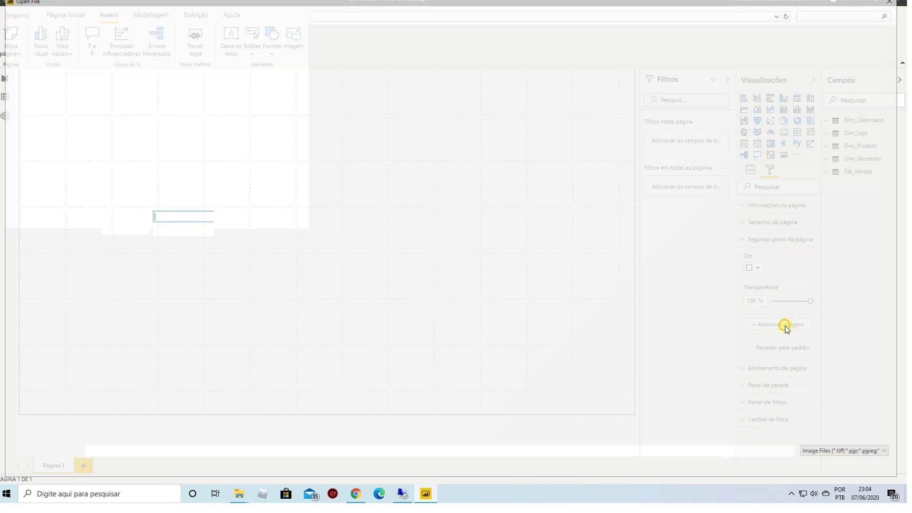
{"action": "double_click", "coordinate": [118, 83]}
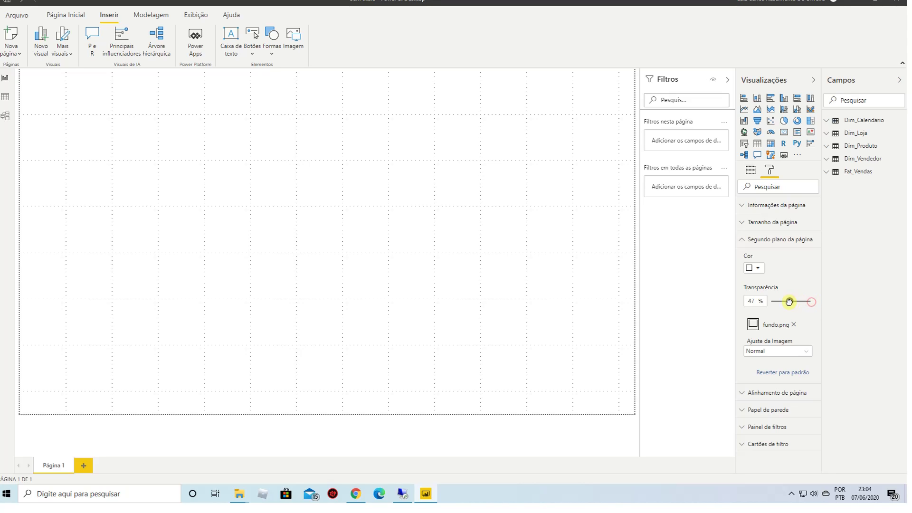
{"action": "left_click_drag", "start_coordinate": [789, 302], "coordinate": [778, 302]}
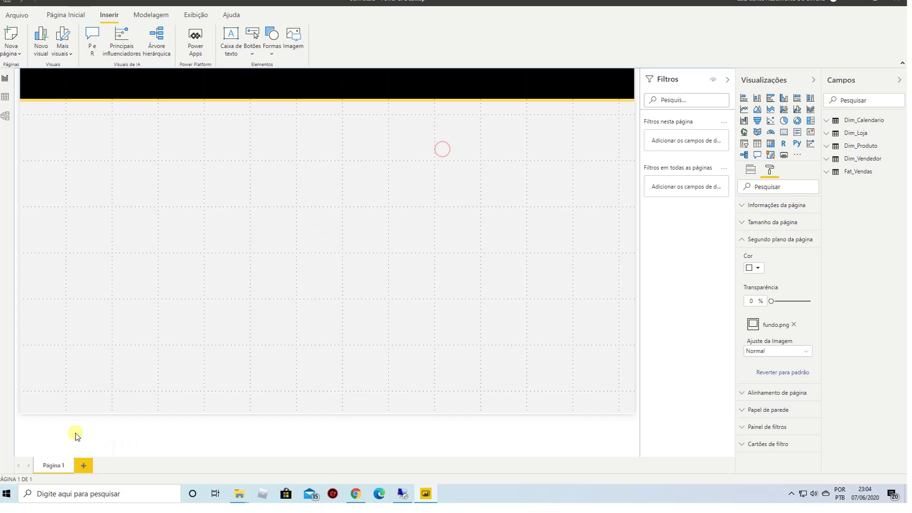
{"action": "left_click", "coordinate": [154, 239]}
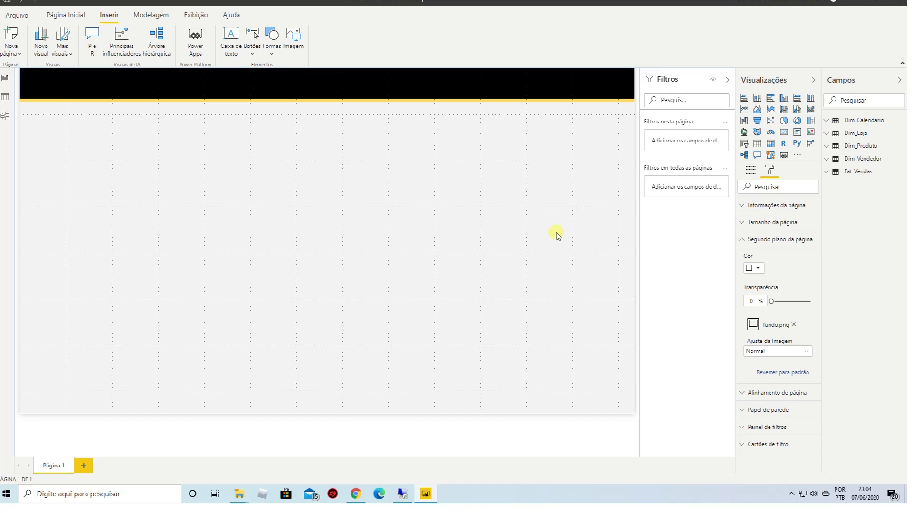
Step: Browse the Imagens folder and OneDrive's PowerBI folder, including BASE TESTES > dados_csv, for a logo image to insert
{"action": "left_click", "coordinate": [292, 42]}
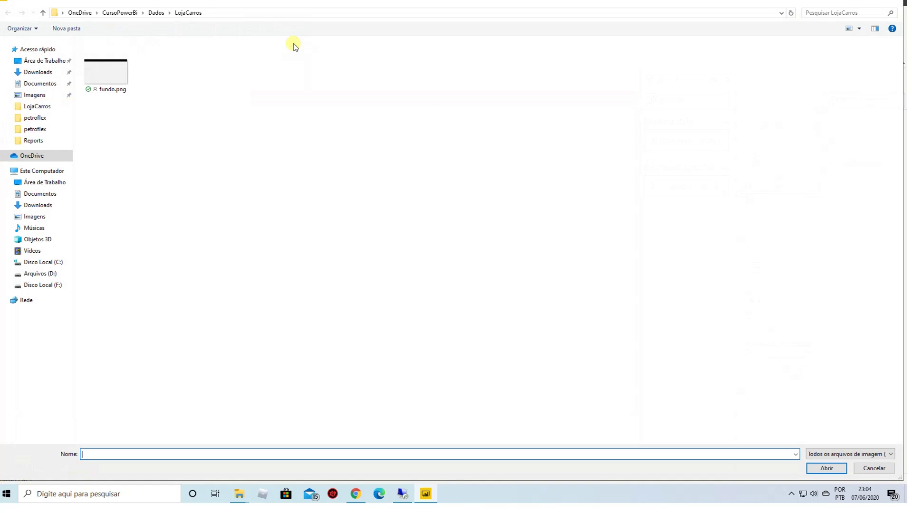
{"action": "left_click", "coordinate": [39, 205]}
{"action": "left_click", "coordinate": [42, 217]}
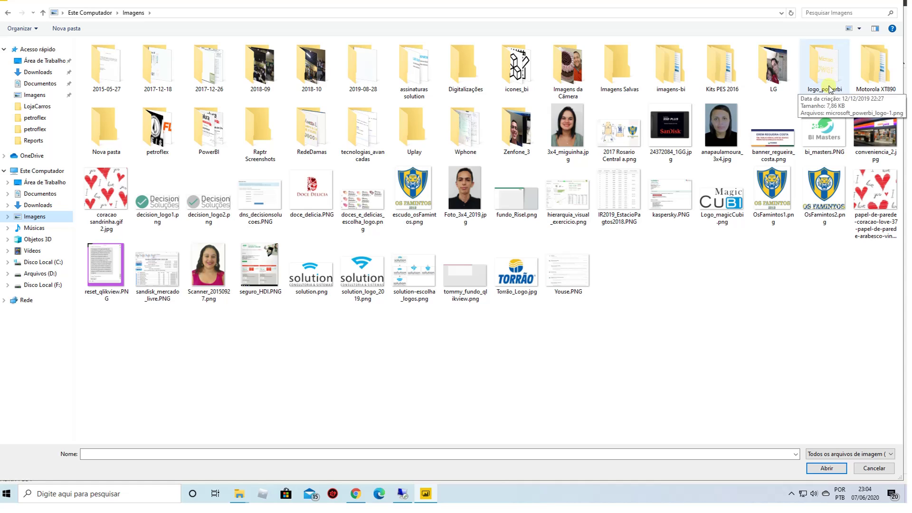
{"action": "left_click", "coordinate": [829, 89]}
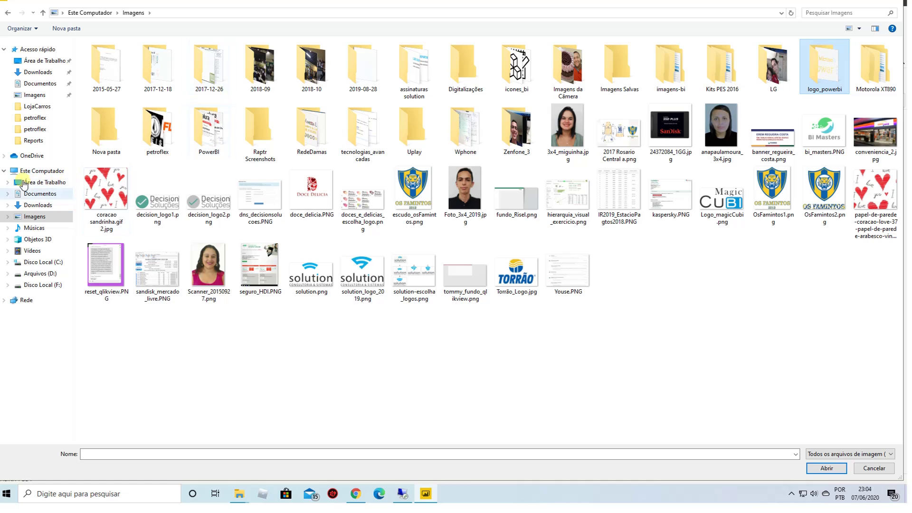
{"action": "left_click", "coordinate": [33, 156]}
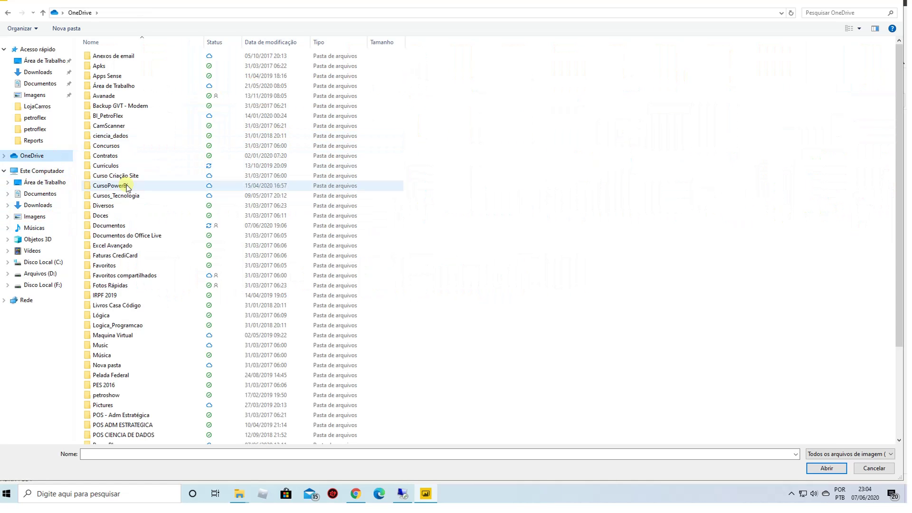
{"action": "left_click", "coordinate": [125, 186]}
{"action": "type", "text": "pow"}
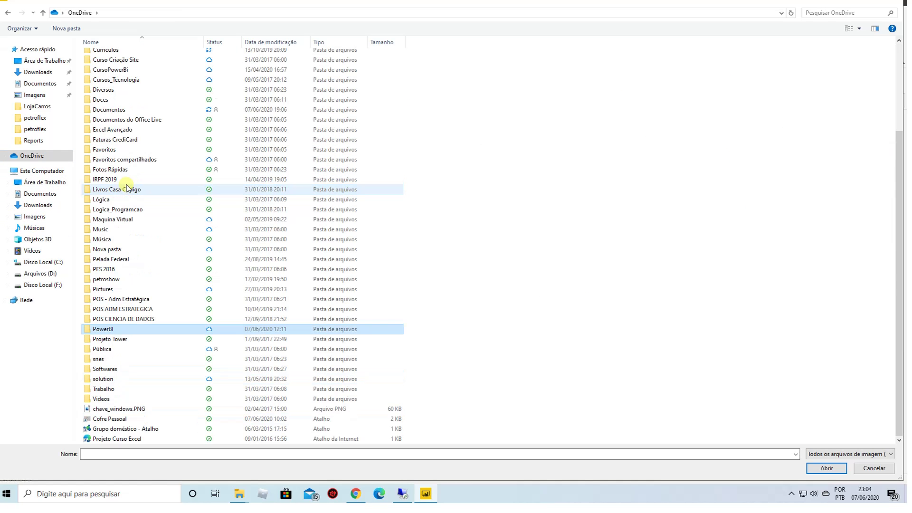
{"action": "key", "text": "Return"}
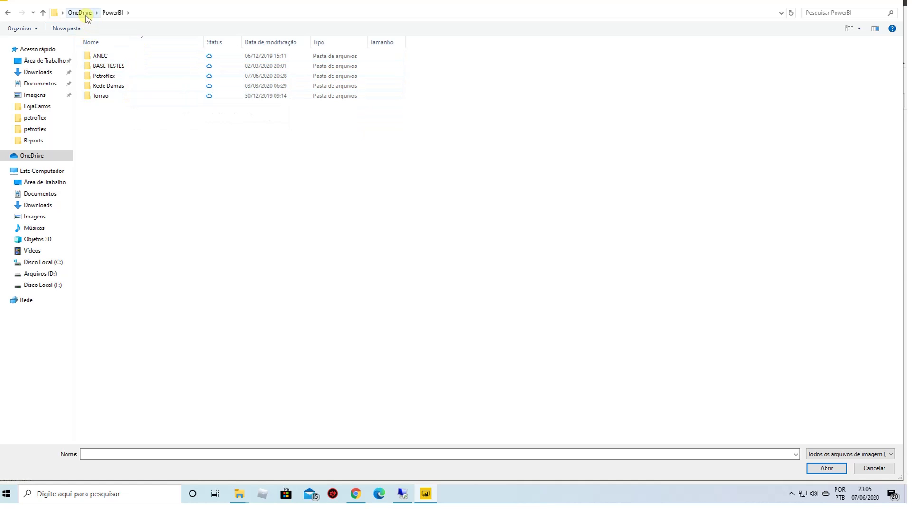
{"action": "double_click", "coordinate": [110, 66]}
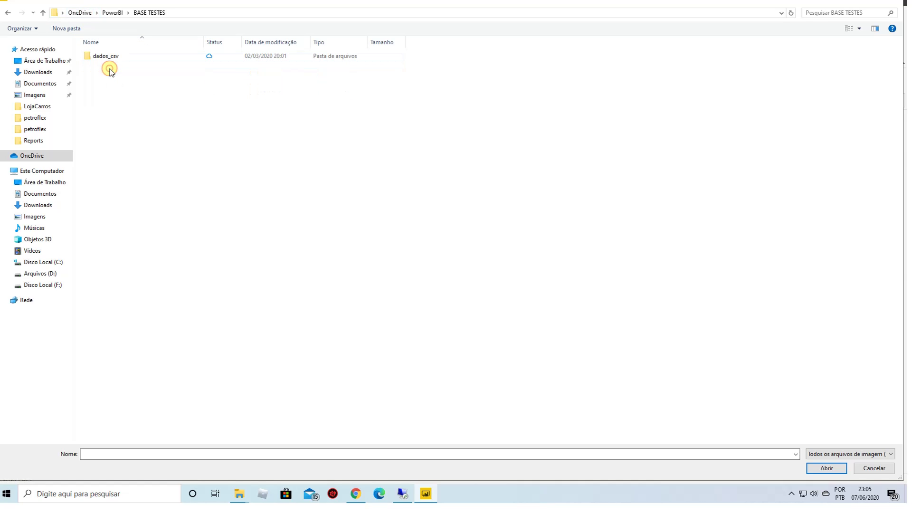
{"action": "double_click", "coordinate": [114, 64]}
{"action": "left_click", "coordinate": [147, 13]}
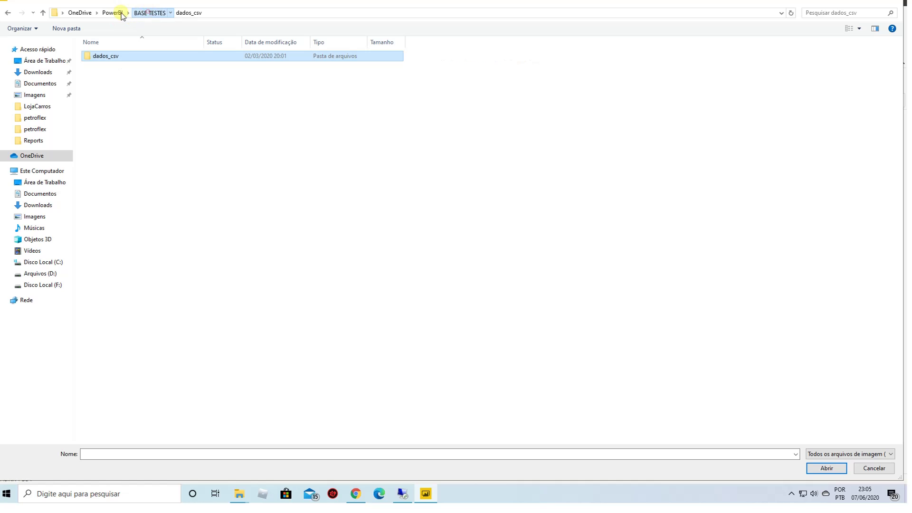
{"action": "left_click", "coordinate": [116, 13]}
{"action": "left_click", "coordinate": [33, 95]}
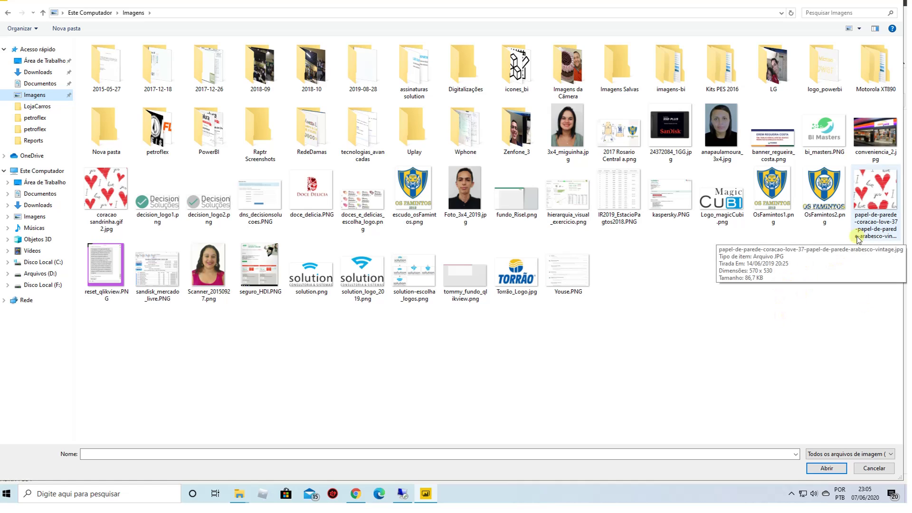
{"action": "left_click", "coordinate": [791, 494]}
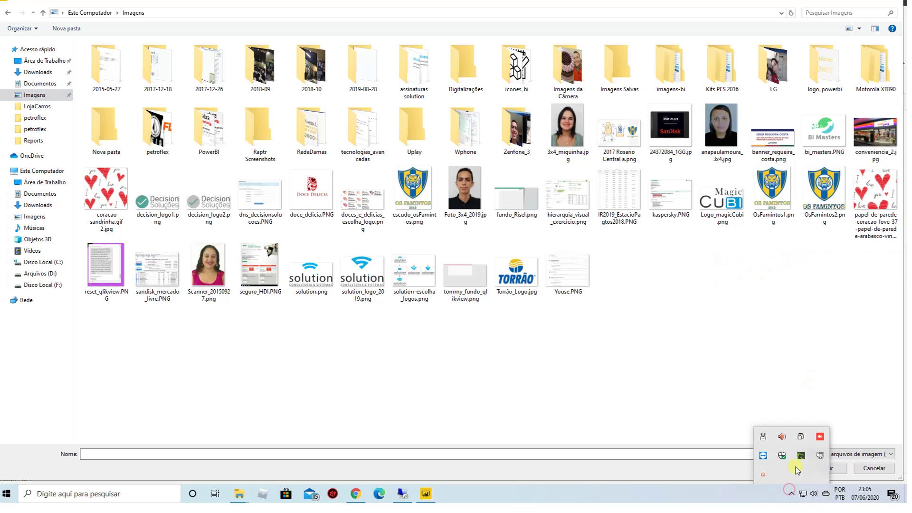
{"action": "left_click", "coordinate": [820, 456]}
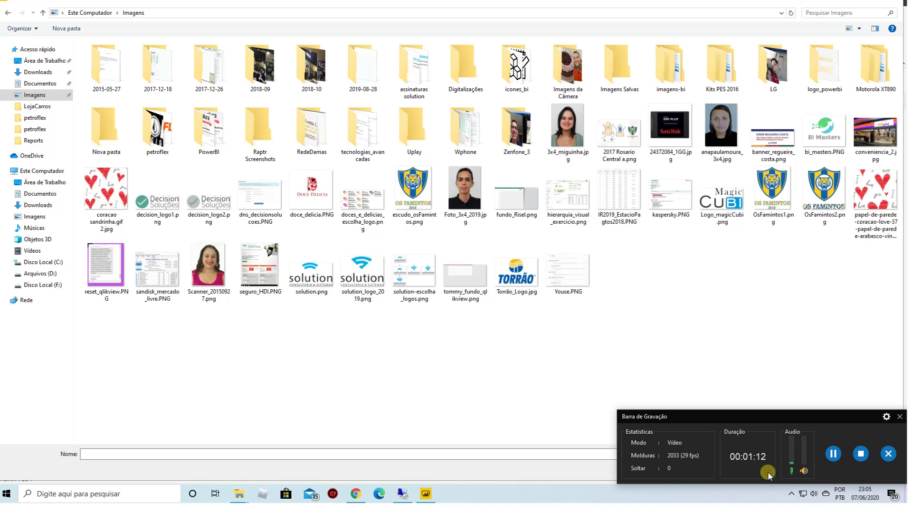
{"action": "left_click", "coordinate": [837, 455]}
{"action": "left_click", "coordinate": [807, 445]}
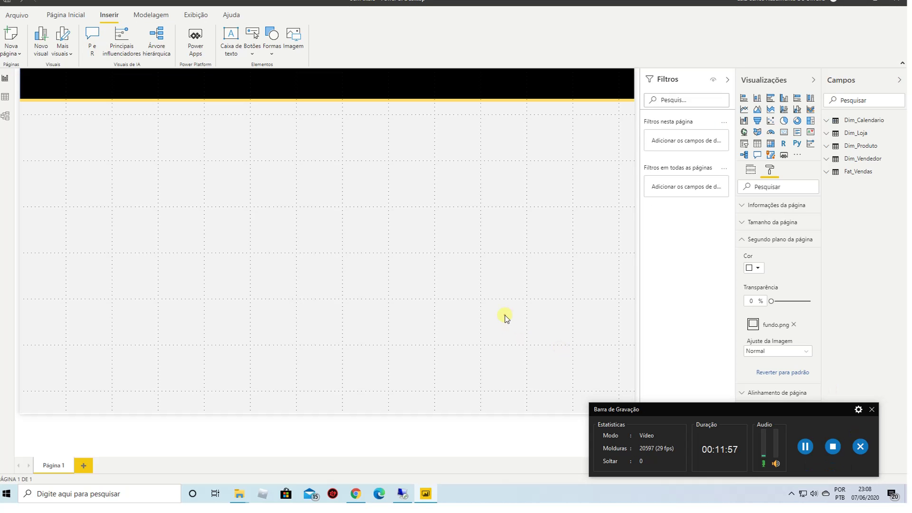
{"action": "left_click", "coordinate": [504, 315]}
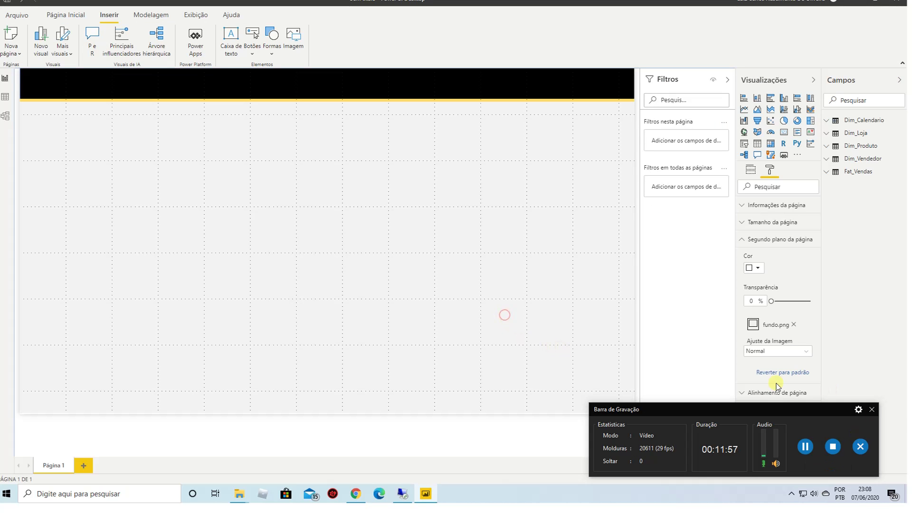
{"action": "left_click", "coordinate": [872, 410]}
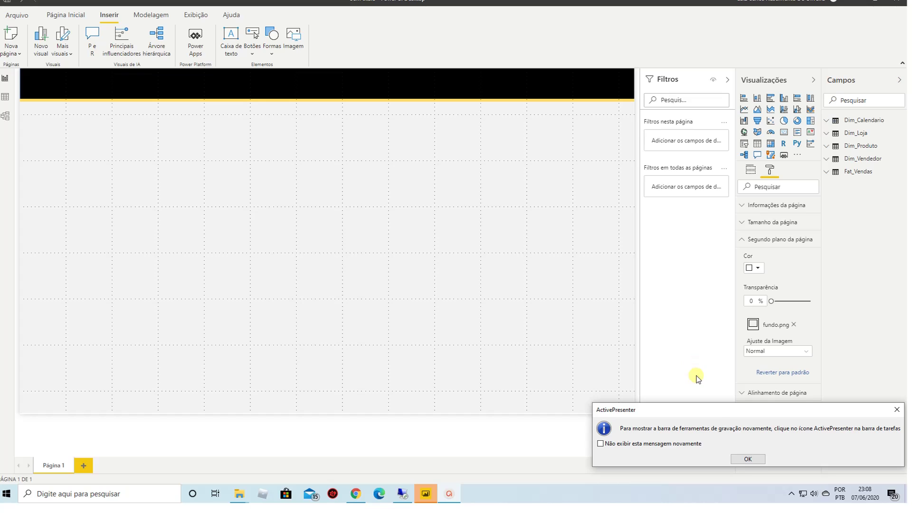
{"action": "left_click", "coordinate": [748, 459]}
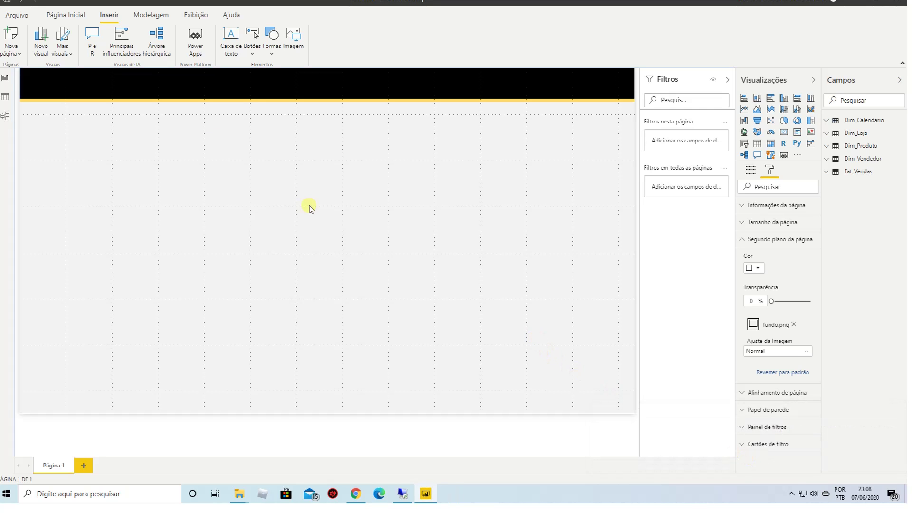
Step: Check OneDrive's CursoPowerBi > Dados > LojaCarros folder for a logo image to insert, and cancel the selection
{"action": "left_click", "coordinate": [291, 45]}
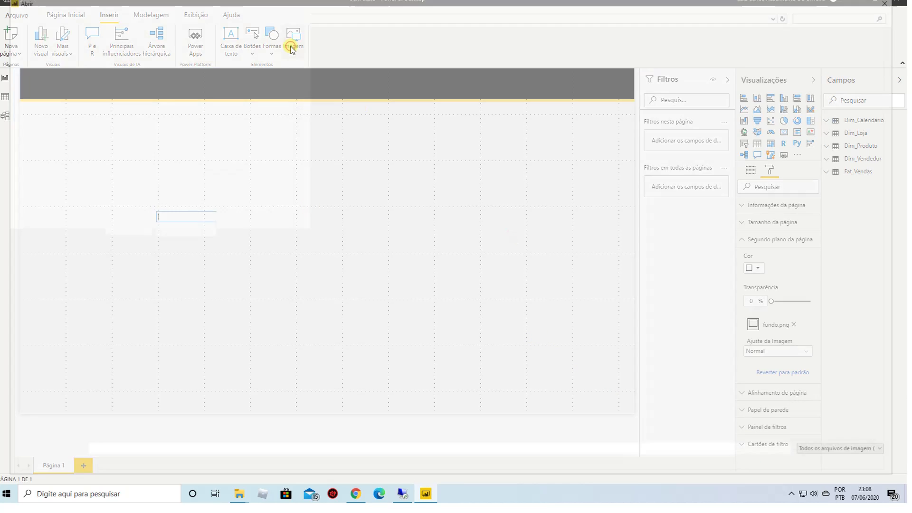
{"action": "double_click", "coordinate": [122, 82]}
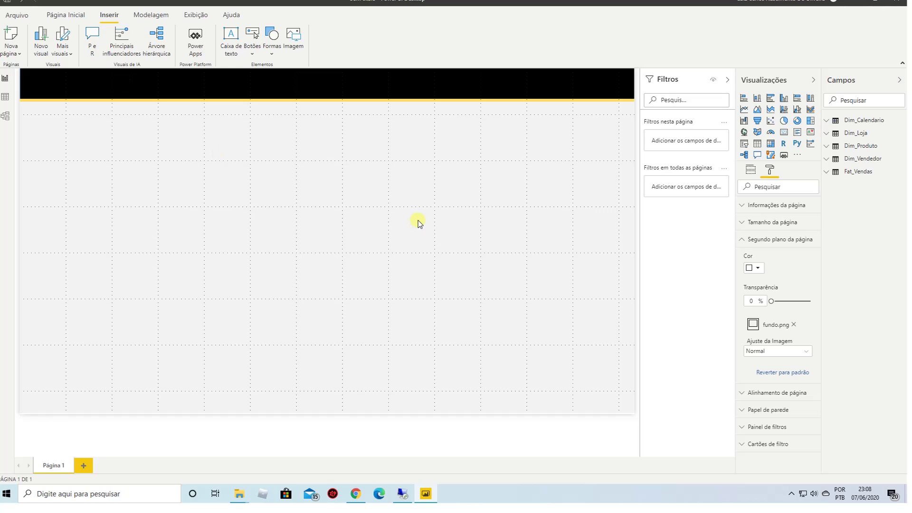
{"action": "left_click", "coordinate": [167, 164]}
{"action": "left_click", "coordinate": [298, 35]}
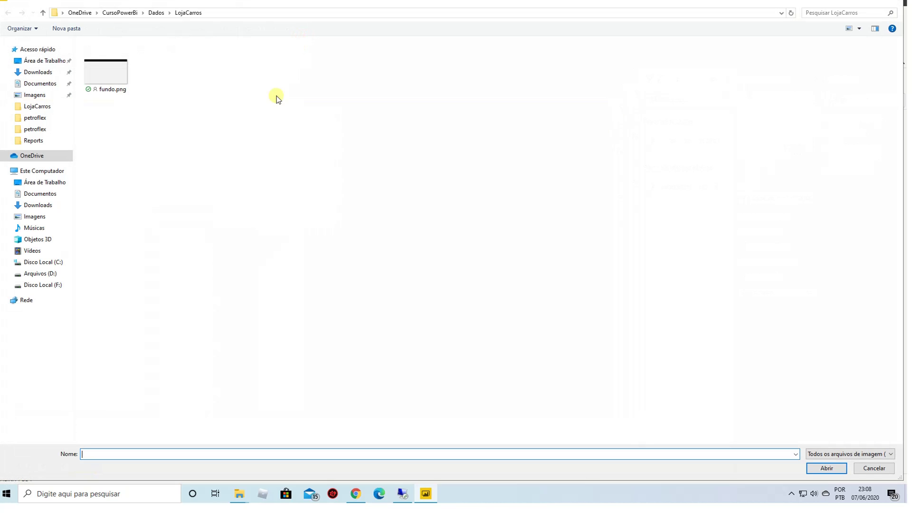
{"action": "left_click", "coordinate": [159, 14]}
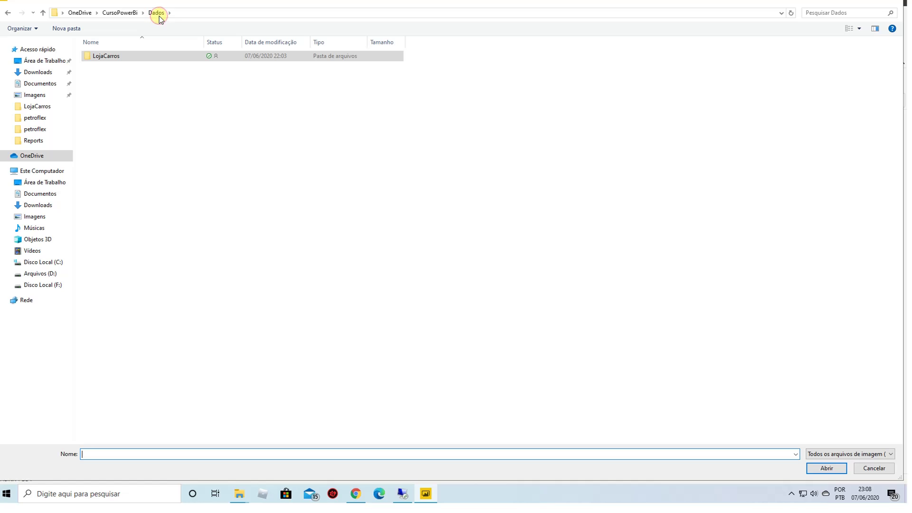
{"action": "double_click", "coordinate": [113, 57]}
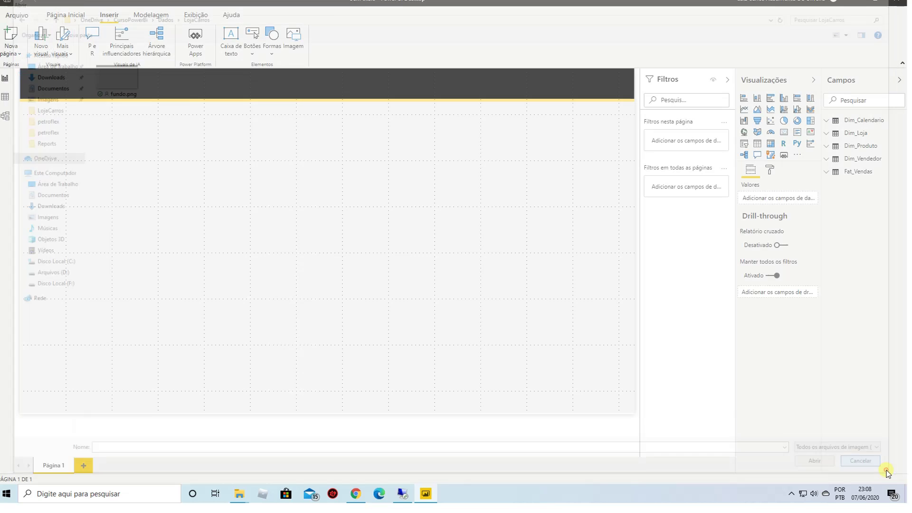
{"action": "left_click", "coordinate": [887, 469]}
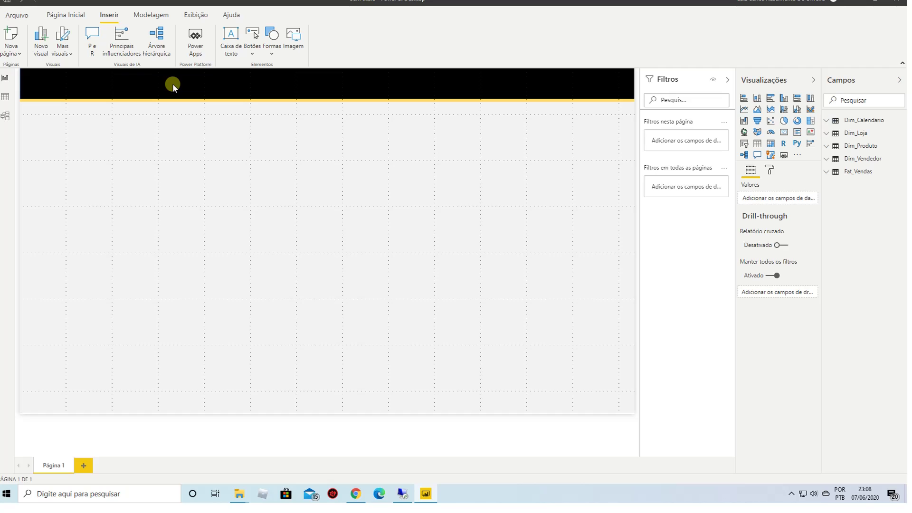
{"action": "left_click", "coordinate": [791, 493]}
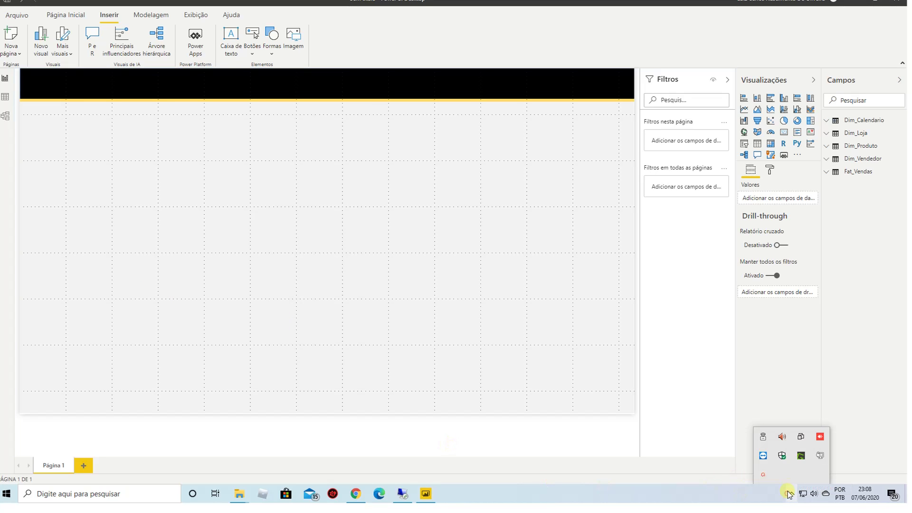
{"action": "left_click", "coordinate": [760, 477]}
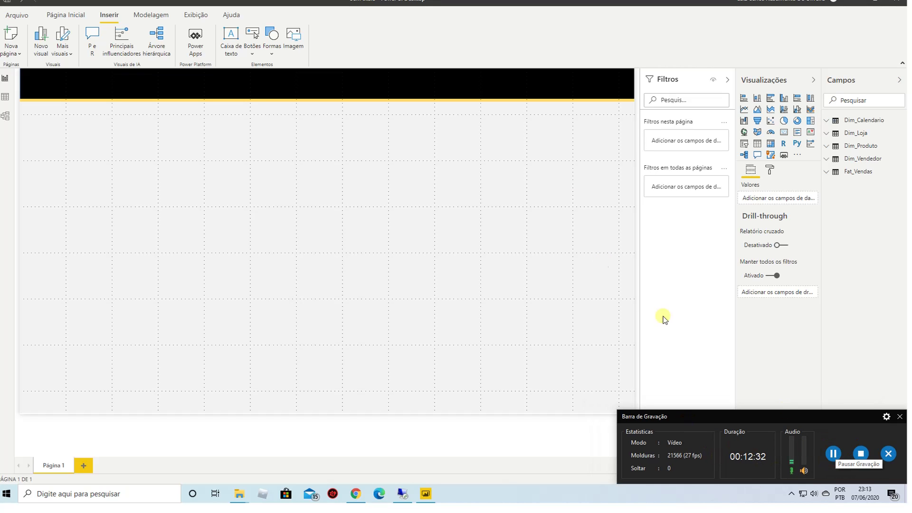
{"action": "left_click", "coordinate": [900, 416]}
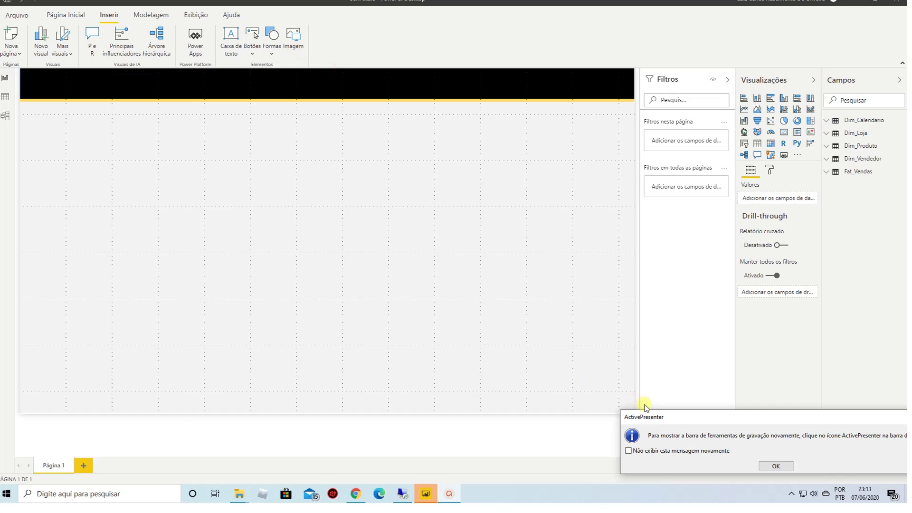
{"action": "left_click", "coordinate": [776, 466]}
Step: Insert the image logo_loja_carros_v1.png from the LojaCarros folder onto the report page
{"action": "left_click", "coordinate": [295, 53]}
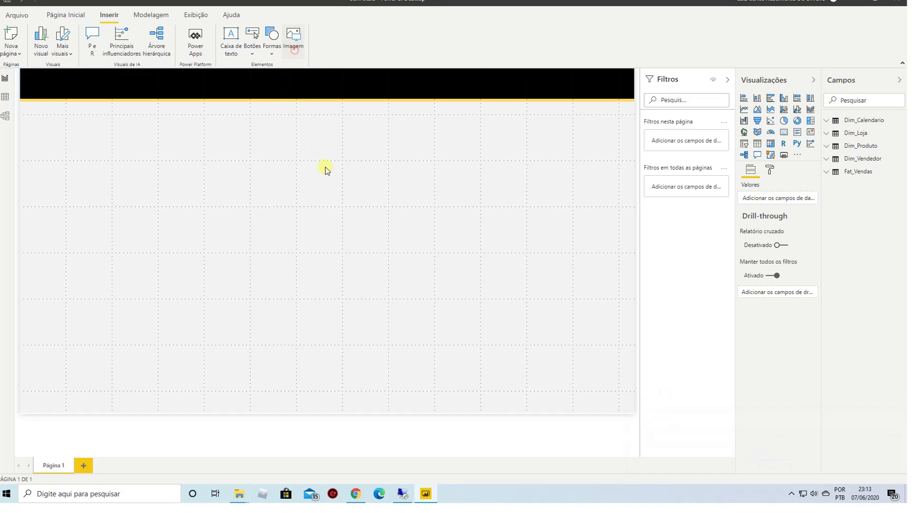
{"action": "left_click", "coordinate": [158, 85]}
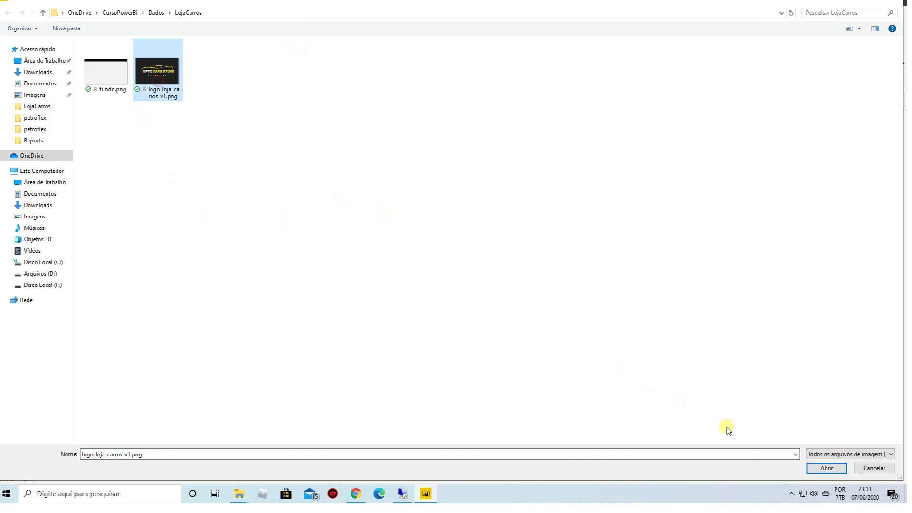
{"action": "left_click", "coordinate": [821, 467]}
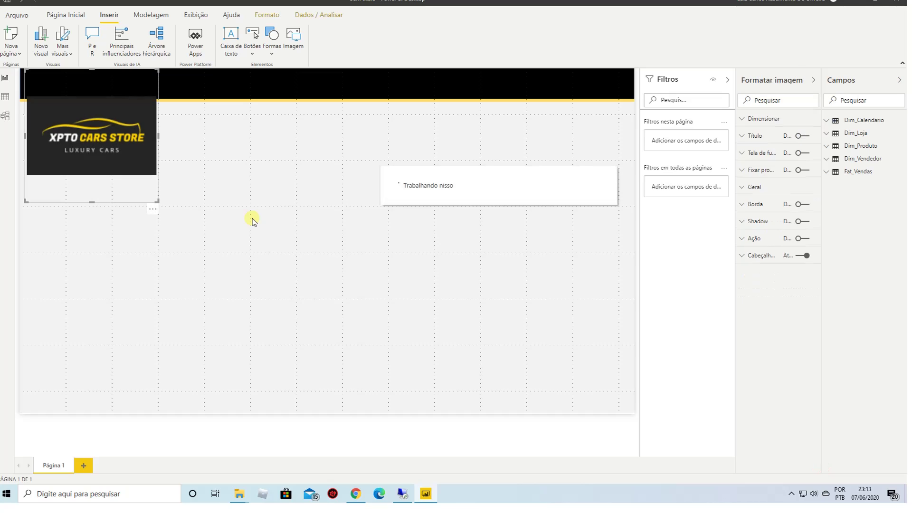
Step: Position the XPTO Cars Store logo at the left end of the page's black header band and shrink it to slightly taller than the band
{"action": "left_click_drag", "start_coordinate": [116, 122], "coordinate": [130, 143]}
{"action": "left_click_drag", "start_coordinate": [166, 208], "coordinate": [70, 100]}
{"action": "key", "text": "Escape"}
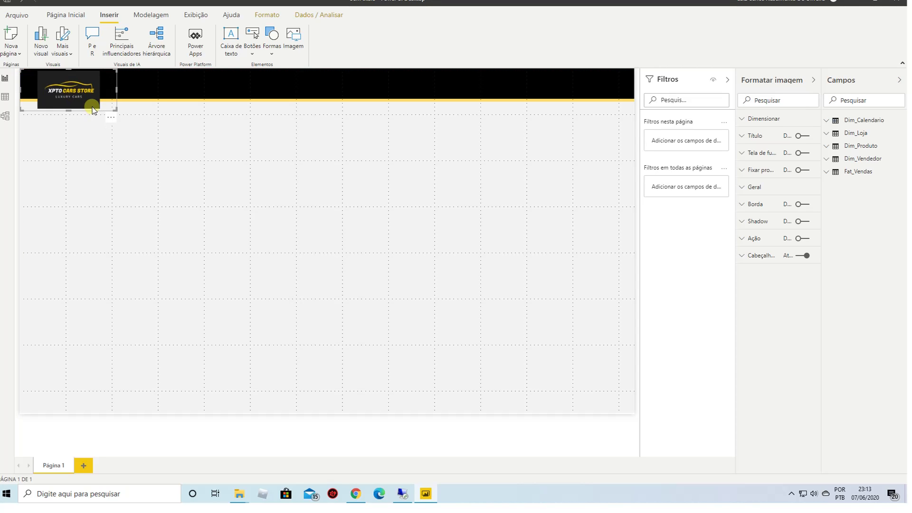
{"action": "left_click", "coordinate": [93, 147]}
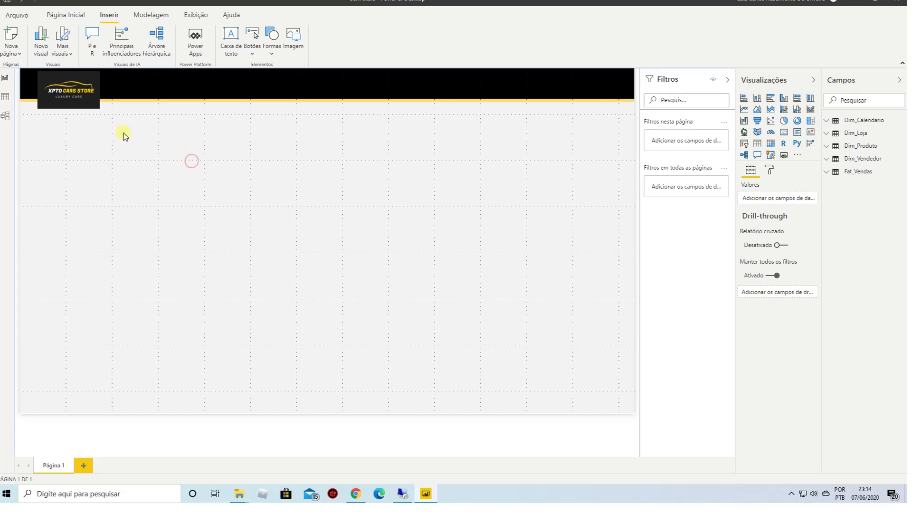
{"action": "left_click", "coordinate": [95, 104]}
{"action": "mouse_move", "coordinate": [115, 109]}
{"action": "left_mouse_down"}
{"action": "mouse_move", "coordinate": [102, 87]}
{"action": "mouse_move", "coordinate": [128, 119]}
{"action": "left_mouse_up"}
{"action": "left_click", "coordinate": [147, 153]}
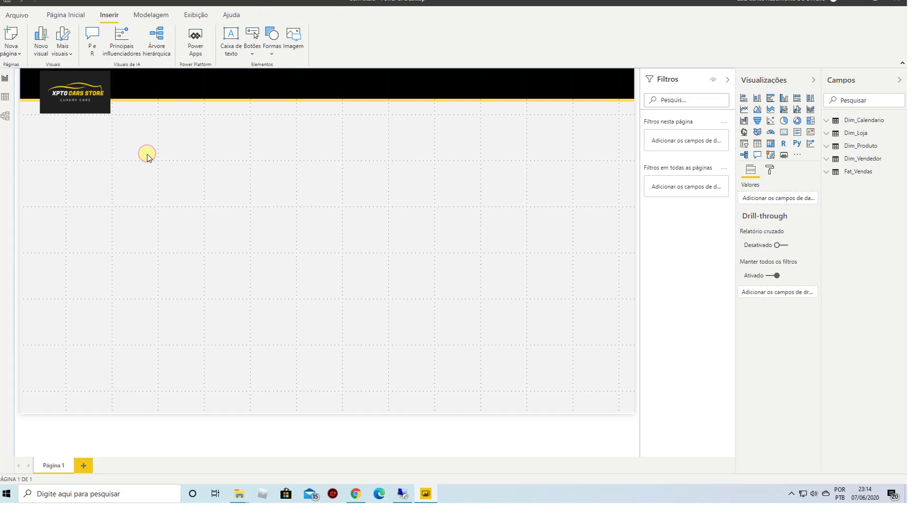
{"action": "left_click", "coordinate": [100, 110]}
{"action": "left_click_drag", "start_coordinate": [126, 112], "coordinate": [125, 110]}
{"action": "left_click", "coordinate": [176, 142]}
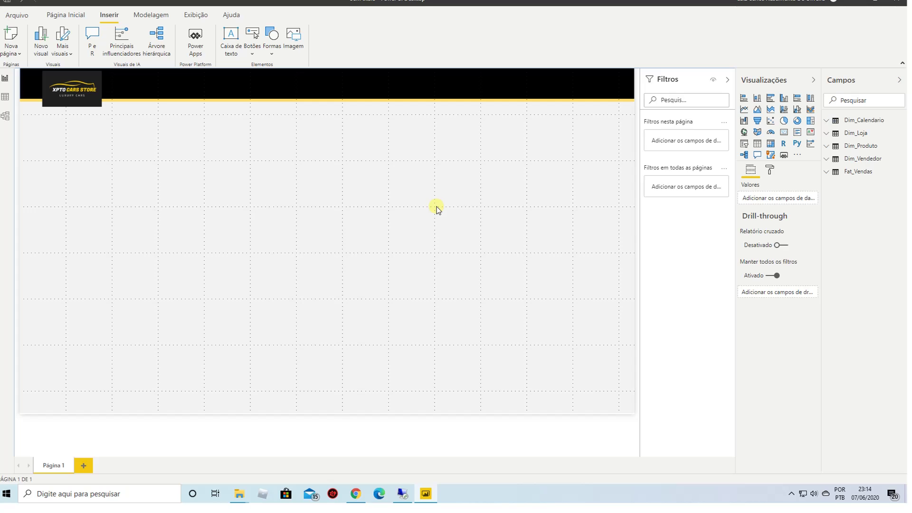
Step: Add a slicer near the upper middle of the page, using the Ano field from Dim_Calendario
{"action": "left_click_drag", "start_coordinate": [836, 134], "coordinate": [687, 137]}
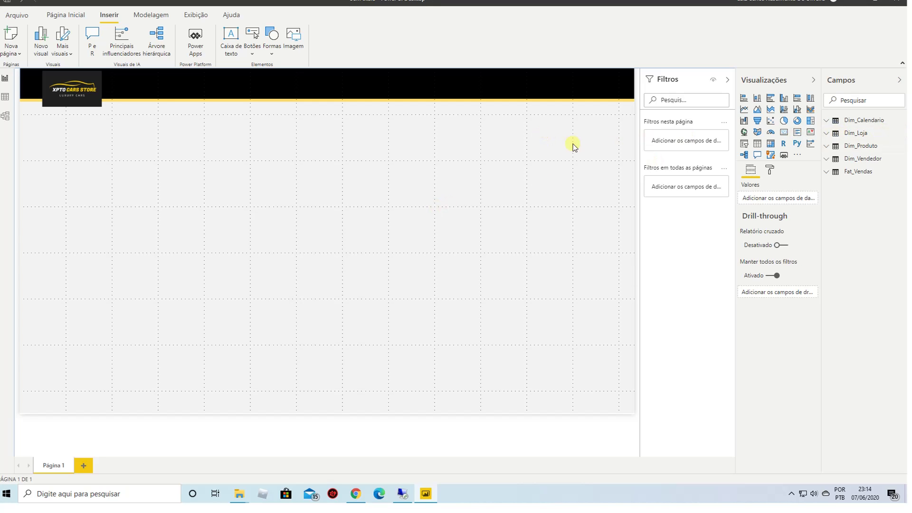
{"action": "left_click", "coordinate": [744, 148]}
{"action": "left_click_drag", "start_coordinate": [89, 180], "coordinate": [418, 179]}
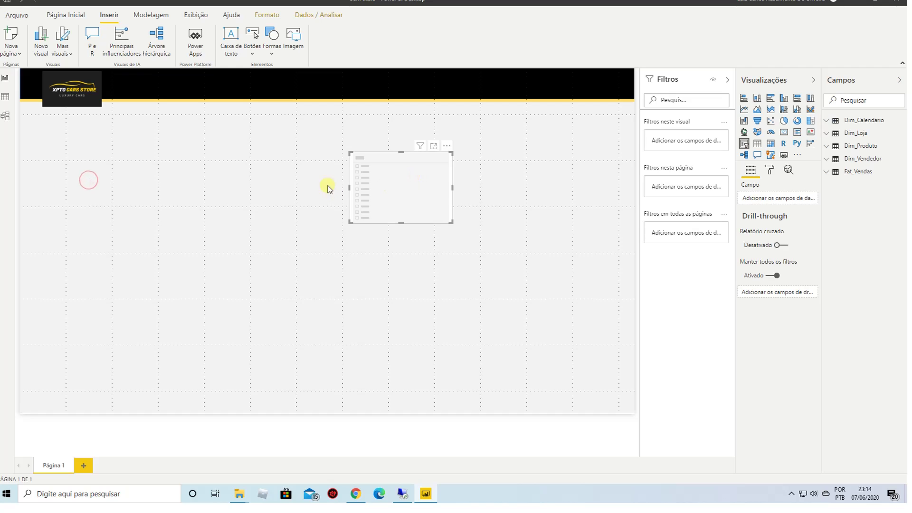
{"action": "left_click", "coordinate": [828, 121]}
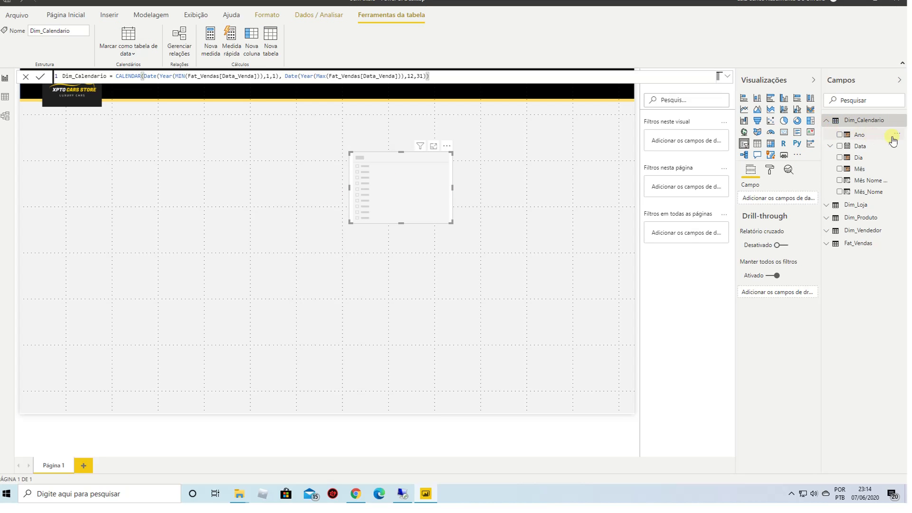
{"action": "left_click_drag", "start_coordinate": [877, 141], "coordinate": [425, 184]}
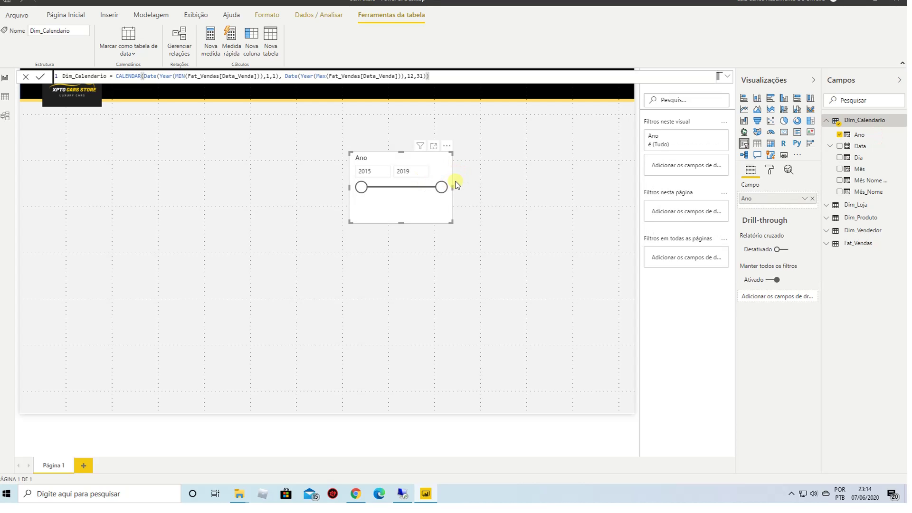
Step: Shift the Ano slicer toward the page's left, widen it and narrow its year range to 2015–2016
{"action": "left_click_drag", "start_coordinate": [375, 153], "coordinate": [294, 150]}
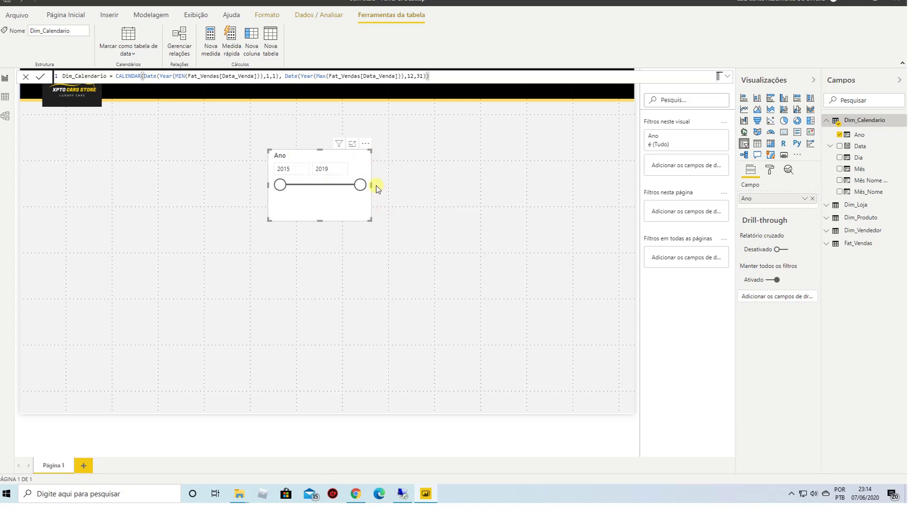
{"action": "mouse_move", "coordinate": [371, 185]}
{"action": "left_mouse_down"}
{"action": "mouse_move", "coordinate": [470, 185]}
{"action": "mouse_move", "coordinate": [259, 190]}
{"action": "left_mouse_up"}
{"action": "left_click_drag", "start_coordinate": [459, 185], "coordinate": [325, 185]}
{"action": "left_click", "coordinate": [507, 210]}
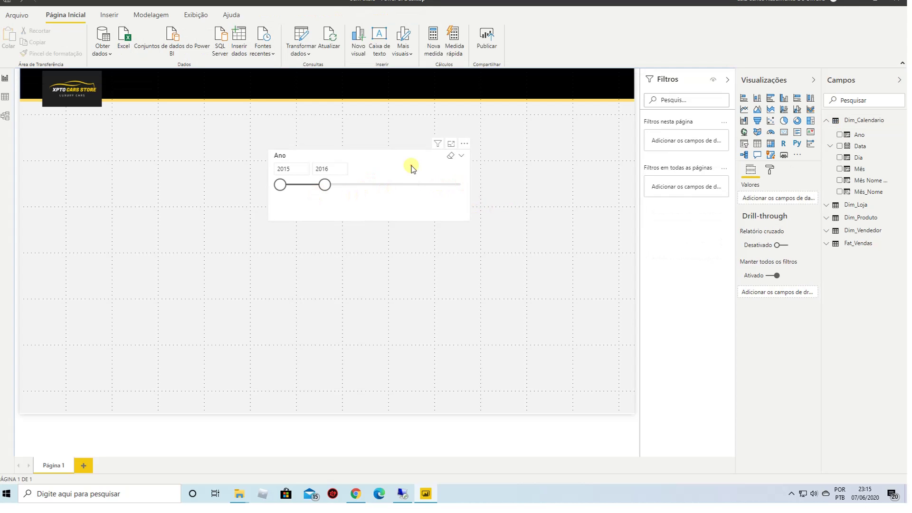
Step: Switch the Ano slicer to the Lista style and try selecting 2017 and 2015, leaving no year selected
{"action": "left_click", "coordinate": [464, 158]}
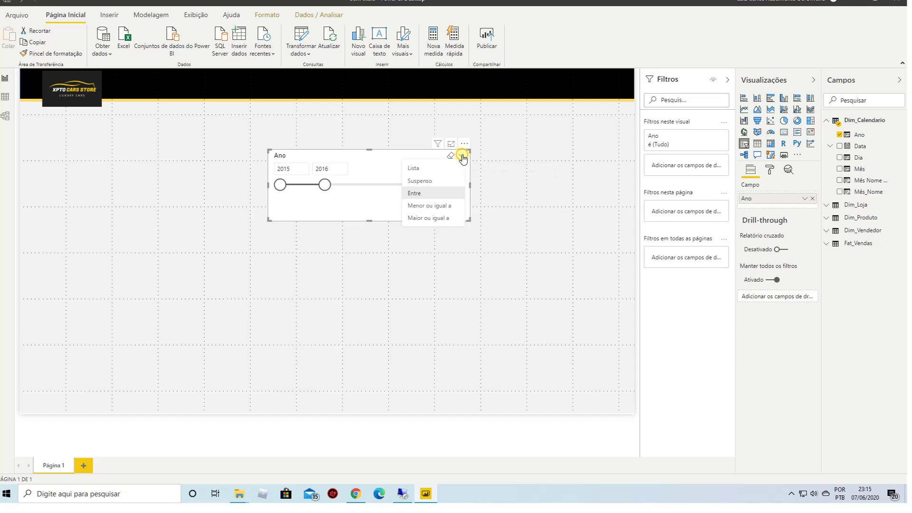
{"action": "left_click", "coordinate": [449, 169]}
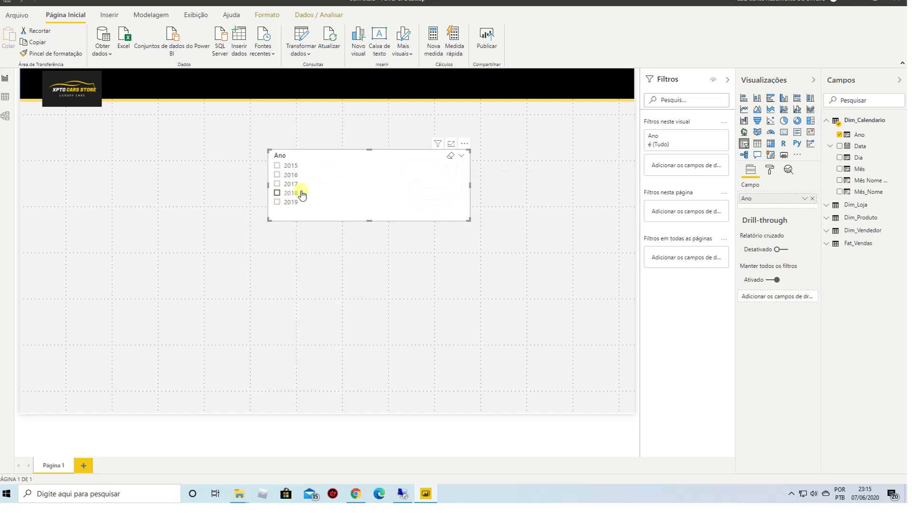
{"action": "left_click", "coordinate": [288, 183]}
{"action": "left_click", "coordinate": [290, 166]}
{"action": "left_click", "coordinate": [290, 166]}
Step: Switch the Ano slicer to the Suspenso style, reduce its height and narrow it to about 399 wide
{"action": "left_click", "coordinate": [460, 157]}
{"action": "left_click", "coordinate": [449, 180]}
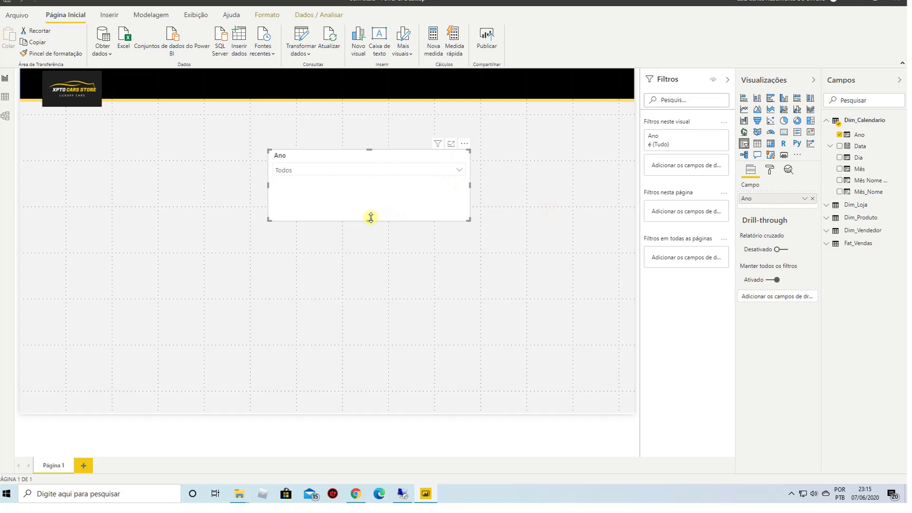
{"action": "left_click_drag", "start_coordinate": [370, 219], "coordinate": [371, 187]}
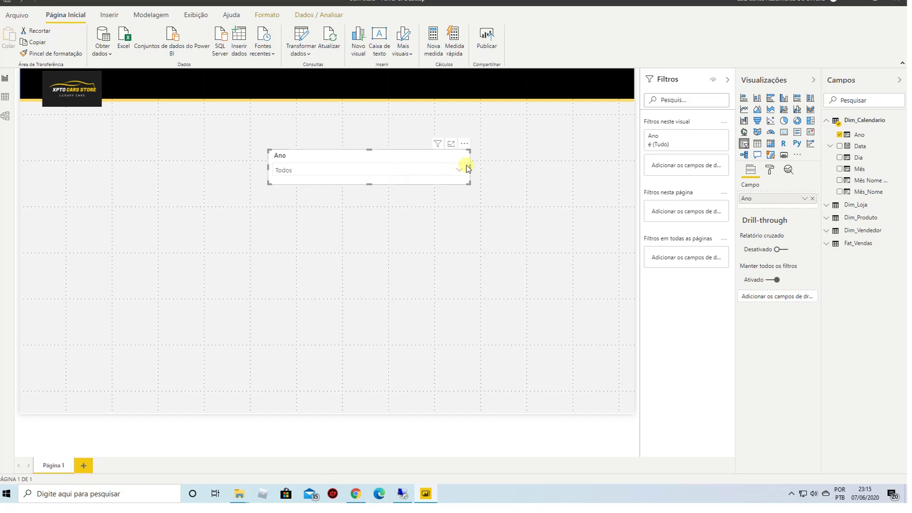
{"action": "left_click_drag", "start_coordinate": [469, 170], "coordinate": [458, 169]}
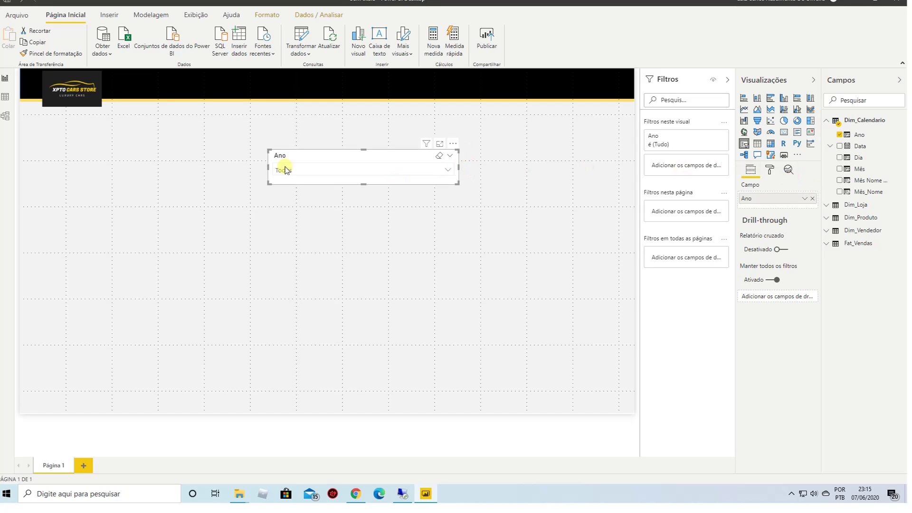
{"action": "left_click", "coordinate": [772, 171]}
{"action": "left_click", "coordinate": [453, 144]}
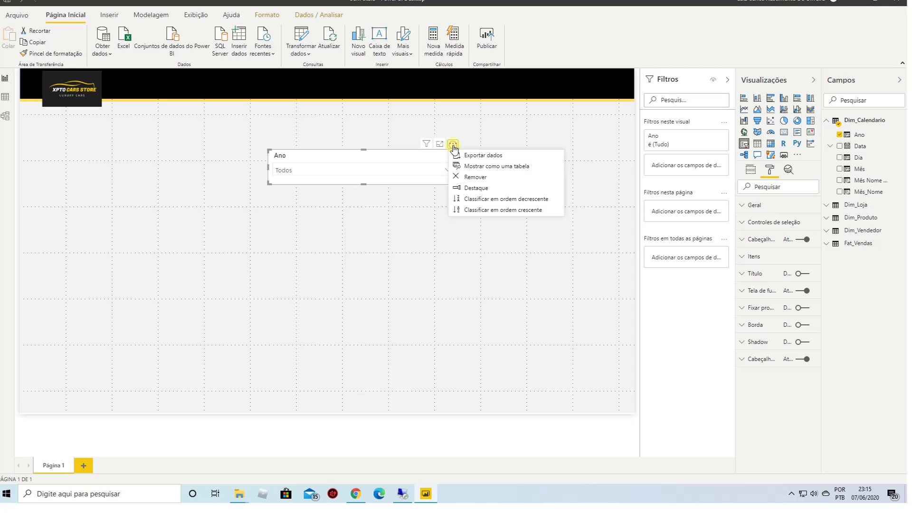
{"action": "left_click", "coordinate": [401, 201]}
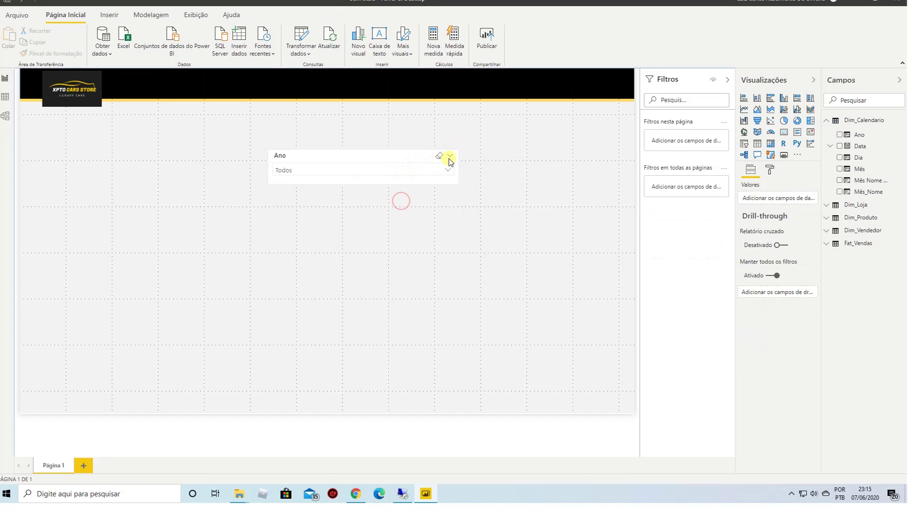
Step: Set the Ano slicer's style to Lista and enlarge its height to about 144 so every year fits
{"action": "left_click", "coordinate": [449, 157]}
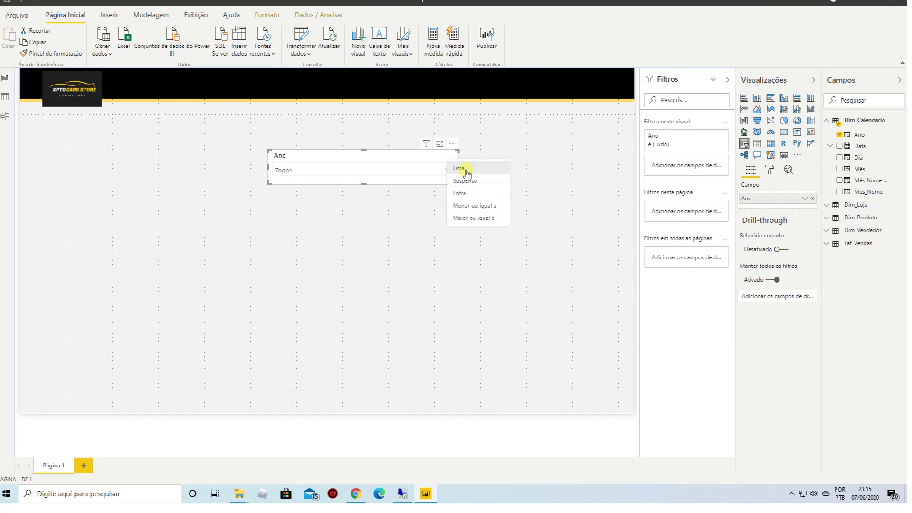
{"action": "left_click", "coordinate": [466, 169]}
{"action": "left_click_drag", "start_coordinate": [364, 183], "coordinate": [364, 218]}
Step: Set the Ano slicer's orientation to Horizontal and reduce its height to about 62 to fit the years in one row
{"action": "left_click", "coordinate": [776, 172]}
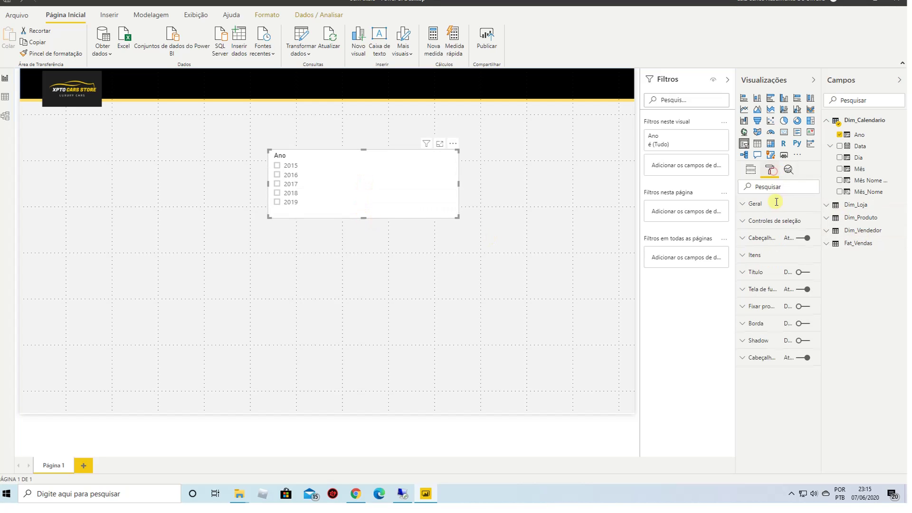
{"action": "left_click", "coordinate": [776, 204]}
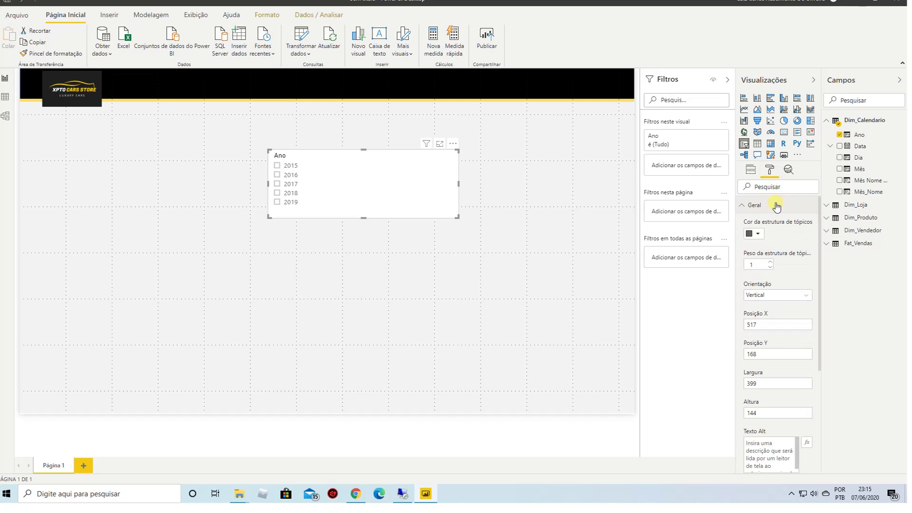
{"action": "left_click", "coordinate": [770, 297]}
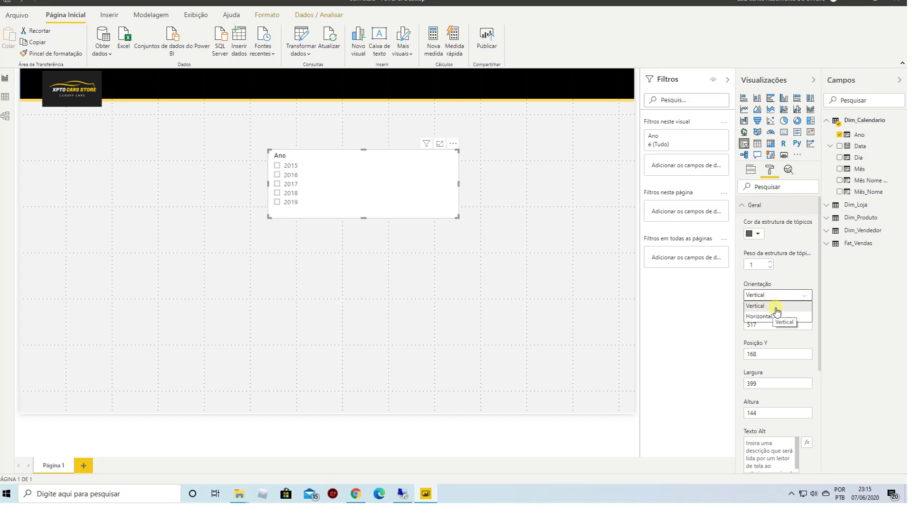
{"action": "left_click", "coordinate": [775, 316]}
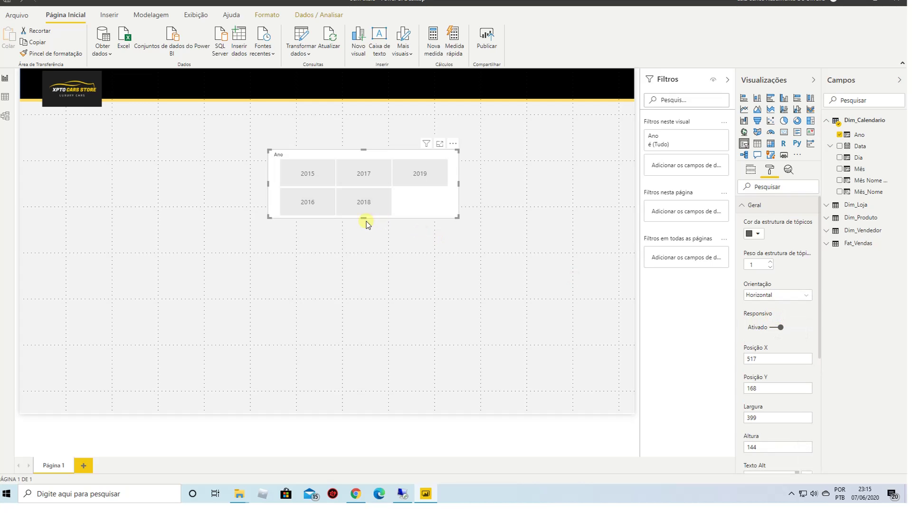
{"action": "left_click_drag", "start_coordinate": [364, 216], "coordinate": [372, 180]}
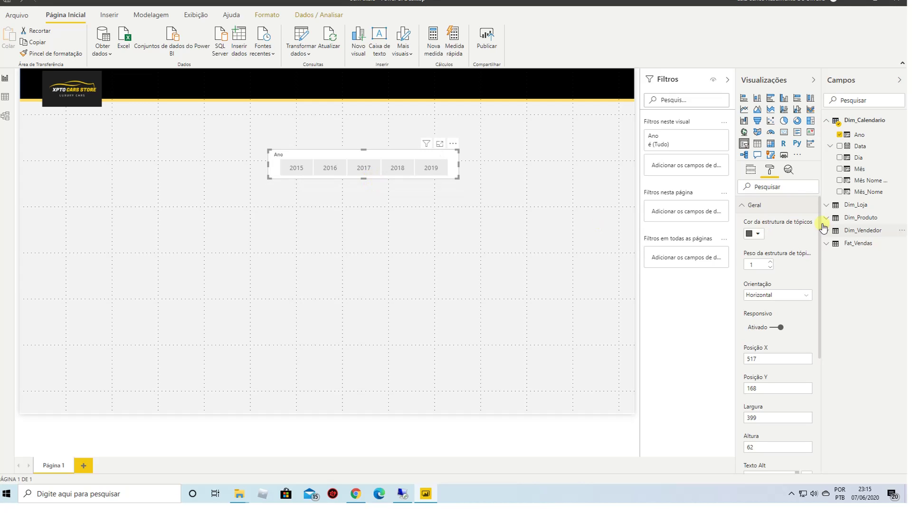
Step: Turn off the Ano slicer's header and leave its title disabled
{"action": "left_click", "coordinate": [754, 207]}
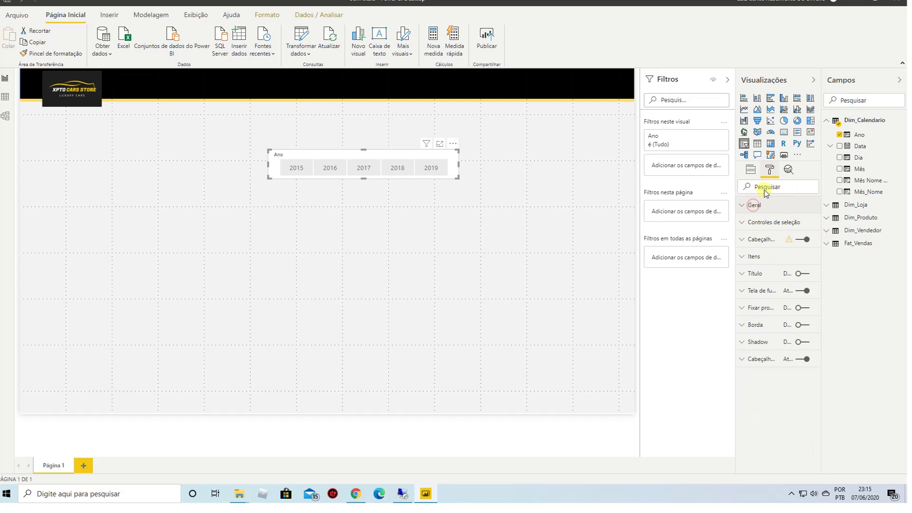
{"action": "left_click", "coordinate": [803, 274]}
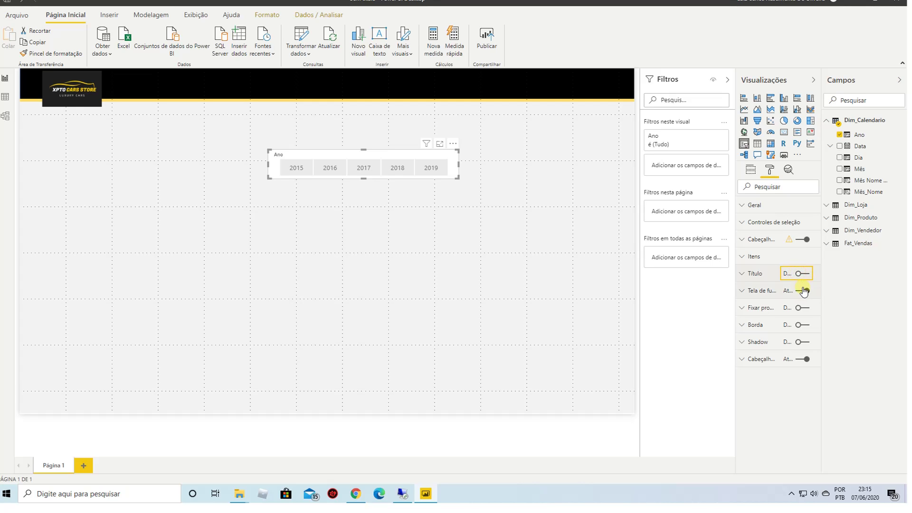
{"action": "left_click", "coordinate": [801, 240]}
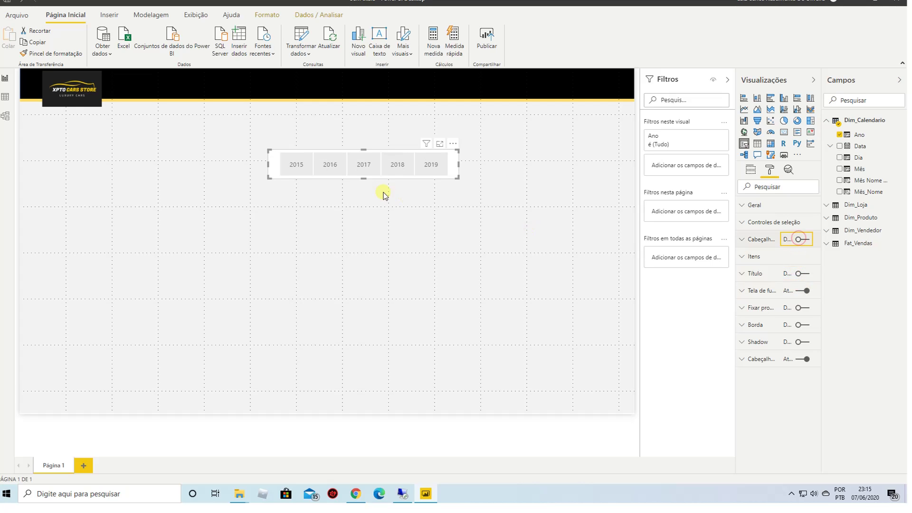
Step: Shrink the year slicer to about 45 high and place it mid-way along the black header band, at about X 546, Y 9
{"action": "left_click", "coordinate": [366, 175]}
{"action": "left_click_drag", "start_coordinate": [366, 176], "coordinate": [434, 76]}
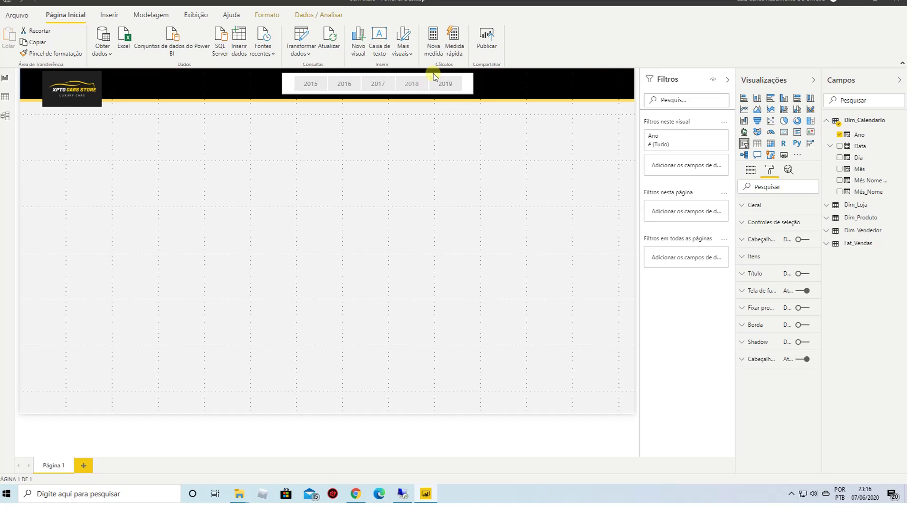
{"action": "left_click", "coordinate": [418, 177]}
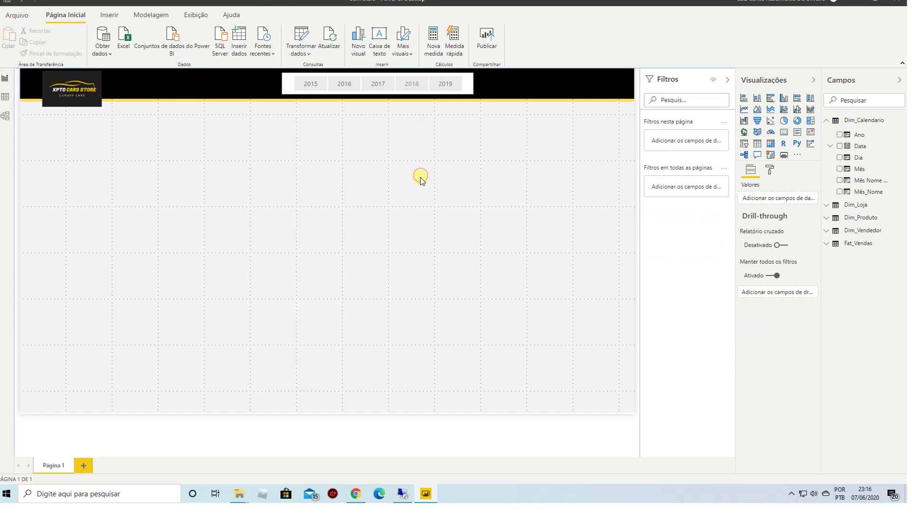
Step: Examine the year slicer's background, general, selection-control and header formatting options
{"action": "left_click", "coordinate": [471, 85]}
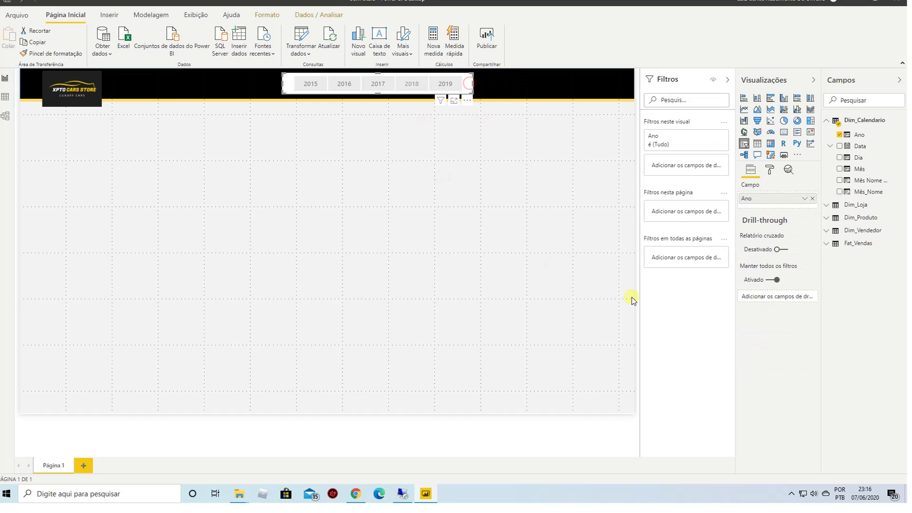
{"action": "left_click", "coordinate": [517, 239]}
{"action": "left_click", "coordinate": [468, 86]}
{"action": "left_click", "coordinate": [770, 170]}
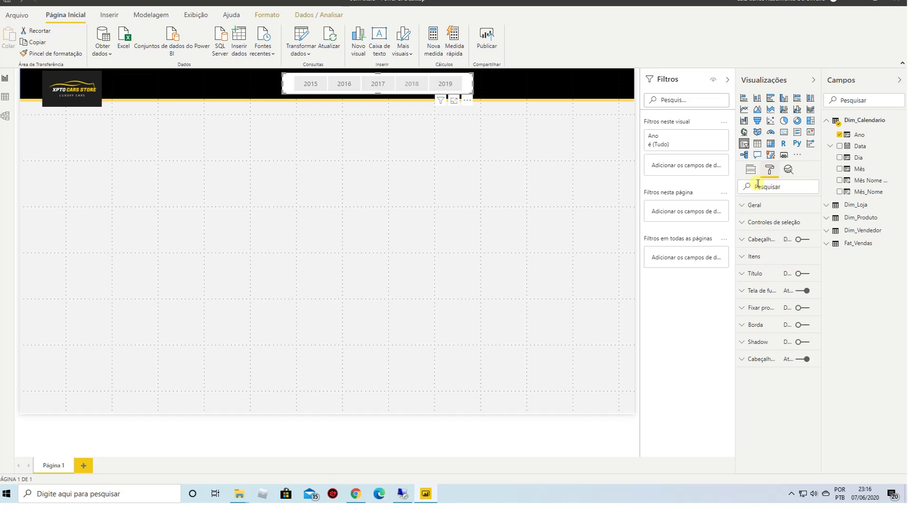
{"action": "left_click", "coordinate": [761, 291]}
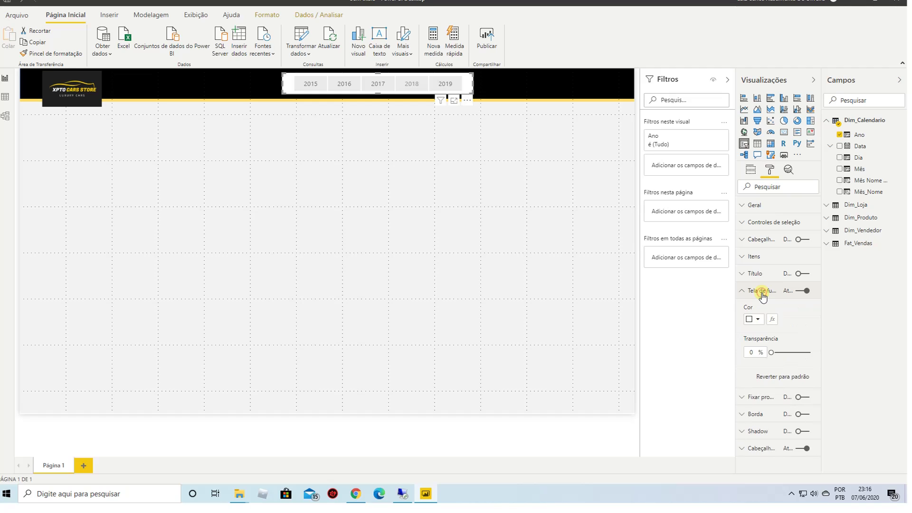
{"action": "left_click", "coordinate": [760, 290]}
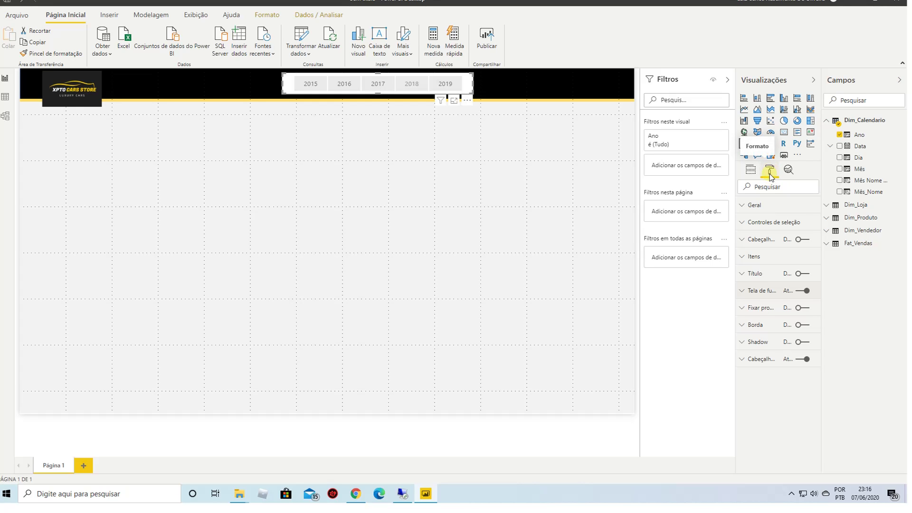
{"action": "left_click", "coordinate": [768, 209]}
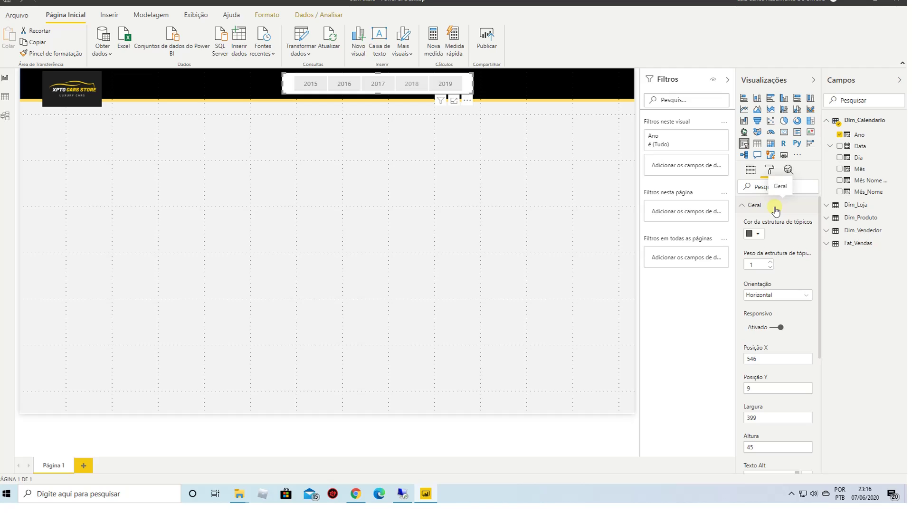
{"action": "scroll", "coordinate": [775, 210], "scroll_direction": "down", "scroll_amount": 1}
{"action": "scroll", "coordinate": [779, 322], "scroll_direction": "up", "scroll_amount": 2}
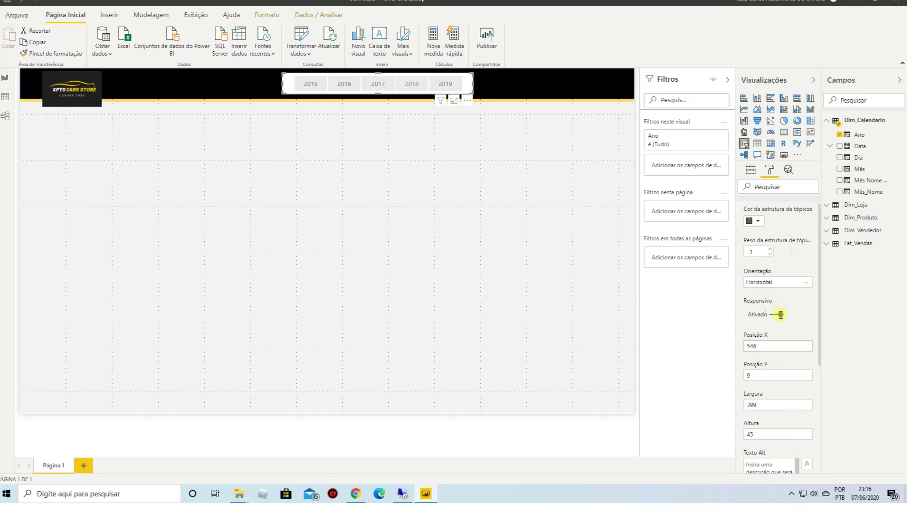
{"action": "left_click", "coordinate": [754, 207]}
{"action": "left_click", "coordinate": [766, 223]}
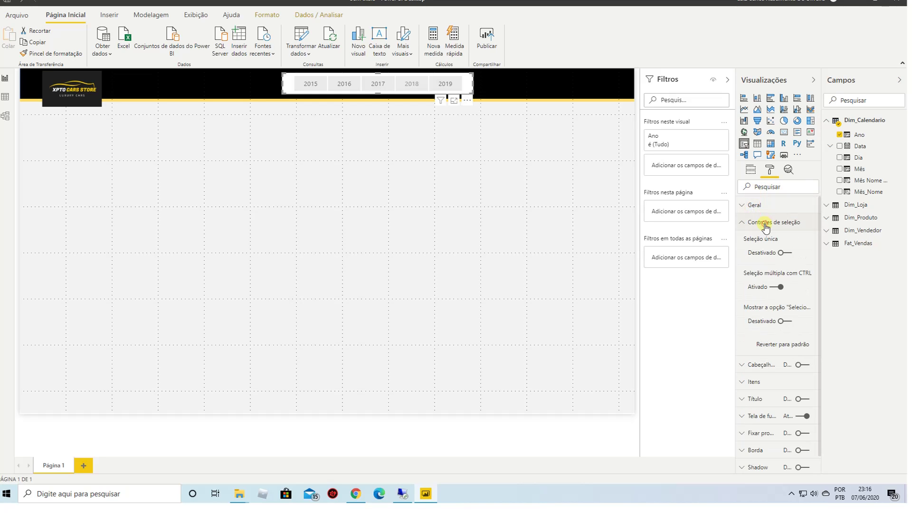
{"action": "left_click", "coordinate": [766, 223]}
{"action": "left_click", "coordinate": [765, 240]}
{"action": "left_click", "coordinate": [767, 241]}
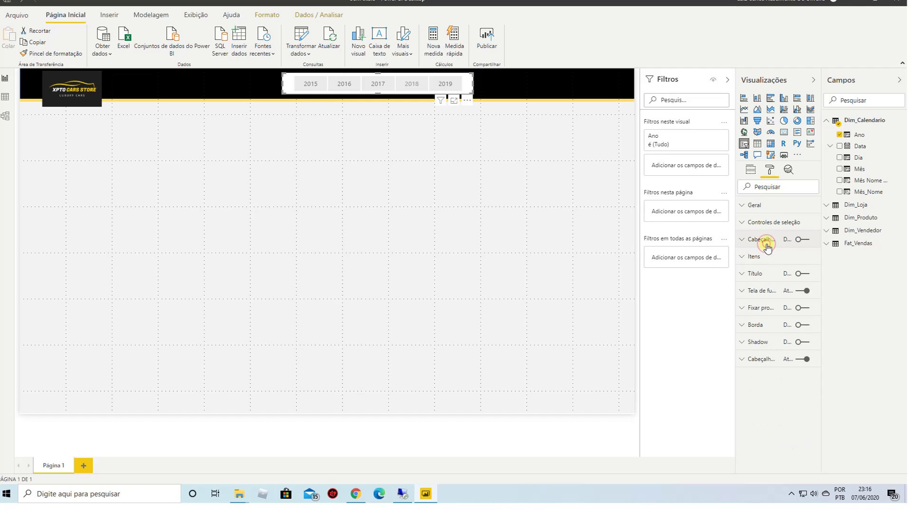
Step: Set the background colour of the year slicer's items to black
{"action": "left_click", "coordinate": [764, 256]}
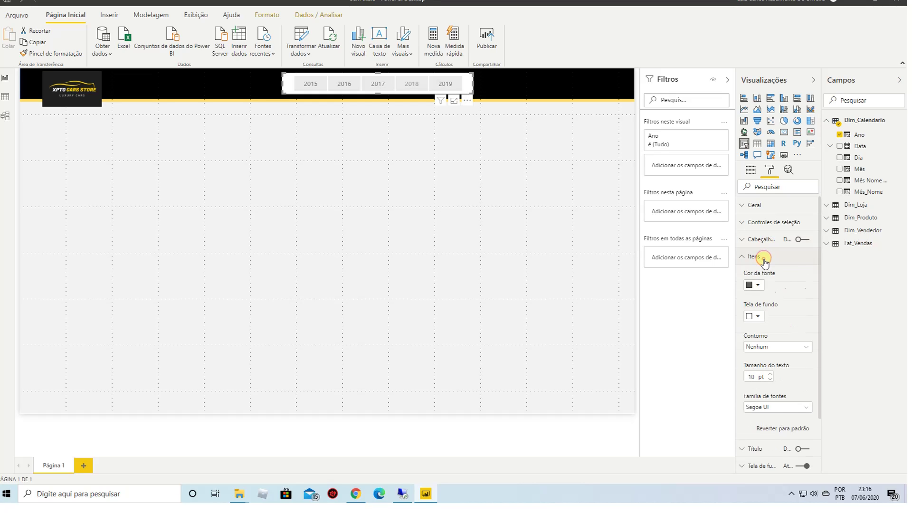
{"action": "left_click", "coordinate": [766, 257]}
{"action": "left_click", "coordinate": [769, 257]}
{"action": "left_click", "coordinate": [760, 317]}
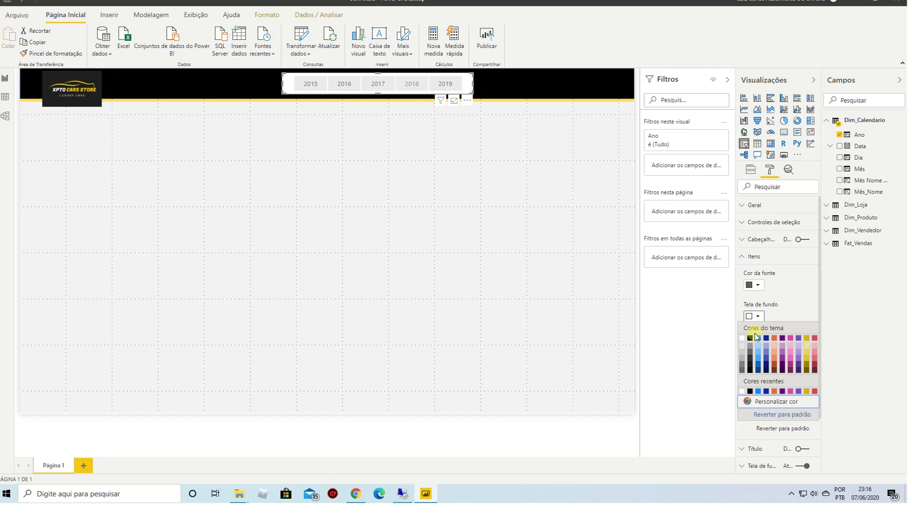
{"action": "left_click", "coordinate": [753, 339]}
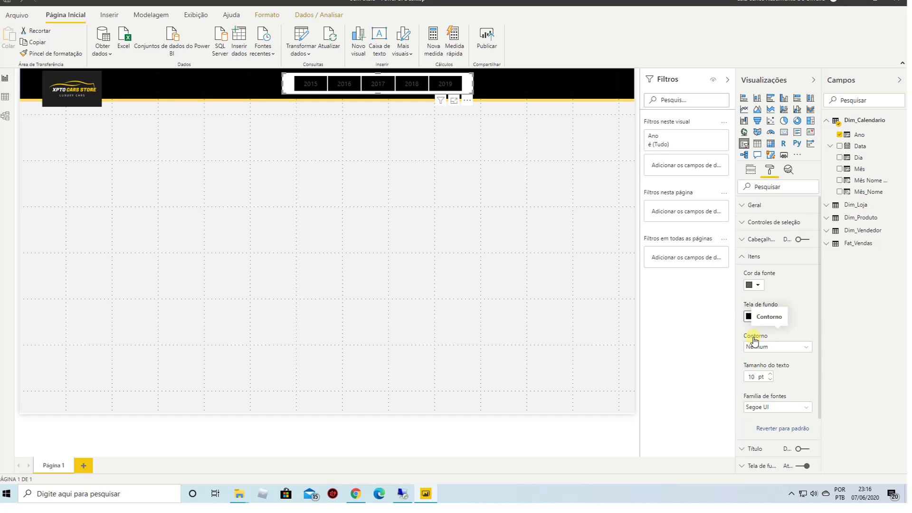
{"action": "left_click", "coordinate": [420, 159]}
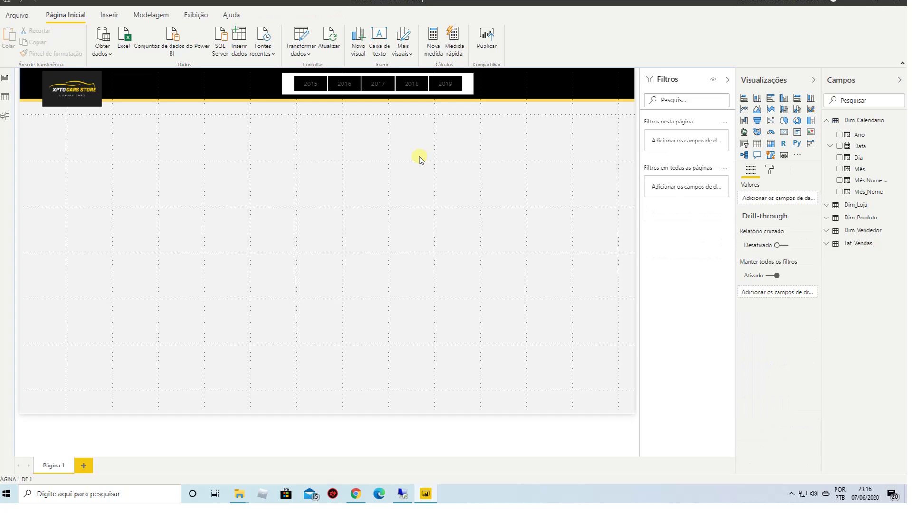
Step: Set the background colour of the year slicer's items to white
{"action": "left_click", "coordinate": [468, 87]}
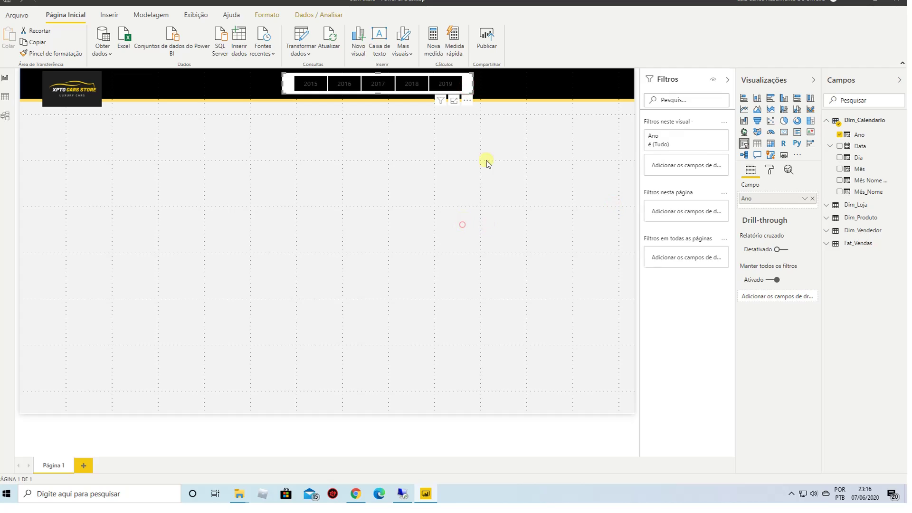
{"action": "left_click", "coordinate": [464, 80]}
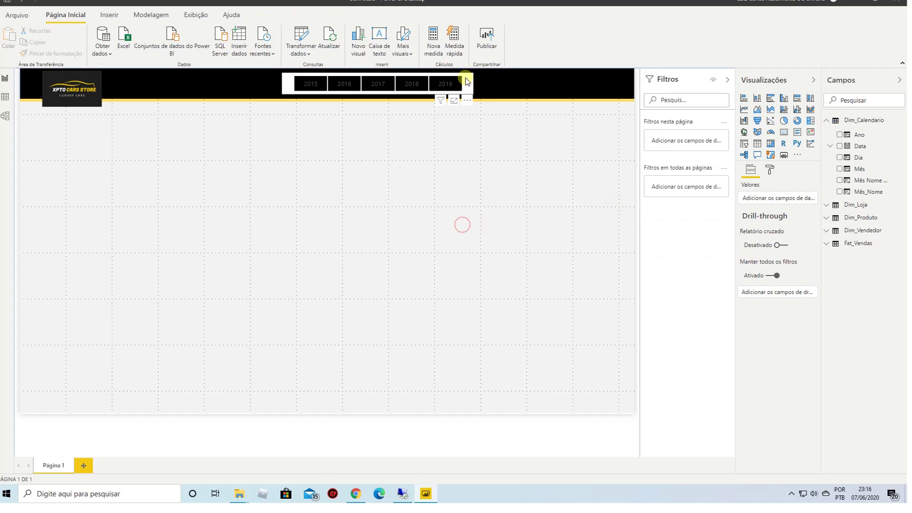
{"action": "left_click", "coordinate": [770, 170]}
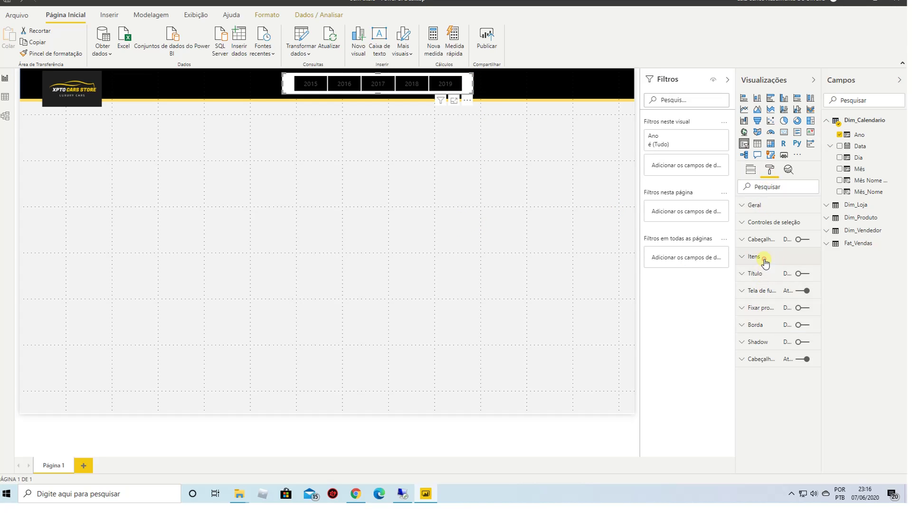
{"action": "left_click", "coordinate": [764, 259]}
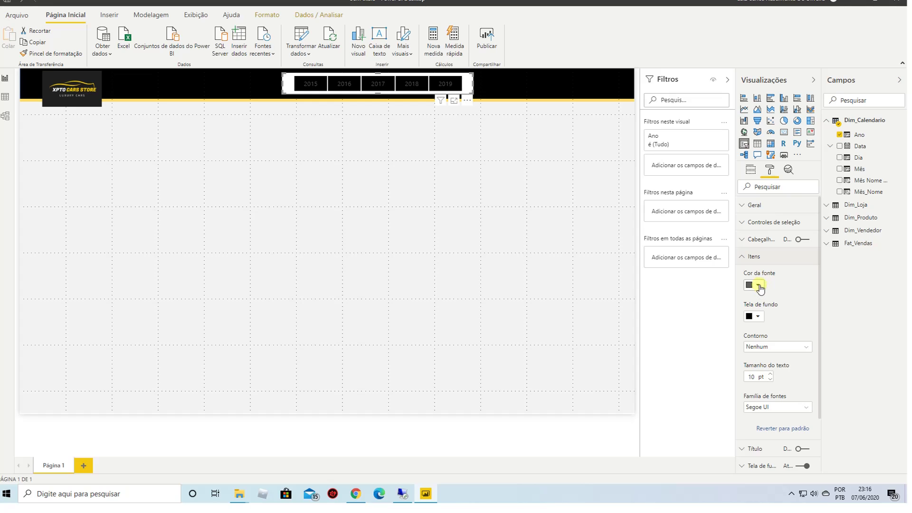
{"action": "left_click", "coordinate": [756, 316]}
{"action": "left_click", "coordinate": [743, 337]}
{"action": "left_click", "coordinate": [759, 257]}
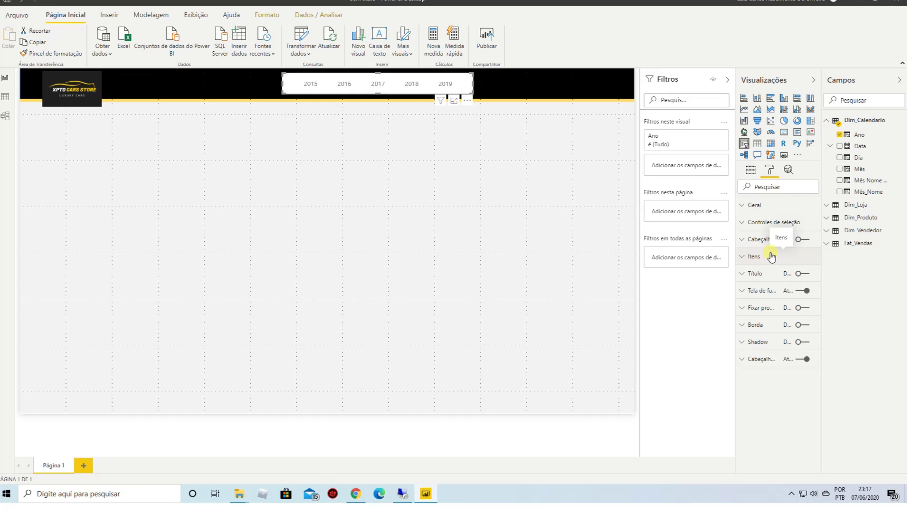
Step: Set the year slicer's overall background colour to black, matching the header band
{"action": "left_click", "coordinate": [763, 291]}
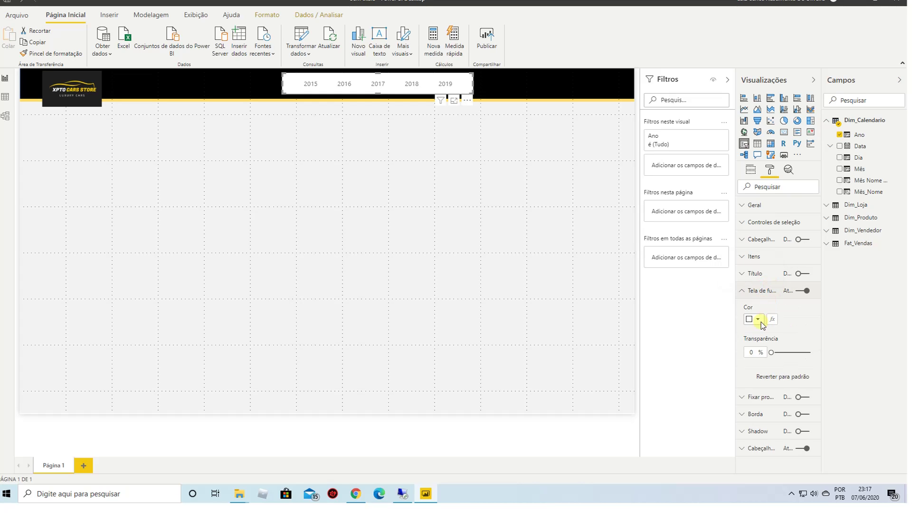
{"action": "left_click", "coordinate": [759, 320]}
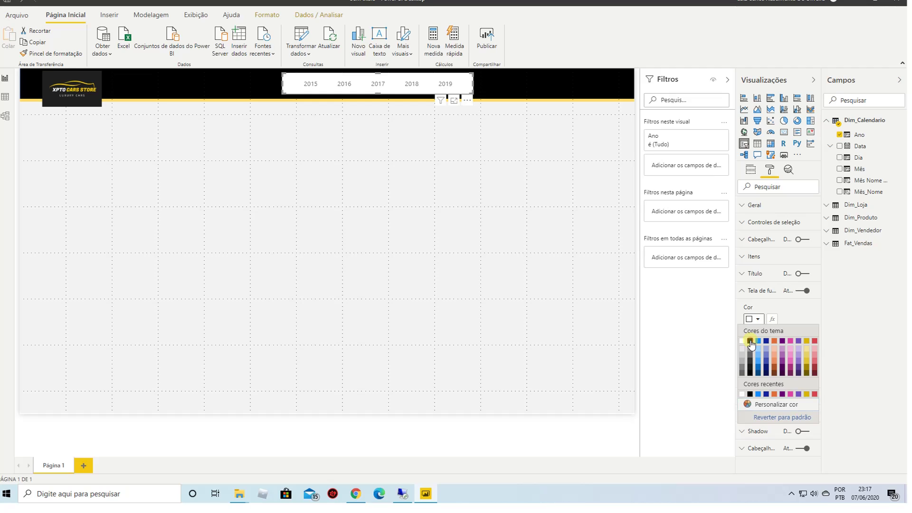
{"action": "left_click", "coordinate": [750, 341]}
{"action": "left_click", "coordinate": [477, 219]}
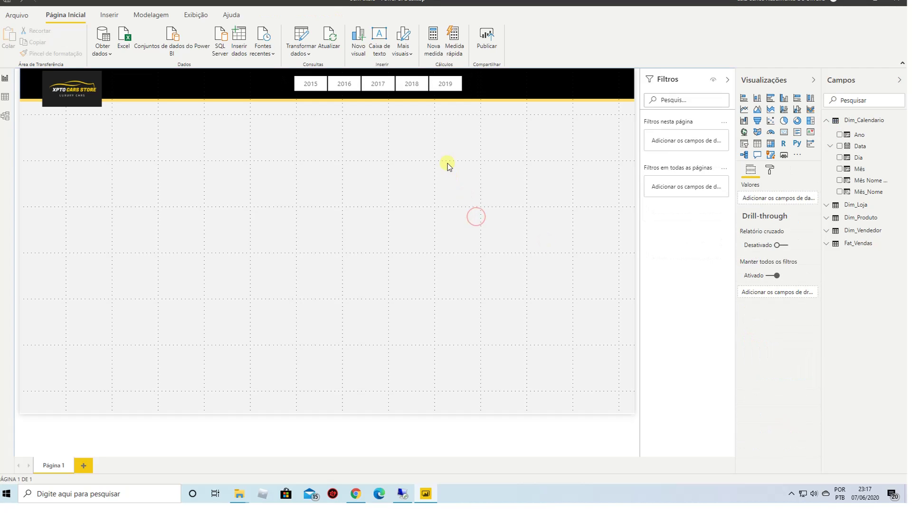
Step: Reduce the year slicer's height slightly and move it towards the lower edge of the black header band, a little further right
{"action": "left_click", "coordinate": [466, 87]}
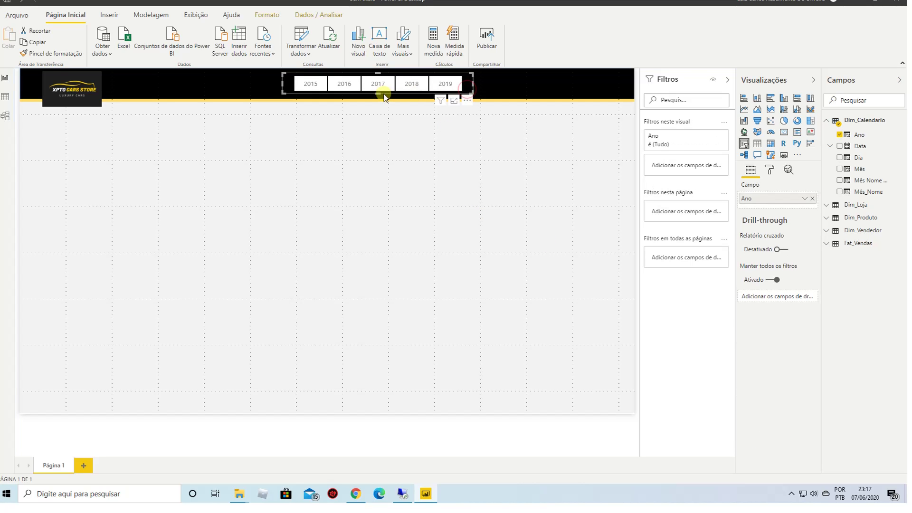
{"action": "left_click_drag", "start_coordinate": [379, 92], "coordinate": [378, 90]}
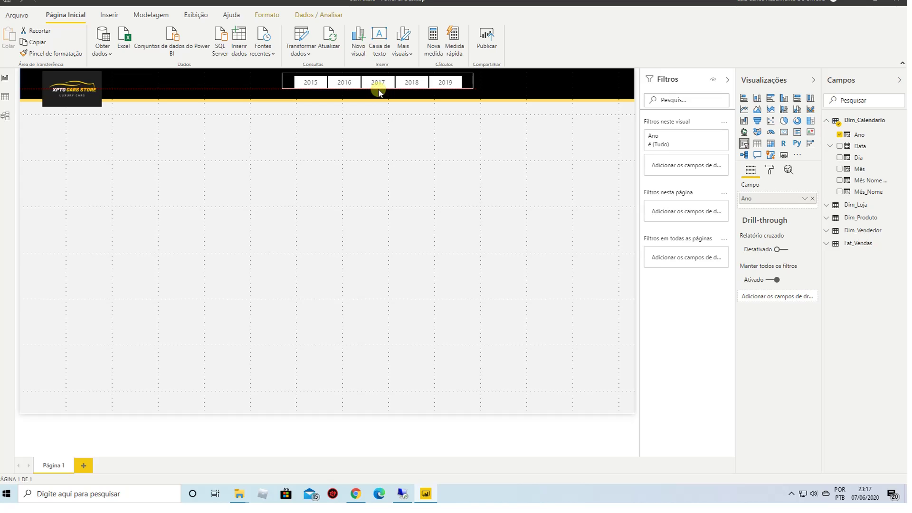
{"action": "left_click", "coordinate": [372, 134]}
{"action": "left_click_drag", "start_coordinate": [472, 82], "coordinate": [491, 86]}
{"action": "left_click", "coordinate": [484, 169]}
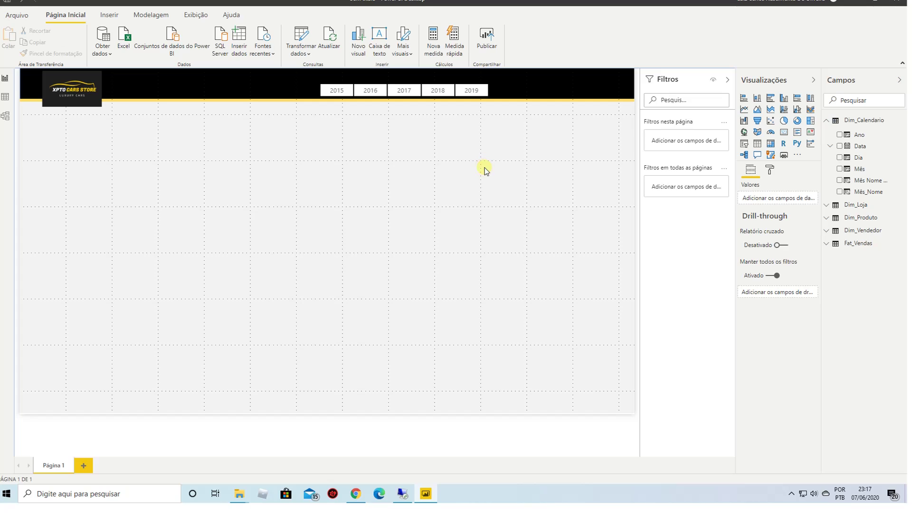
Step: Test the year slicer by selecting the years from 2015 to 2019 and clear the selection
{"action": "left_click", "coordinate": [340, 91]}
{"action": "left_click", "coordinate": [366, 91]}
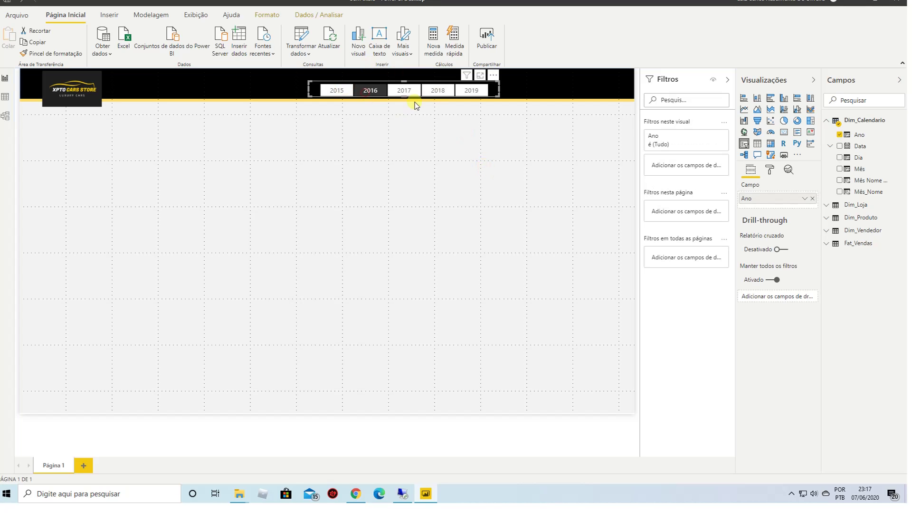
{"action": "left_click", "coordinate": [411, 92]}
{"action": "left_click", "coordinate": [438, 91]}
{"action": "left_click", "coordinate": [471, 91]}
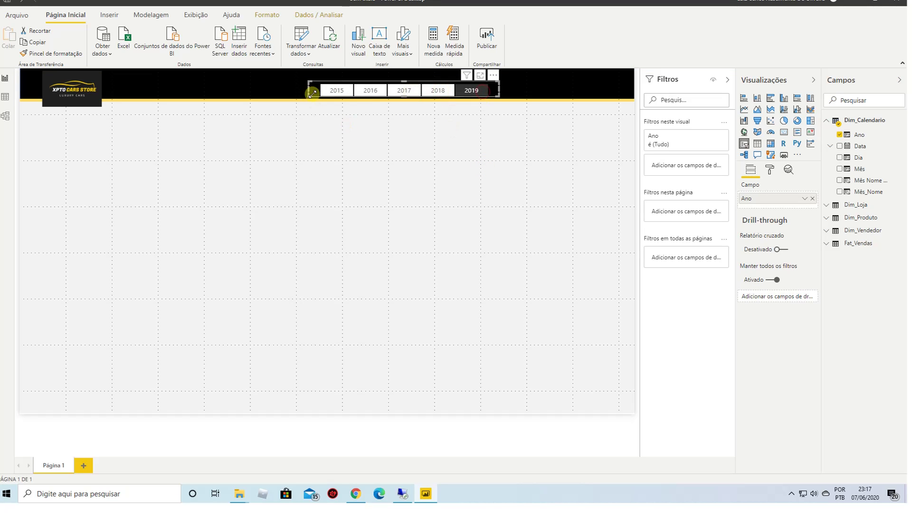
{"action": "double_click", "coordinate": [332, 90]}
{"action": "left_click", "coordinate": [396, 173]}
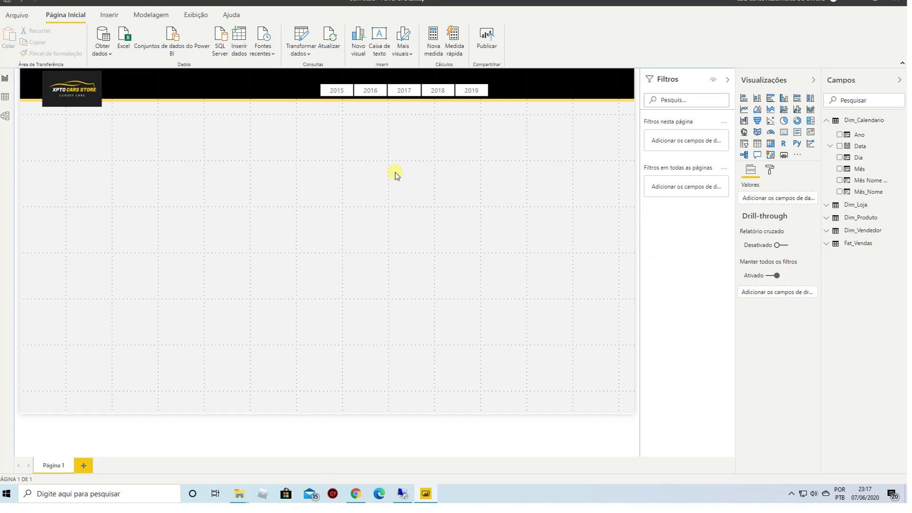
Step: Collapse the Dim_Calendario table in the field list
{"action": "left_click", "coordinate": [848, 123]}
{"action": "left_click", "coordinate": [465, 182]}
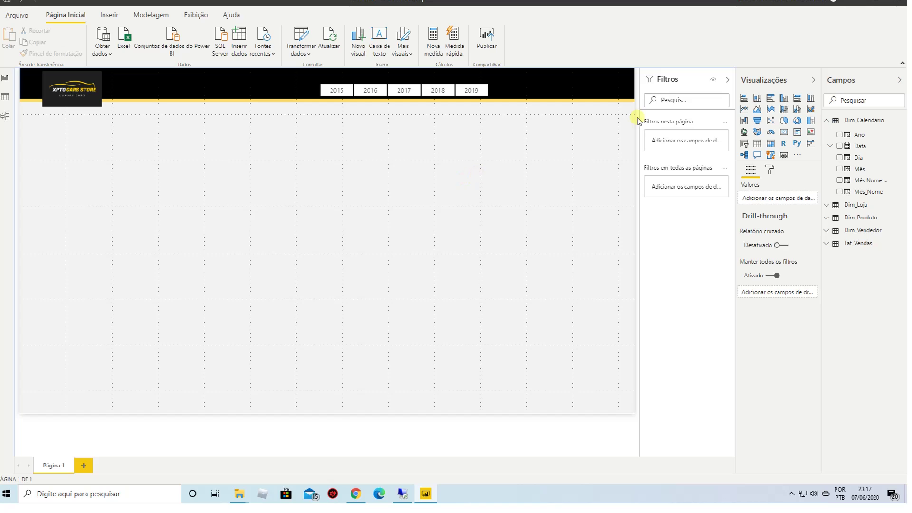
{"action": "left_click", "coordinate": [854, 122]}
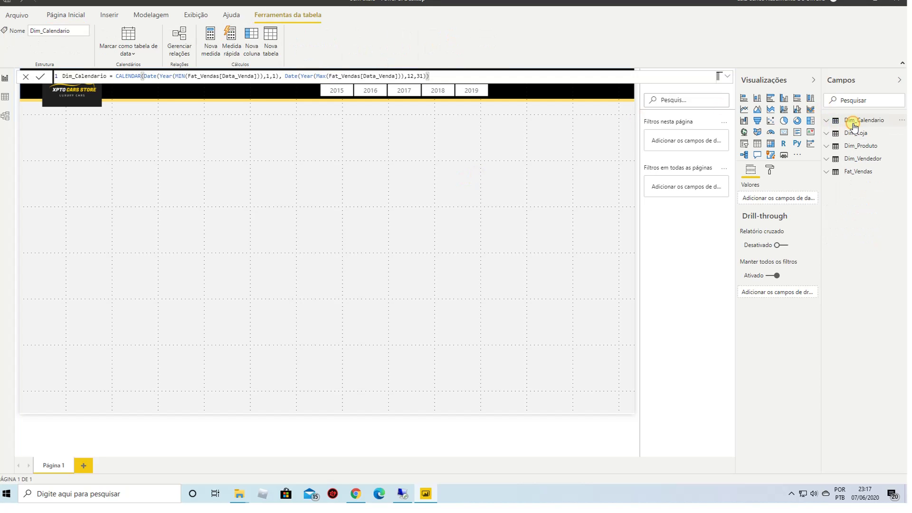
{"action": "left_click", "coordinate": [455, 193]}
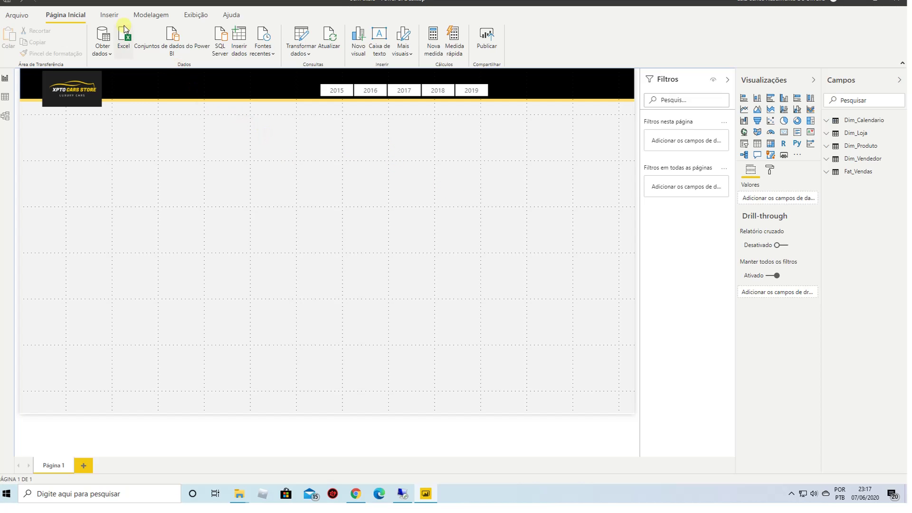
{"action": "left_click", "coordinate": [109, 15]}
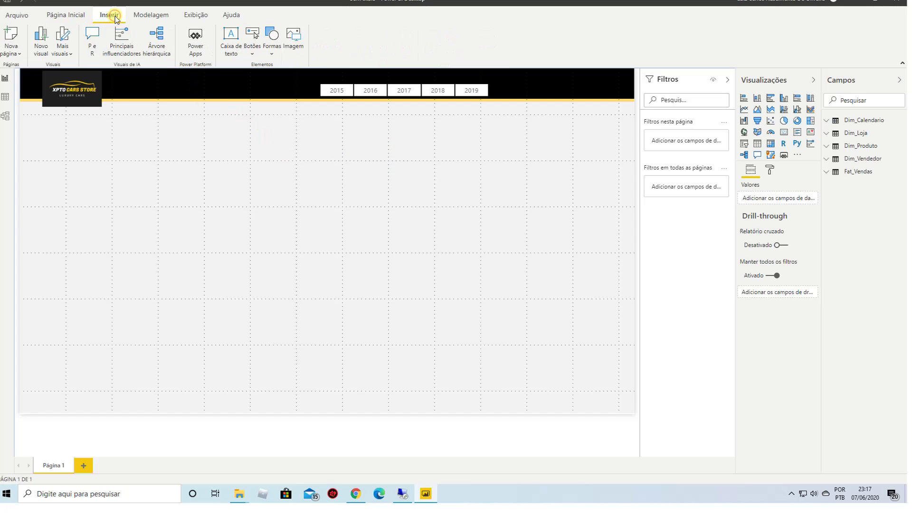
{"action": "left_click", "coordinate": [66, 14]}
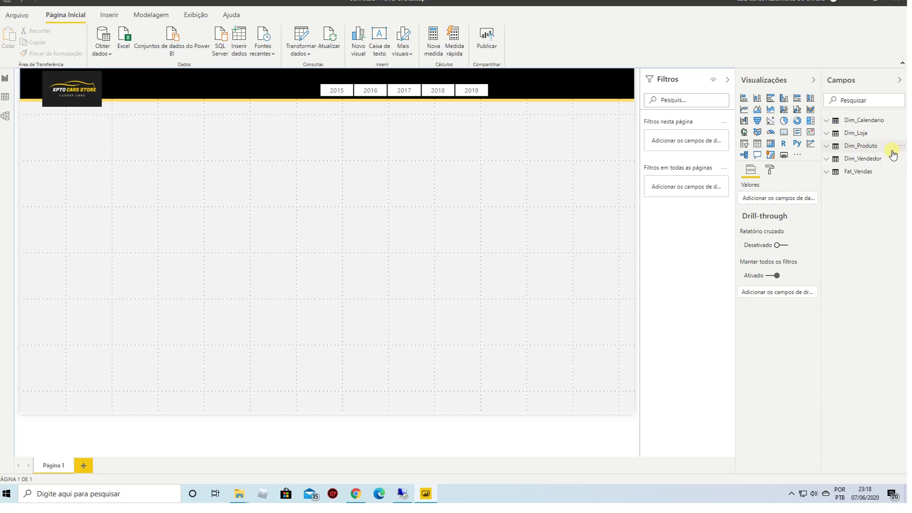
Step: Insert a stacked bar chart with Fat_Vendas Preco_Venda as its values, place it below the header and enlarge it
{"action": "left_click", "coordinate": [831, 173]}
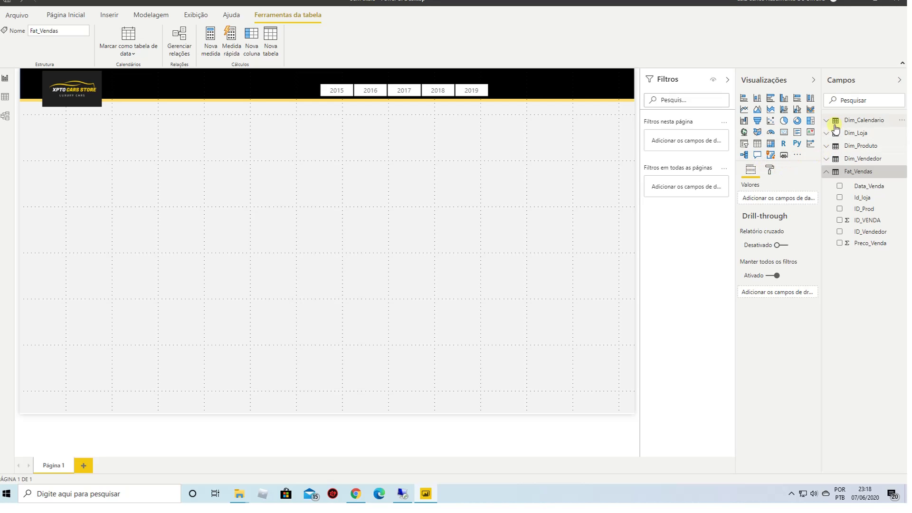
{"action": "left_click", "coordinate": [744, 98]}
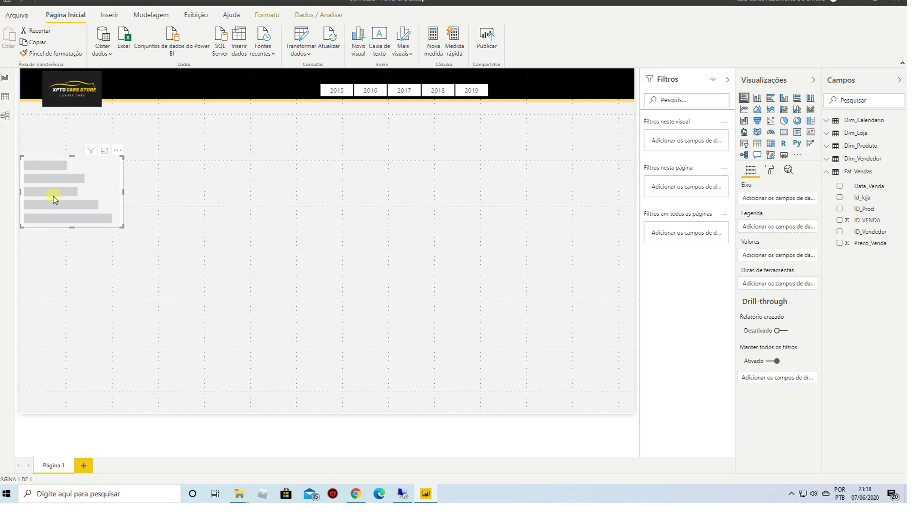
{"action": "left_click_drag", "start_coordinate": [53, 195], "coordinate": [175, 208]}
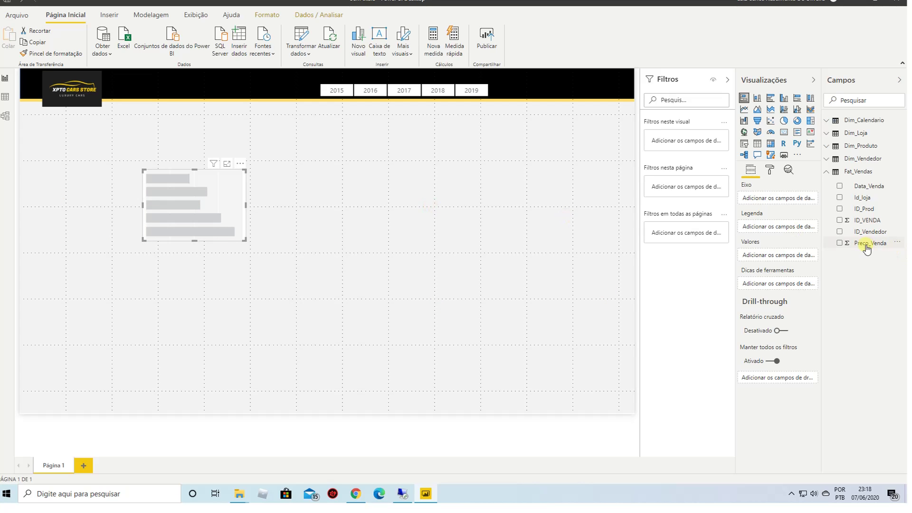
{"action": "left_click_drag", "start_coordinate": [870, 245], "coordinate": [788, 257]}
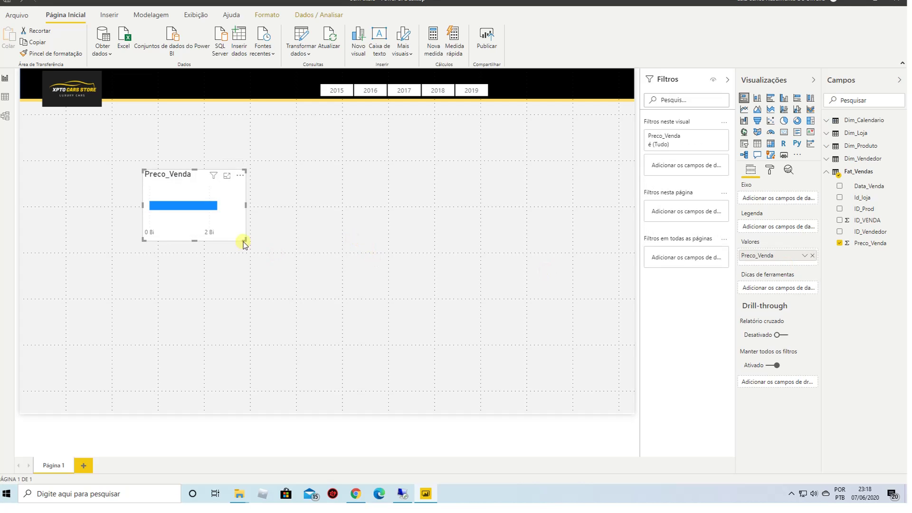
{"action": "left_click_drag", "start_coordinate": [246, 240], "coordinate": [354, 274]}
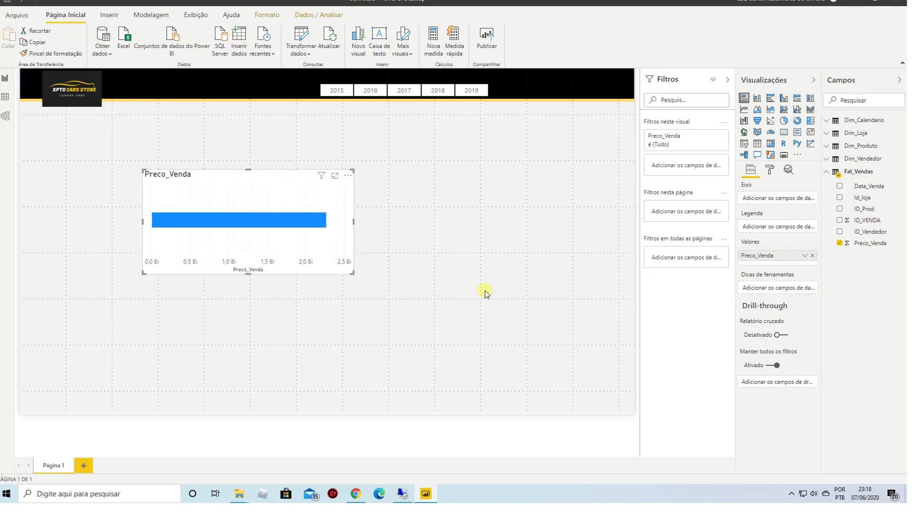
Step: Try the Média, Mínimo, Máximo and Contagem aggregations on the chart's Preco_Venda values, and return to Soma
{"action": "left_click", "coordinate": [804, 257]}
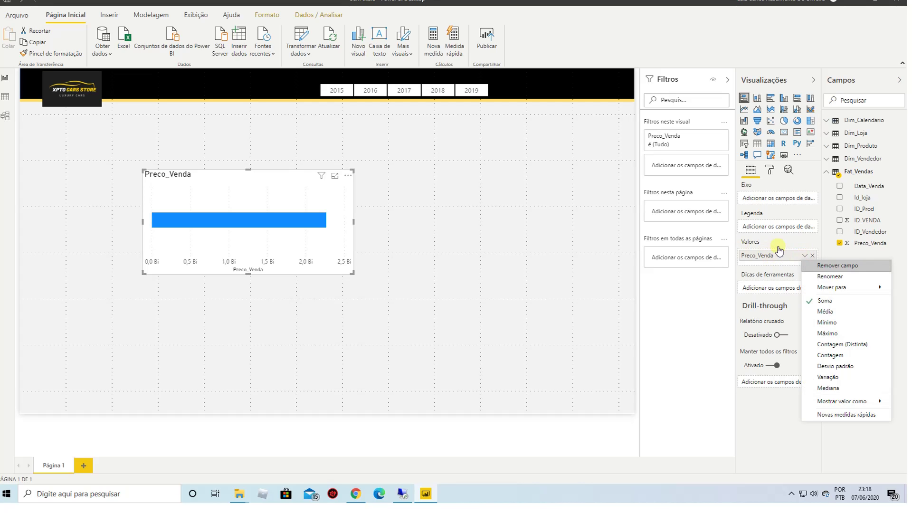
{"action": "left_click", "coordinate": [790, 233]}
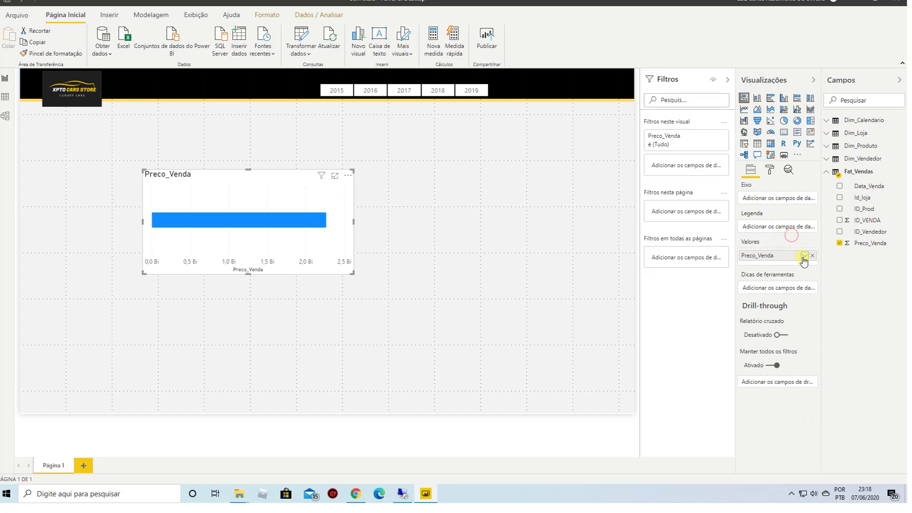
{"action": "left_click", "coordinate": [805, 257]}
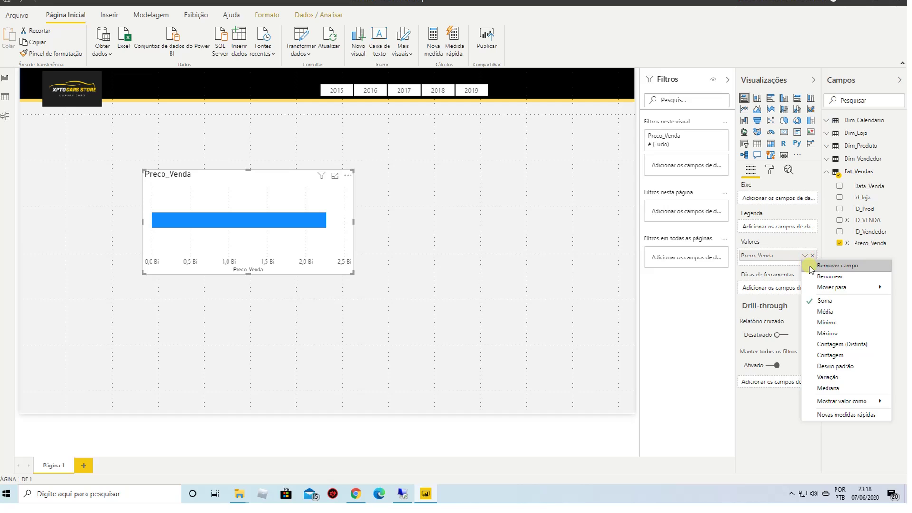
{"action": "mouse_move", "coordinate": [818, 288]}
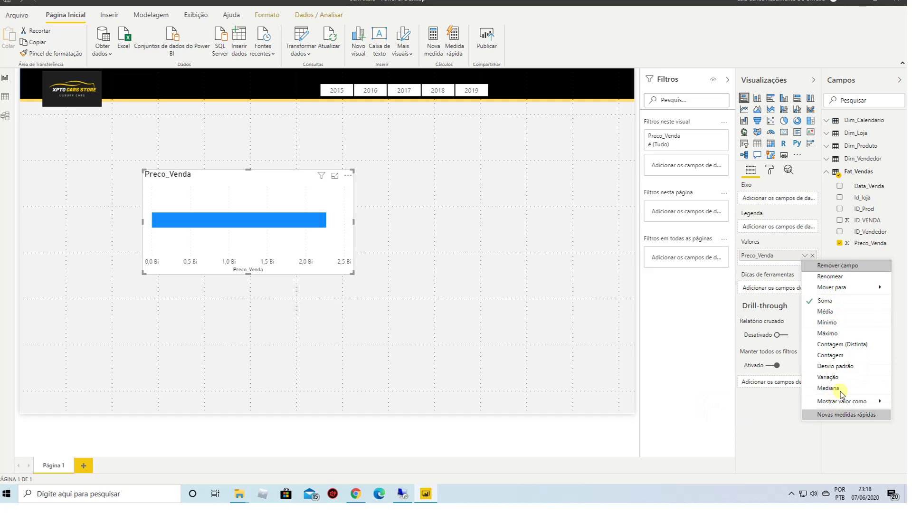
{"action": "left_click", "coordinate": [845, 311]}
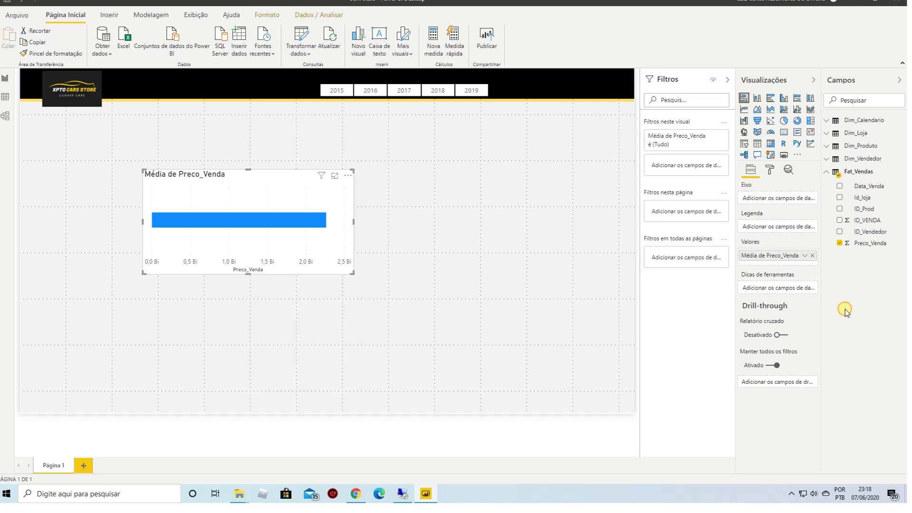
{"action": "left_click", "coordinate": [804, 255]}
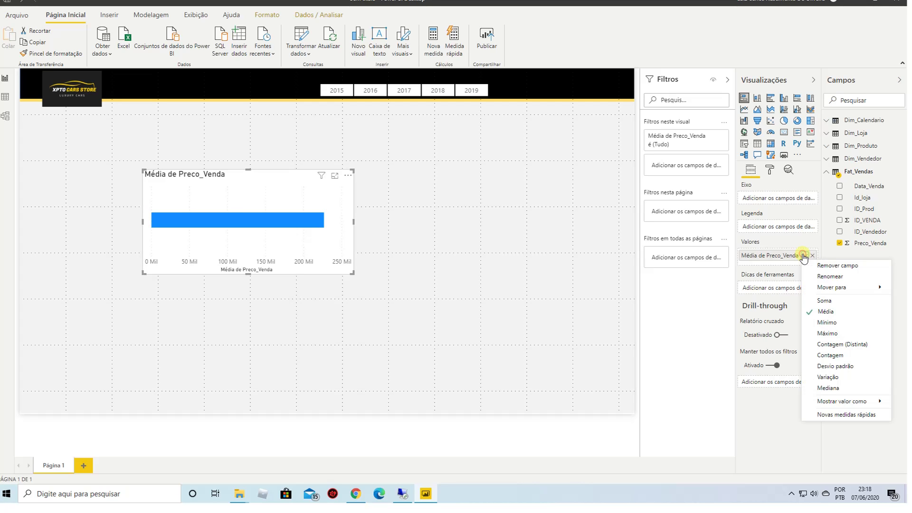
{"action": "left_click", "coordinate": [826, 322]}
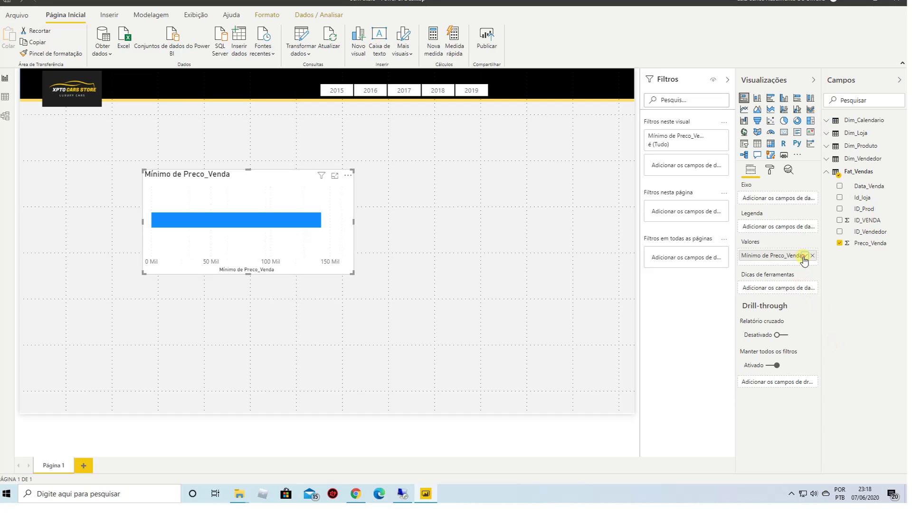
{"action": "left_click", "coordinate": [803, 260]}
{"action": "left_click", "coordinate": [821, 334]}
{"action": "left_click", "coordinate": [803, 257]}
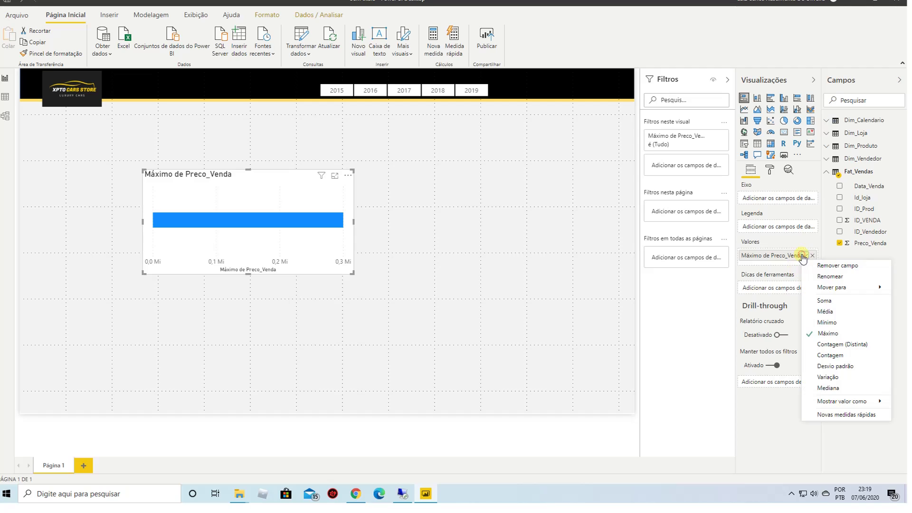
{"action": "left_click", "coordinate": [829, 356]}
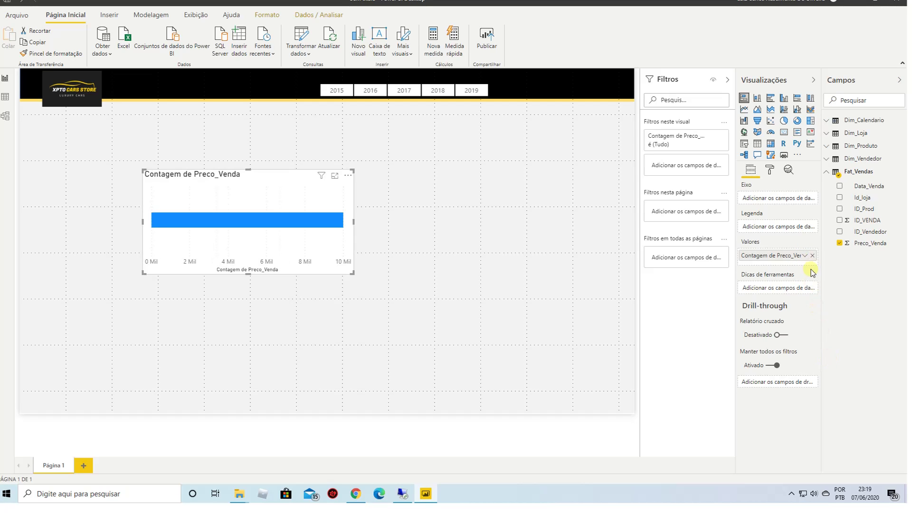
{"action": "left_click", "coordinate": [805, 256]}
{"action": "left_click", "coordinate": [825, 304]}
Step: Add Nome_Veiculo from the Dim_Produto table as the axis of the Preco_Venda bar chart
{"action": "left_click", "coordinate": [829, 174]}
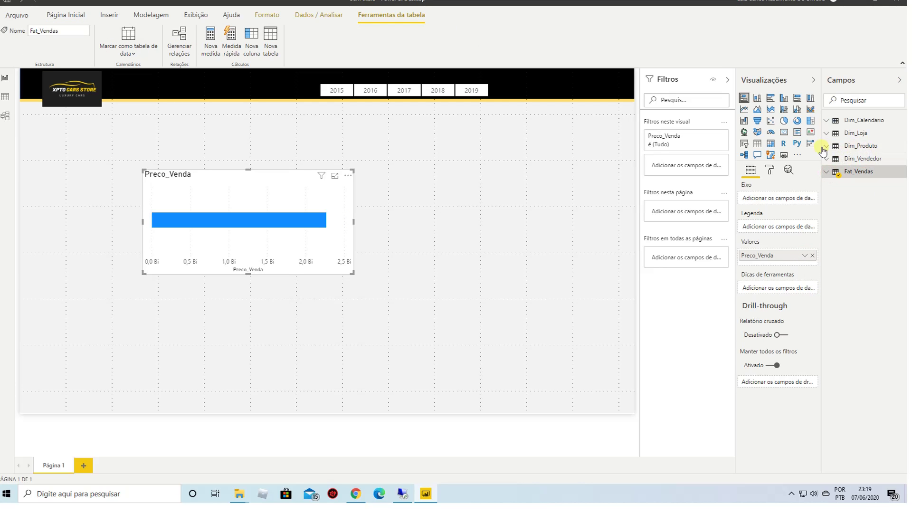
{"action": "left_click", "coordinate": [825, 148]}
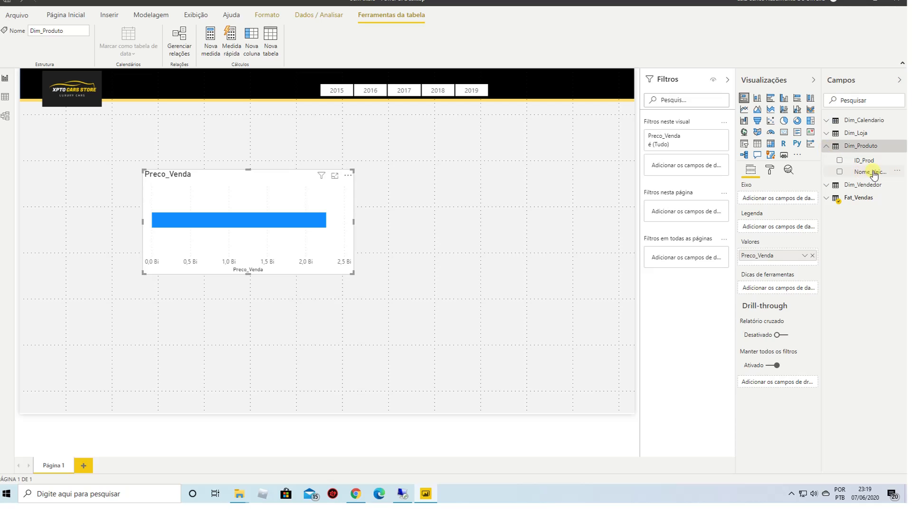
{"action": "left_click_drag", "start_coordinate": [875, 175], "coordinate": [794, 200]}
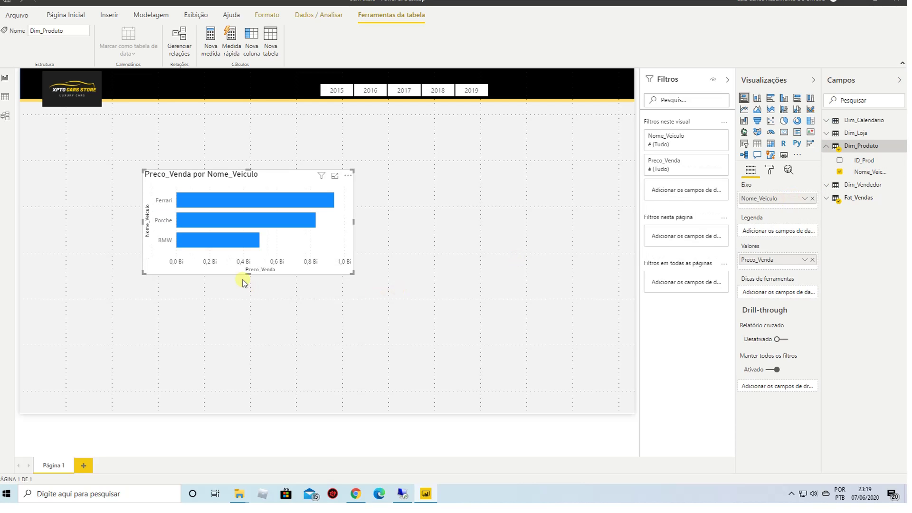
Step: Make the Preco_Venda bar chart taller and wider, and move it near the page's left edge below the header logo
{"action": "left_click_drag", "start_coordinate": [248, 274], "coordinate": [248, 286]}
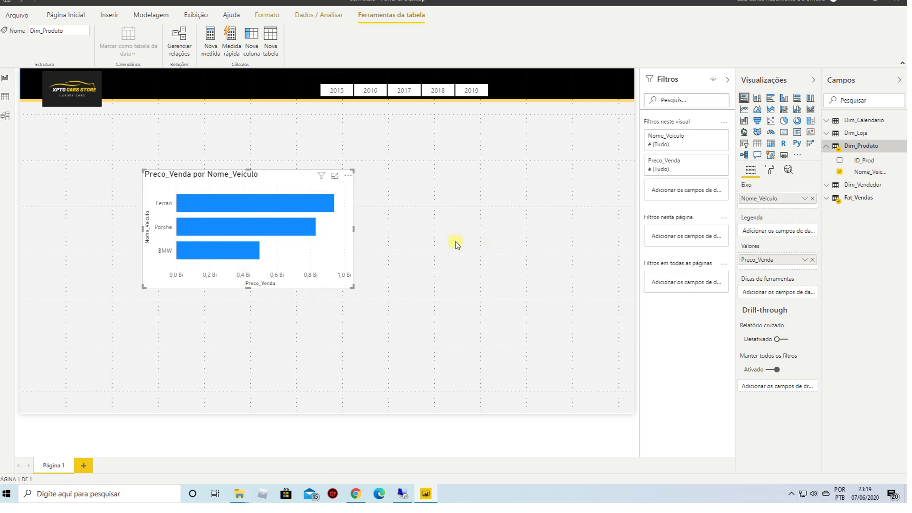
{"action": "left_click_drag", "start_coordinate": [353, 231], "coordinate": [404, 231]}
{"action": "left_click_drag", "start_coordinate": [248, 187], "coordinate": [174, 172]}
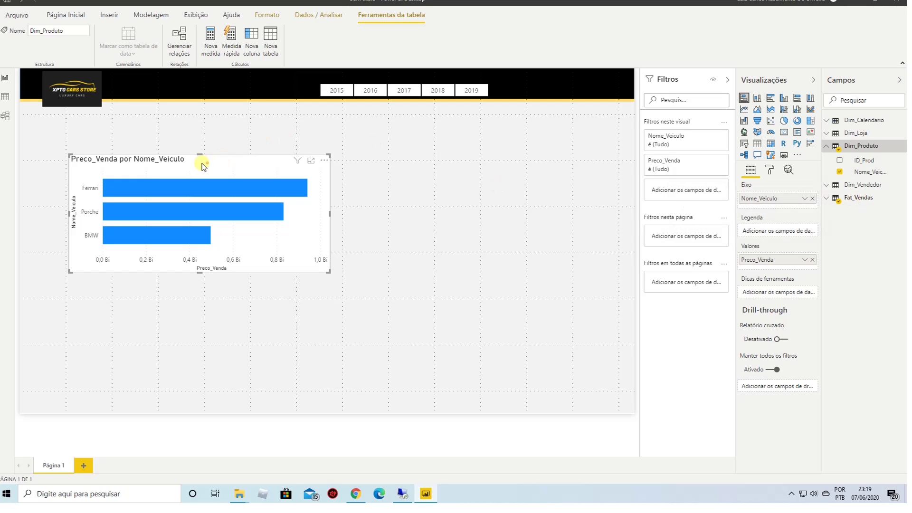
{"action": "left_click_drag", "start_coordinate": [203, 165], "coordinate": [180, 158]}
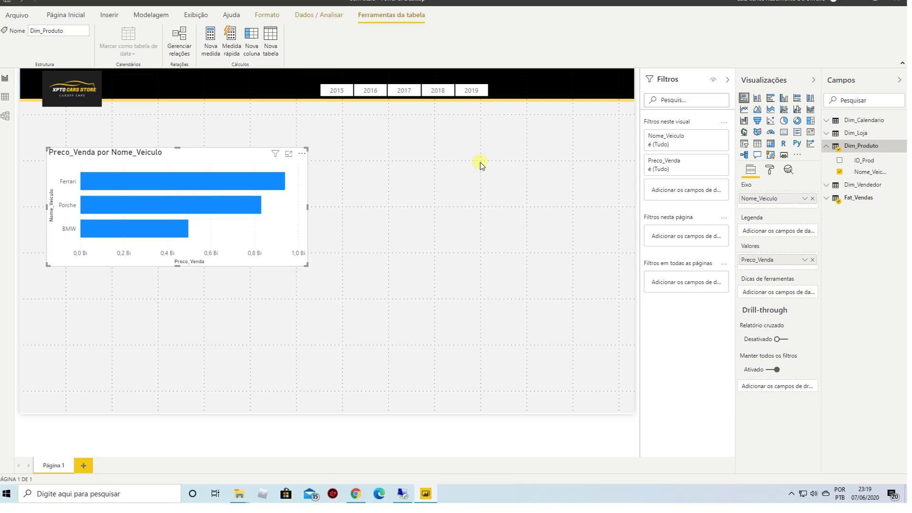
Step: Create a new calculated table named _Medidas with an empty expression
{"action": "left_click", "coordinate": [271, 40]}
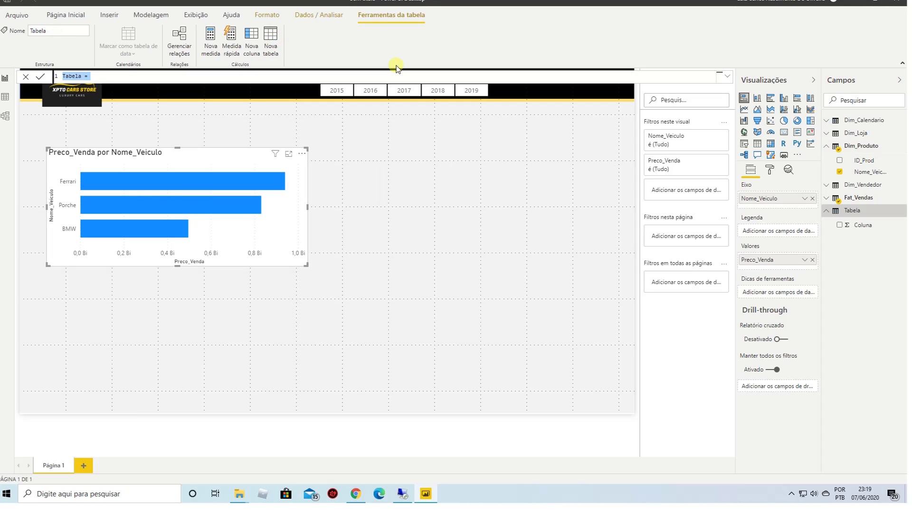
{"action": "double_click", "coordinate": [69, 76]}
{"action": "key", "text": "BackSpace"}
{"action": "type", "text": "_Medidas"}
{"action": "key", "text": "Return"}
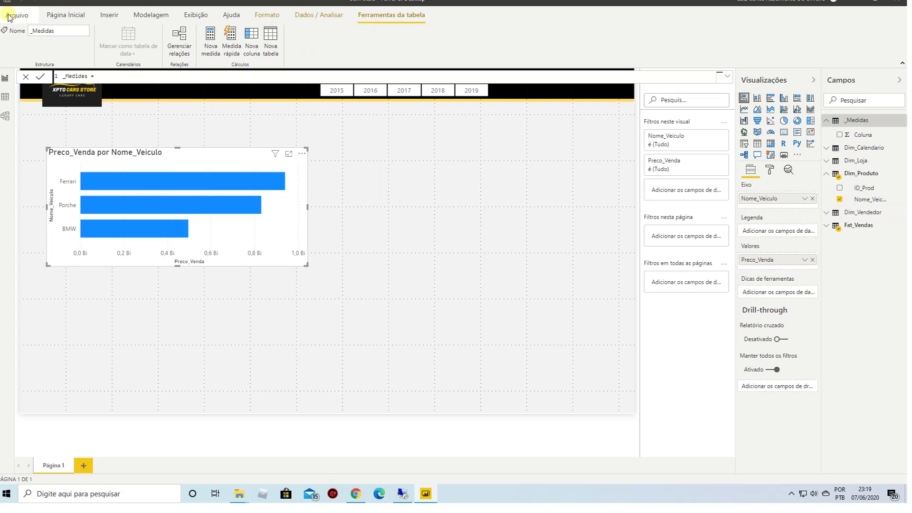
{"action": "left_click", "coordinate": [152, 16]}
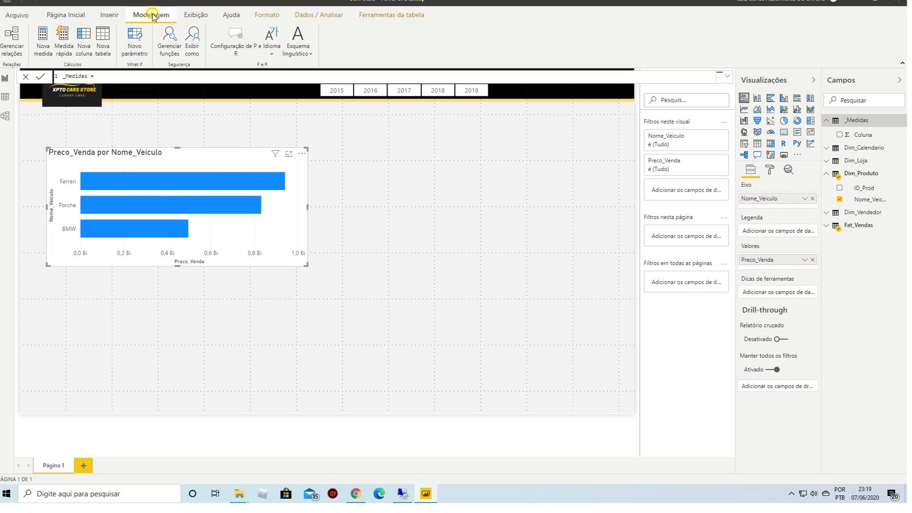
{"action": "left_click", "coordinate": [385, 15]}
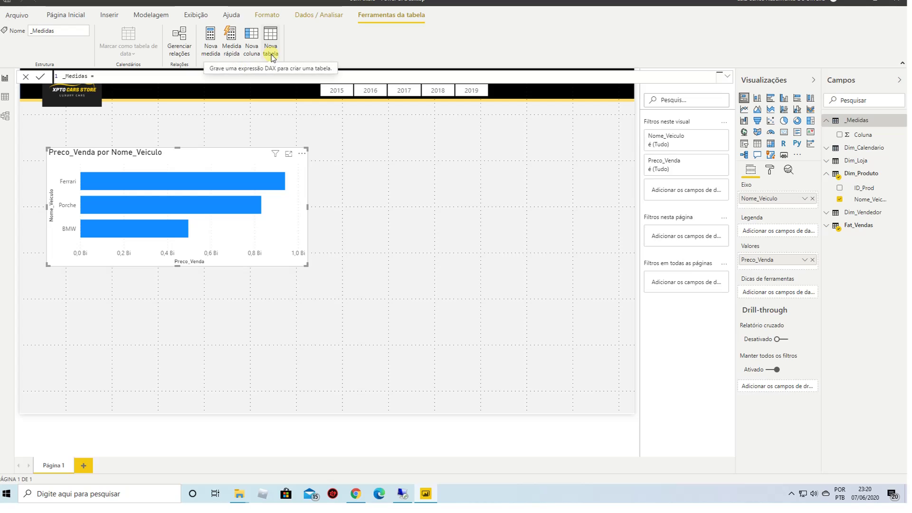
Step: Add a new measure to the _Medidas table and name it Valor da Venda in its formula
{"action": "left_click", "coordinate": [902, 121]}
{"action": "left_click", "coordinate": [865, 129]}
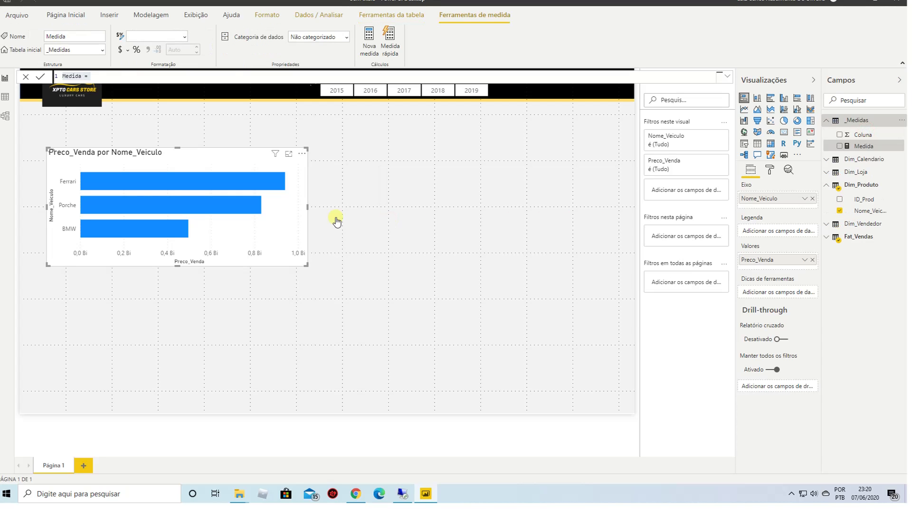
{"action": "double_click", "coordinate": [70, 77]}
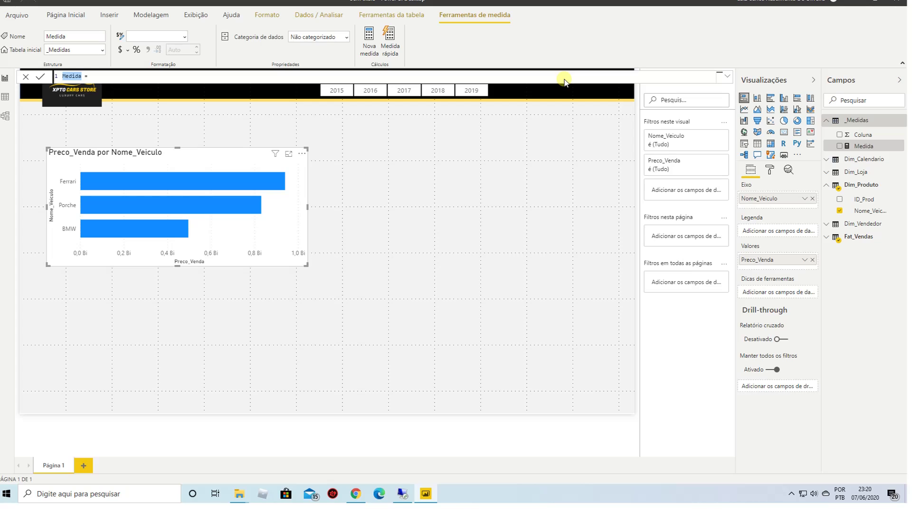
{"action": "type", "text": "Valor da Ven"}
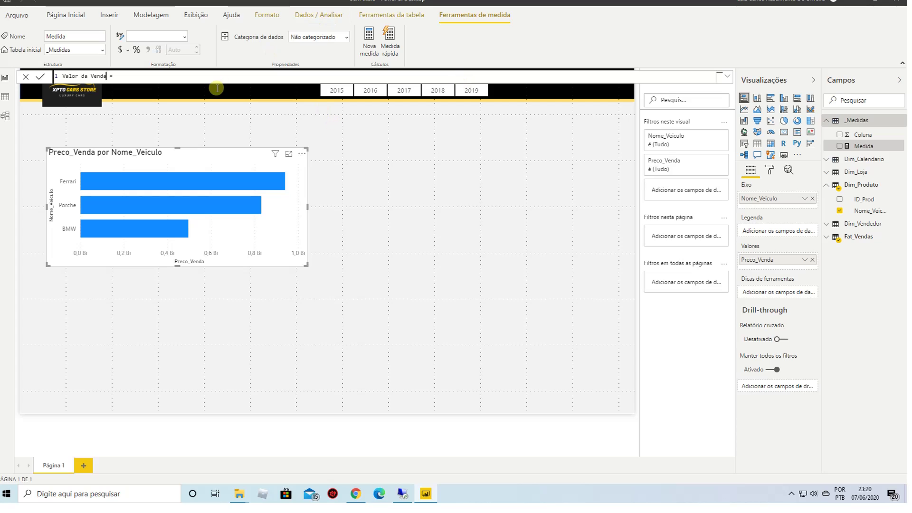
{"action": "left_click", "coordinate": [206, 78]}
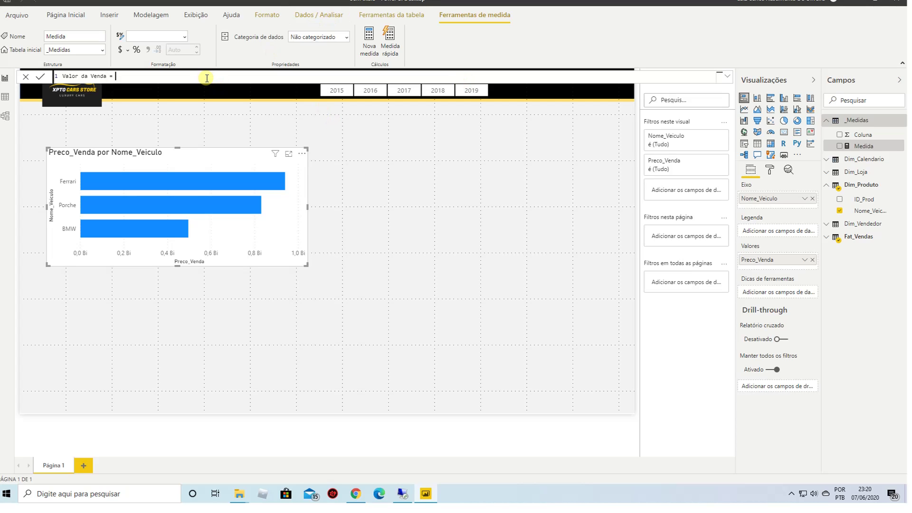
Step: Define the Valor da Venda measure as SUM(Fat_Vendas[Preco_Venda])
{"action": "type", "text": "S"}
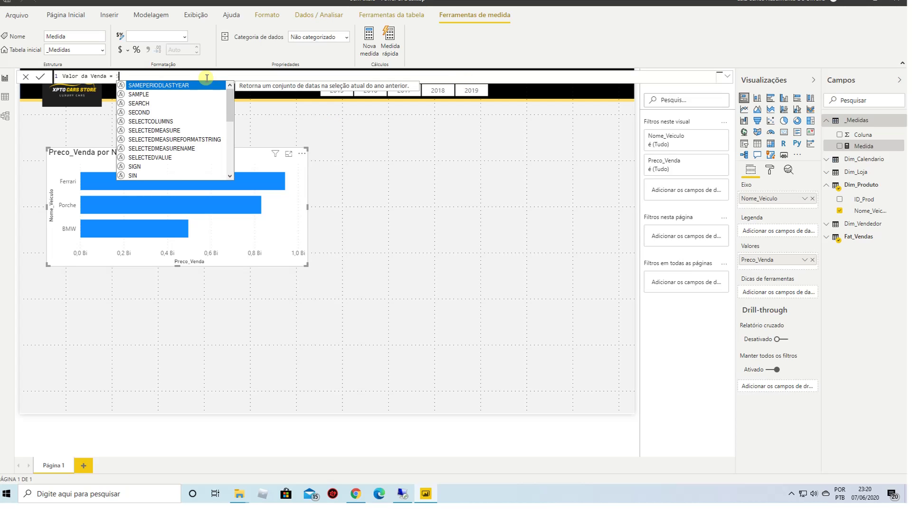
{"action": "type", "text": "UM"}
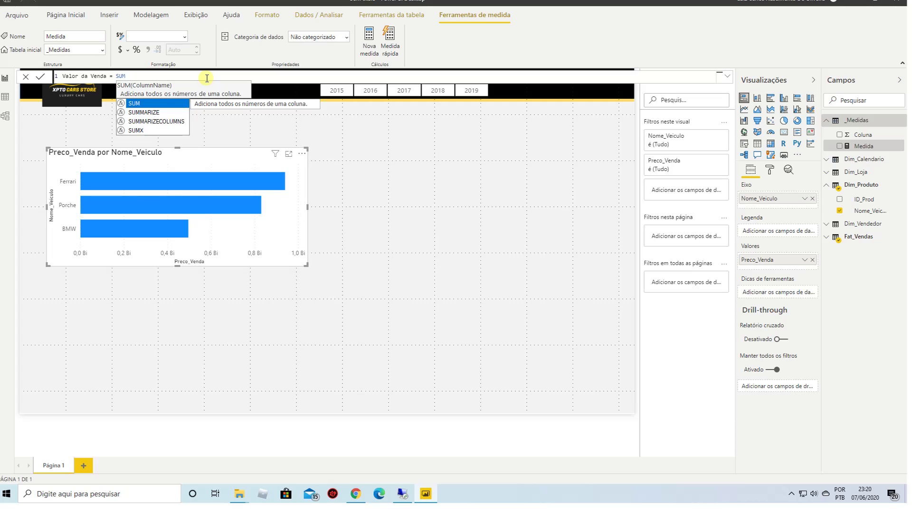
{"action": "type", "text": "("}
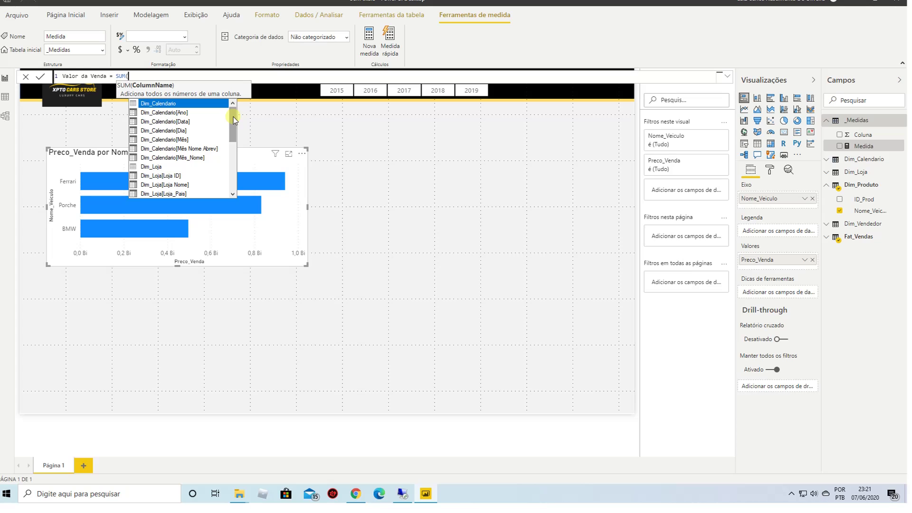
{"action": "type", "text": "Fat"}
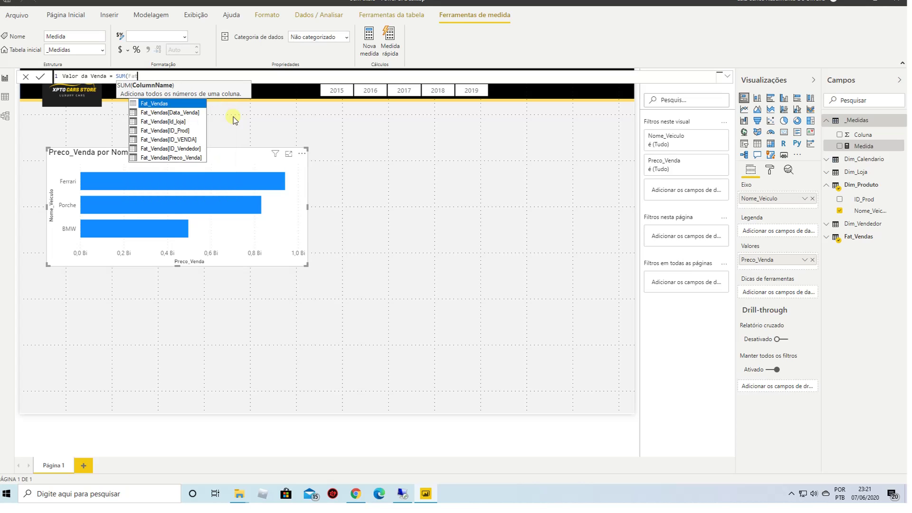
{"action": "key", "text": "Down"}
{"action": "key", "text": "Down"}
{"action": "key", "text": "Down"}
{"action": "key", "text": "Down"}
{"action": "key", "text": "Down"}
{"action": "key", "text": "Down"}
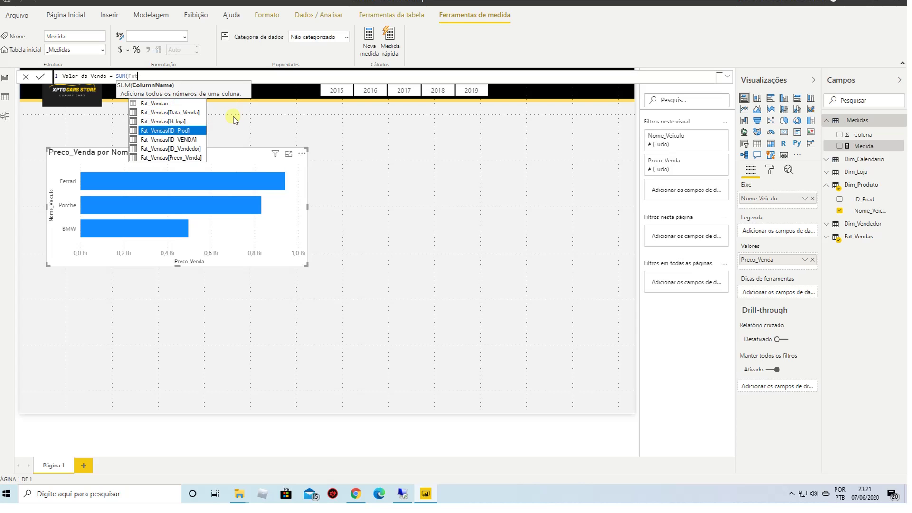
{"action": "key", "text": "Tab"}
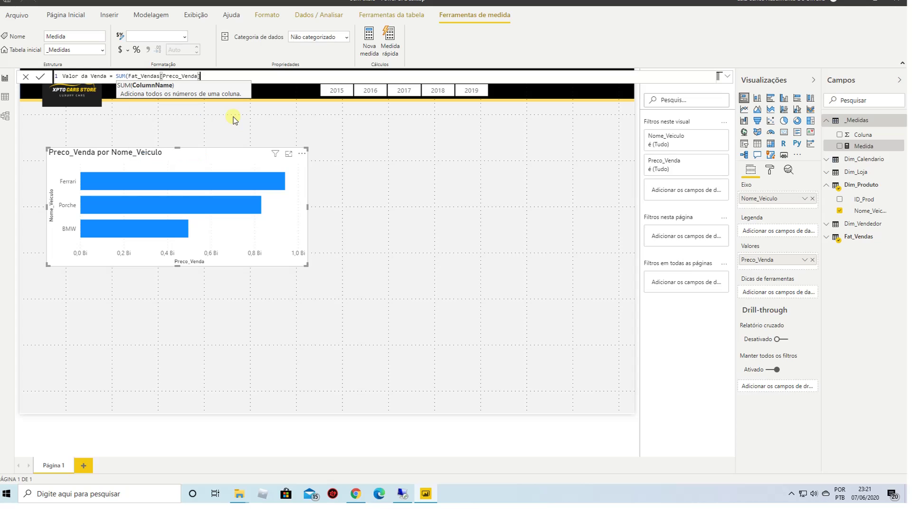
{"action": "type", "text": ")"}
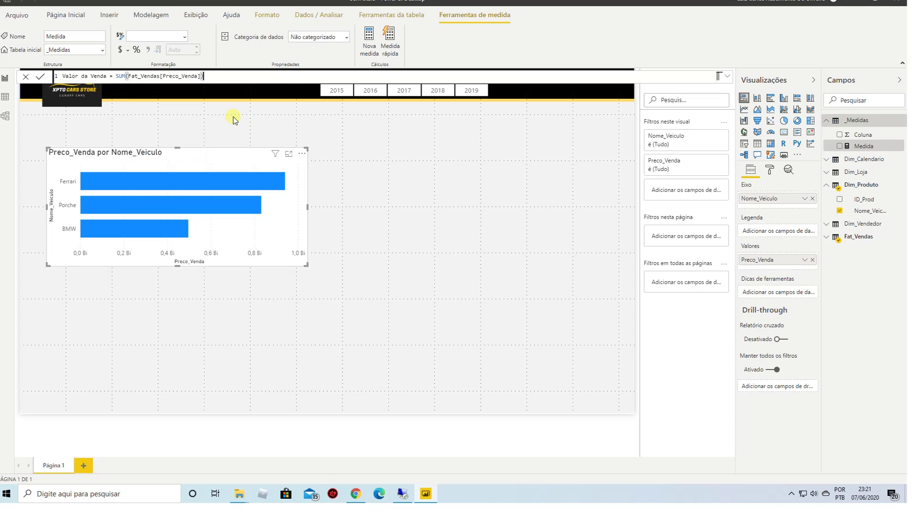
{"action": "key", "text": "Return"}
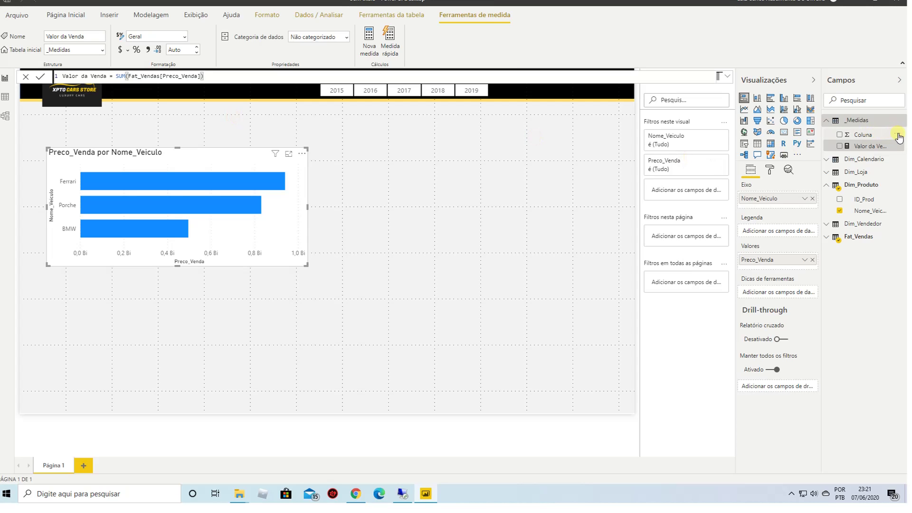
Step: Hide the Coluna column of the _Medidas table, refresh the field list by collapsing and reopening it, and expand _Medidas
{"action": "left_click", "coordinate": [899, 136]}
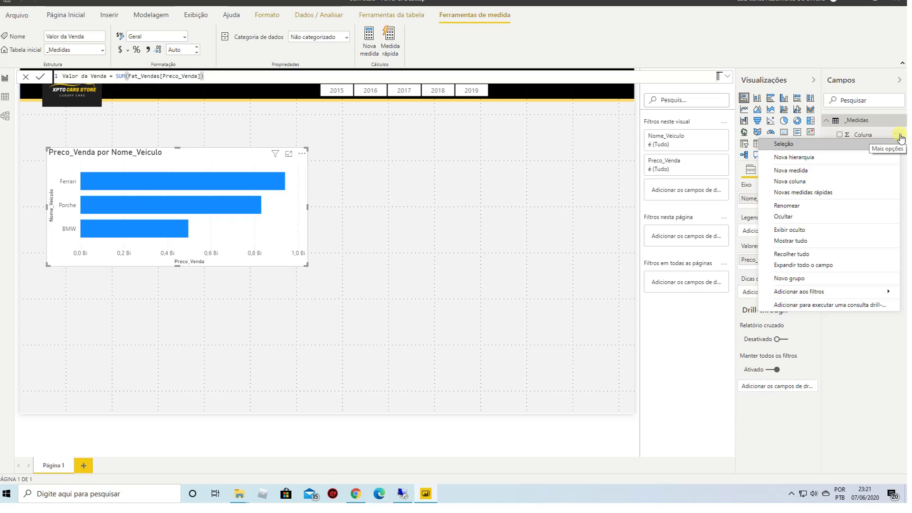
{"action": "left_click", "coordinate": [824, 221]}
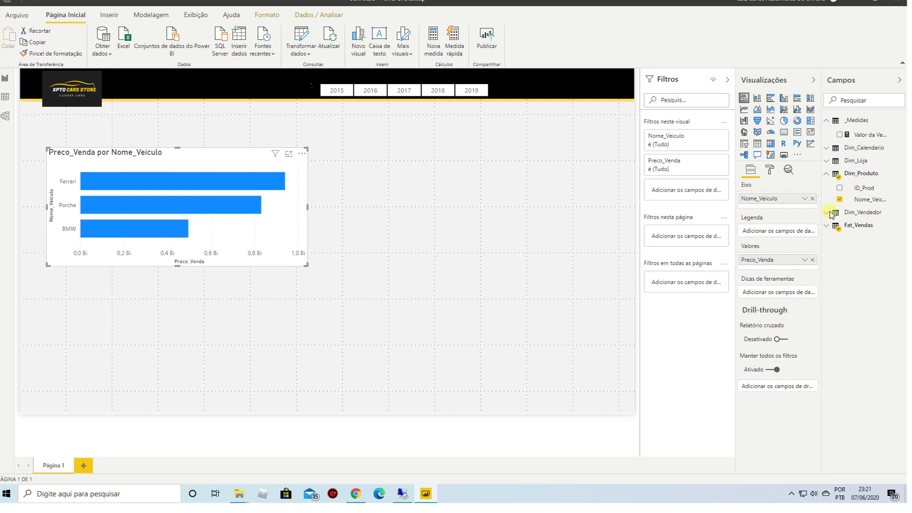
{"action": "left_click", "coordinate": [901, 80]}
{"action": "left_click", "coordinate": [899, 79]}
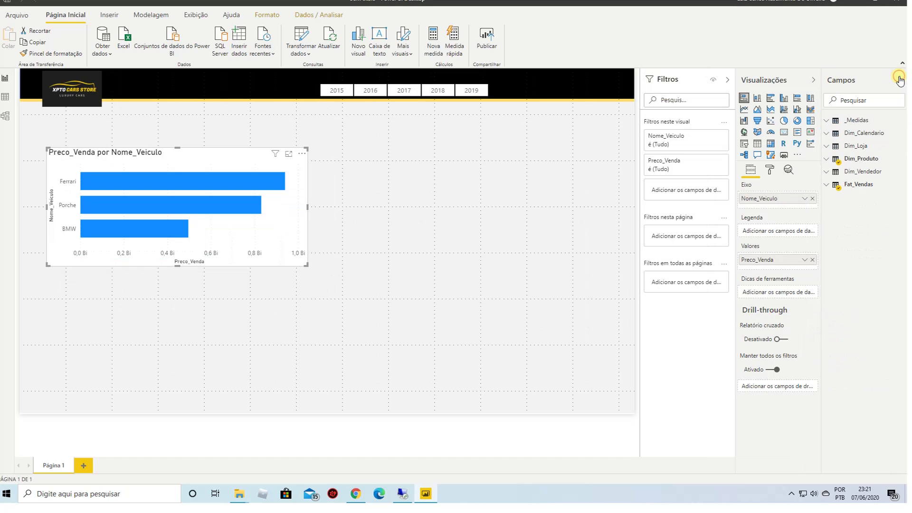
{"action": "left_click", "coordinate": [825, 123]}
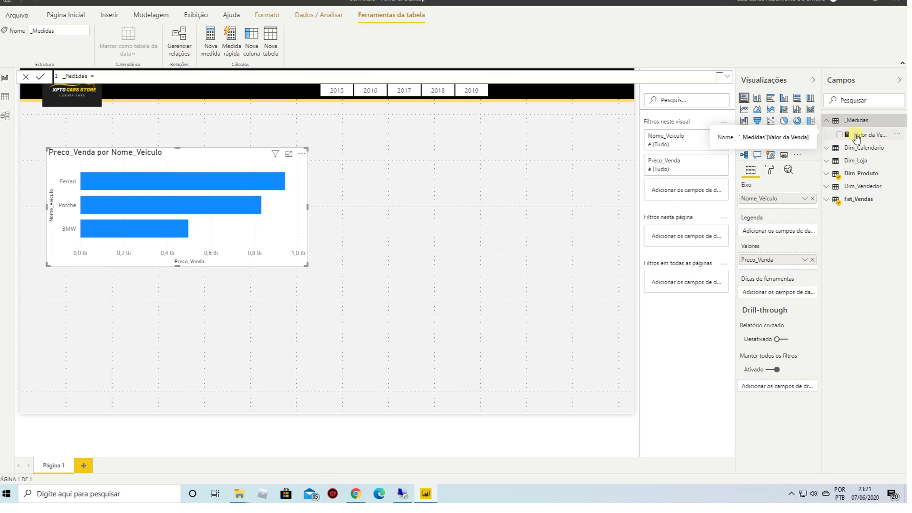
Step: Move the Preco_Venda bar chart slightly closer to the header and look over the Fat_Vendas table's fields
{"action": "left_click", "coordinate": [416, 174]}
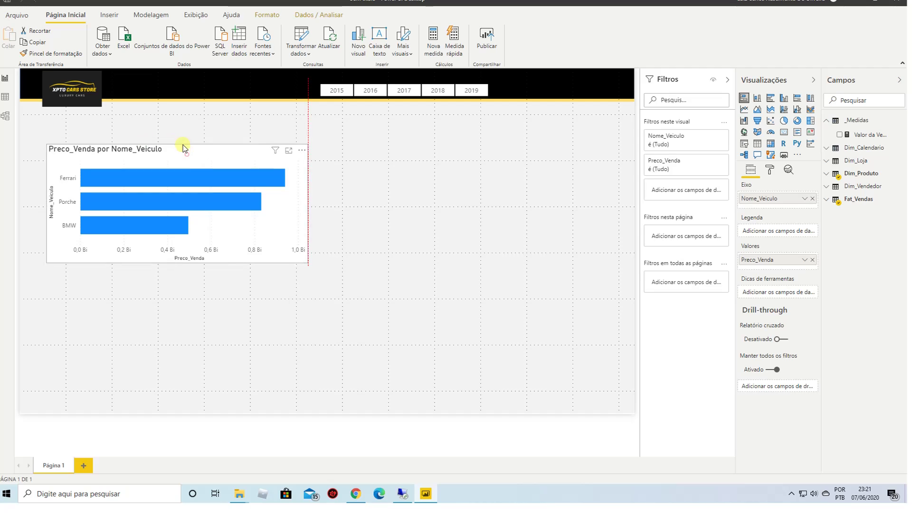
{"action": "left_click_drag", "start_coordinate": [183, 149], "coordinate": [177, 132]}
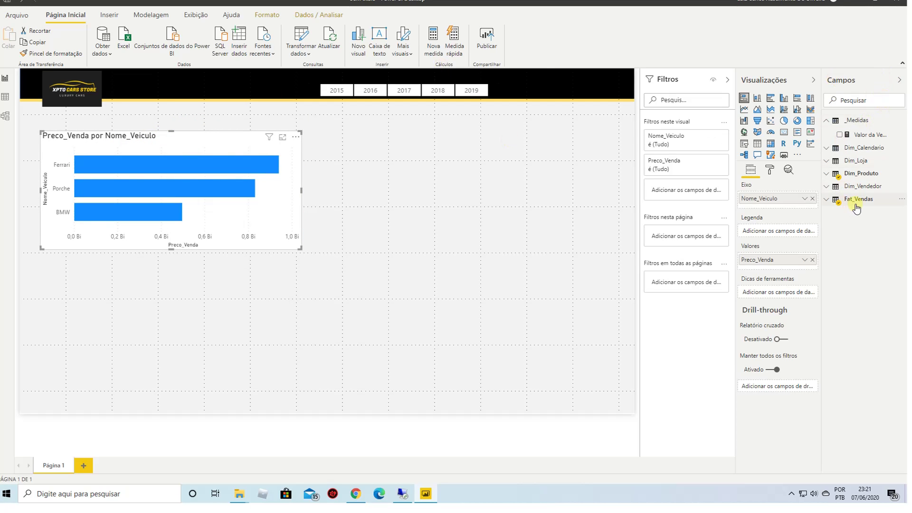
{"action": "left_click", "coordinate": [827, 200]}
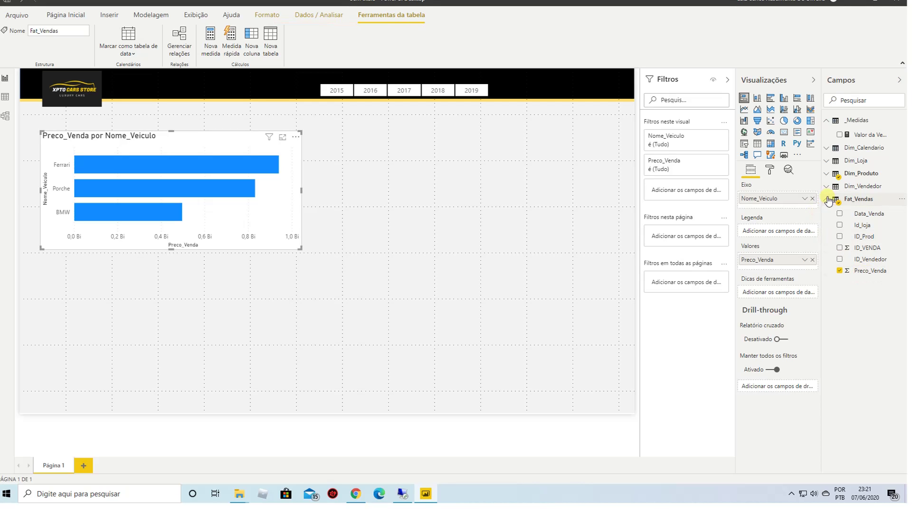
{"action": "left_click", "coordinate": [829, 200]}
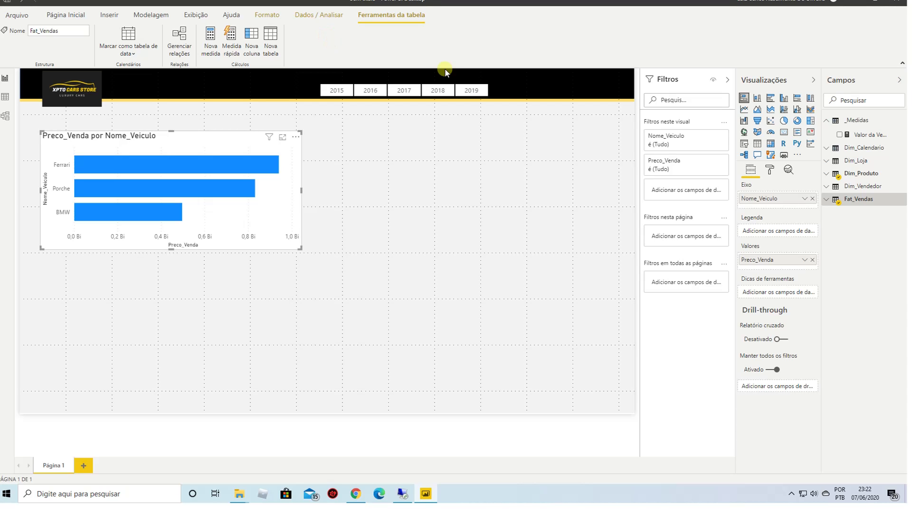
Step: Insert a second stacked bar chart beside the first, with Nome_Veiculo as axis and the Valor da Venda measure as values
{"action": "left_click", "coordinate": [490, 153]}
{"action": "left_click", "coordinate": [743, 102]}
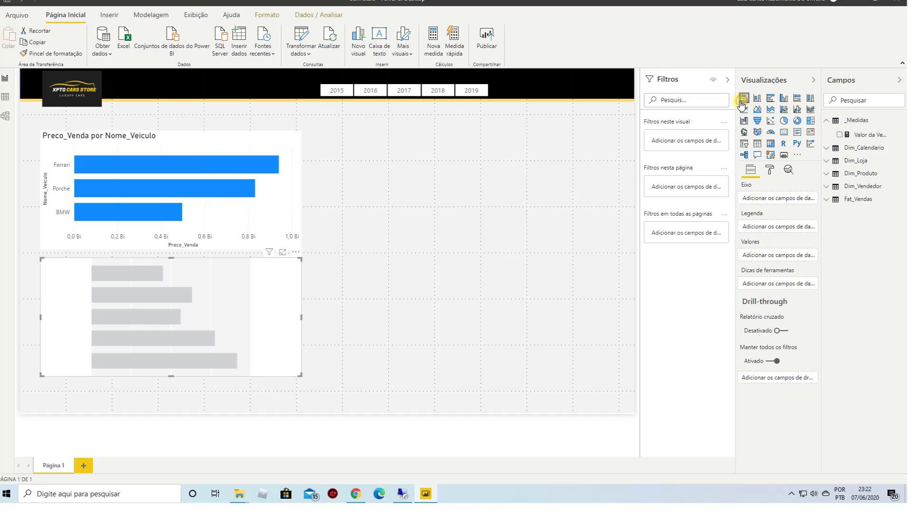
{"action": "left_click_drag", "start_coordinate": [261, 313], "coordinate": [550, 187]}
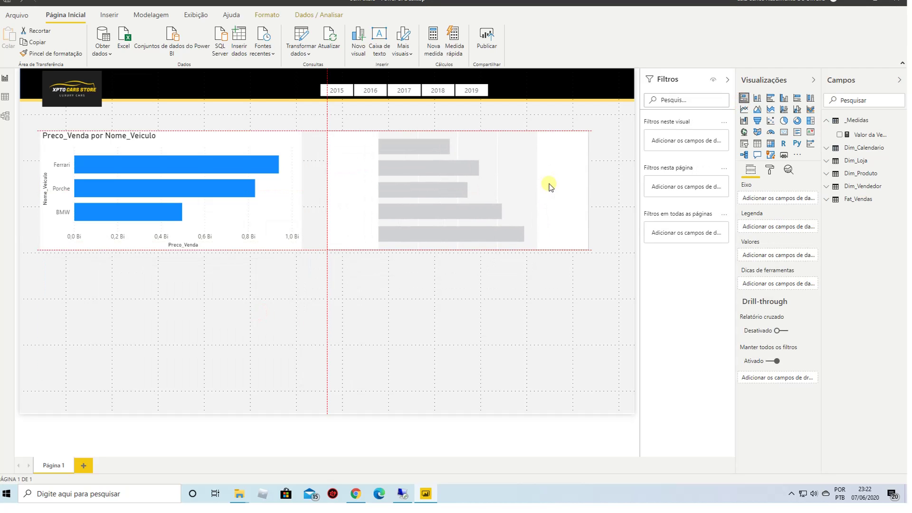
{"action": "left_click", "coordinate": [826, 174]}
{"action": "left_click_drag", "start_coordinate": [865, 205], "coordinate": [782, 198]}
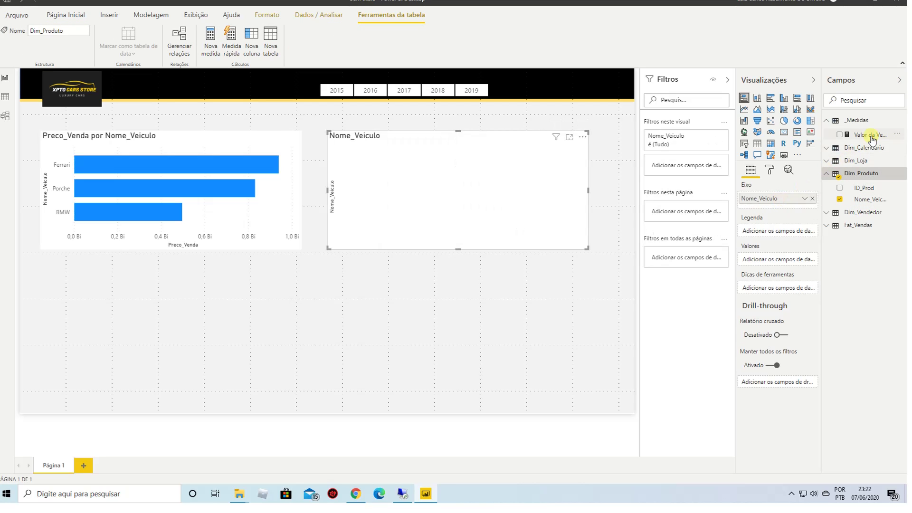
{"action": "left_click_drag", "start_coordinate": [872, 136], "coordinate": [789, 260]}
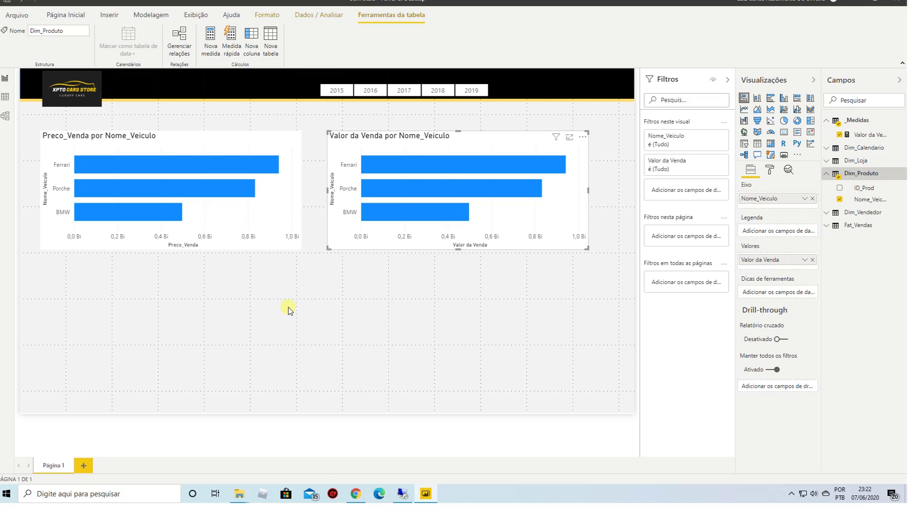
Step: Expand the fields of Fat_Vendas and Dim_Vendedor, and delete the Preco_Venda por Nome_Veiculo bar chart
{"action": "left_click", "coordinate": [828, 226]}
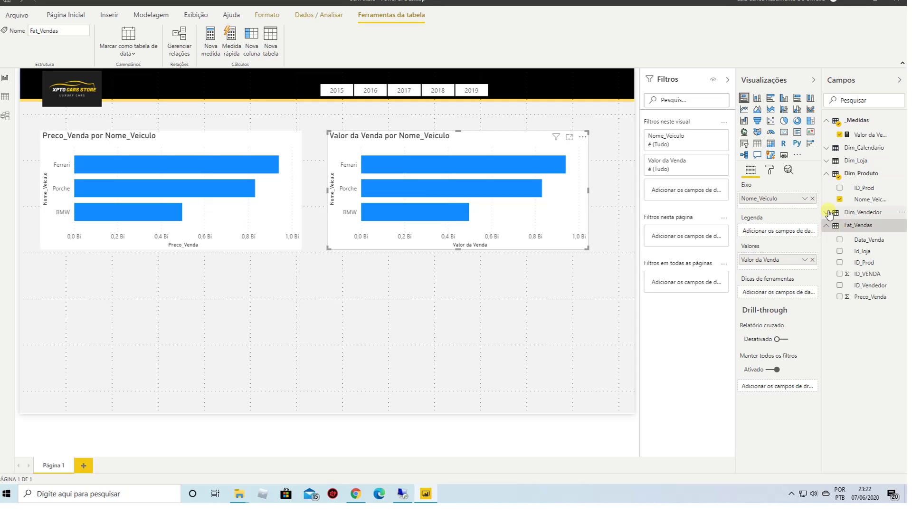
{"action": "left_click", "coordinate": [827, 214]}
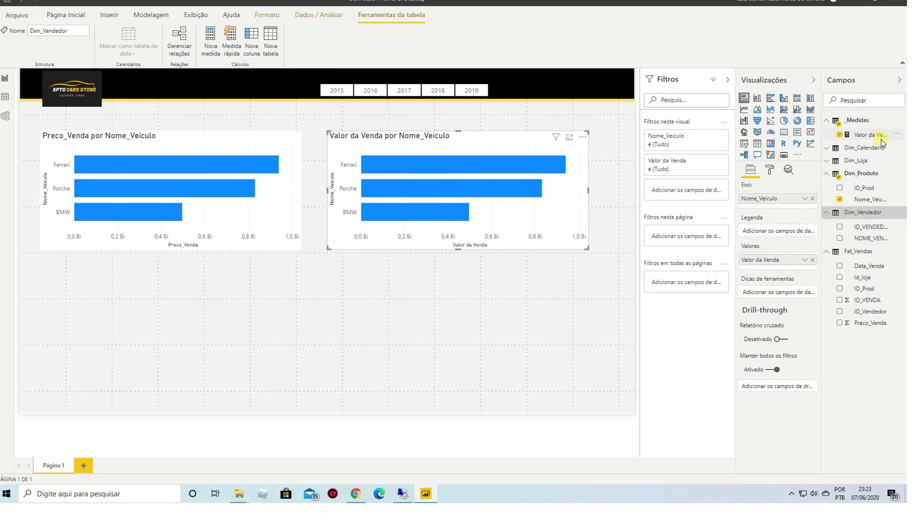
{"action": "left_click", "coordinate": [231, 138]}
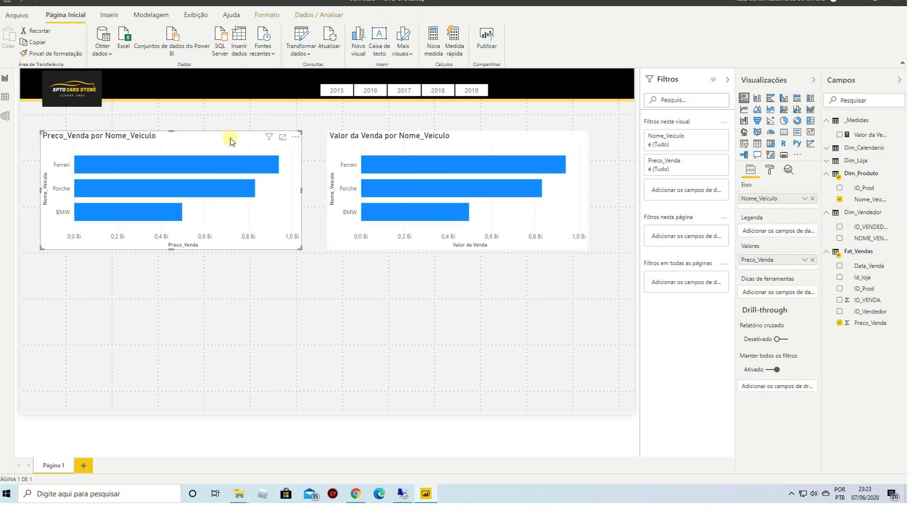
{"action": "key", "text": "Delete"}
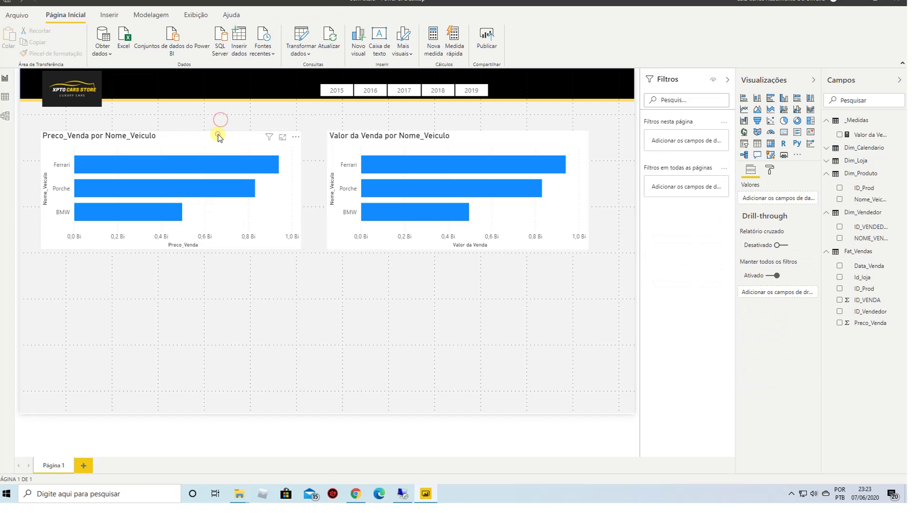
Step: Move the Valor da Venda bar chart to the page's lower-left area and add Loja_Pais from Dim_Loja as its legend
{"action": "left_click", "coordinate": [427, 137]}
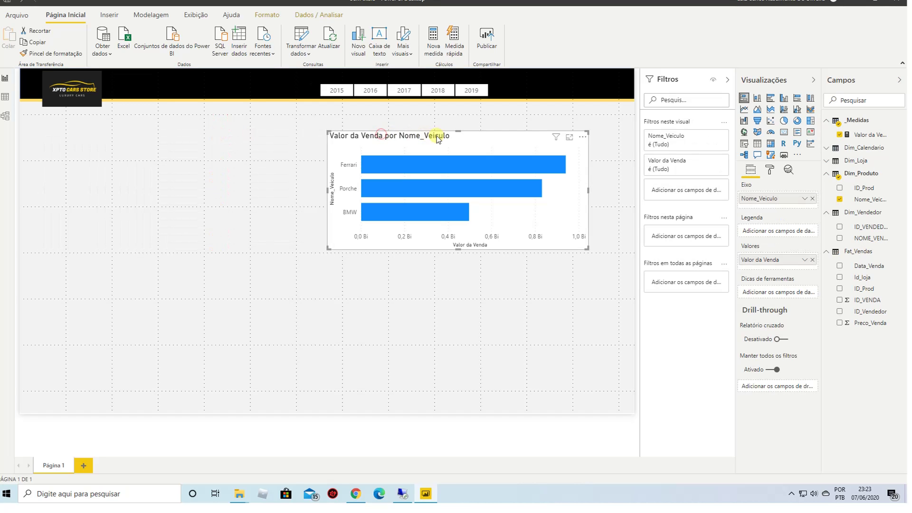
{"action": "left_click_drag", "start_coordinate": [447, 141], "coordinate": [146, 219]}
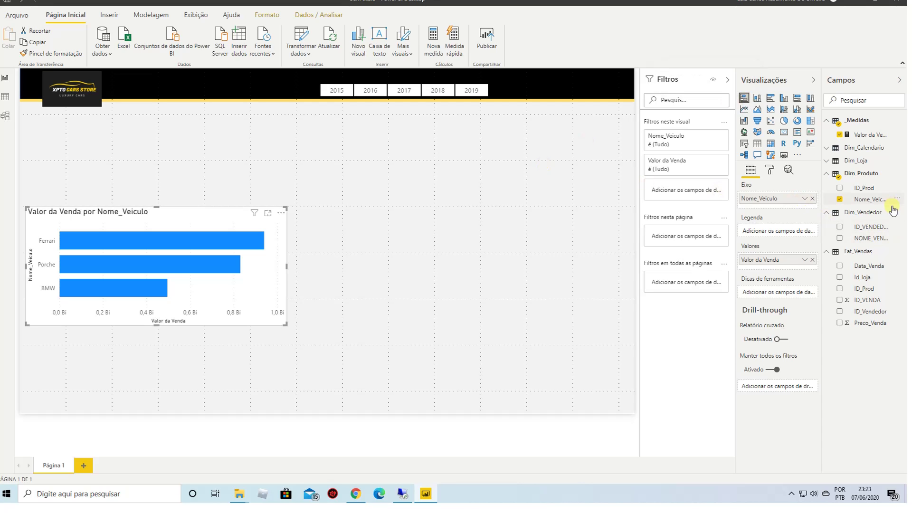
{"action": "left_click", "coordinate": [828, 162]}
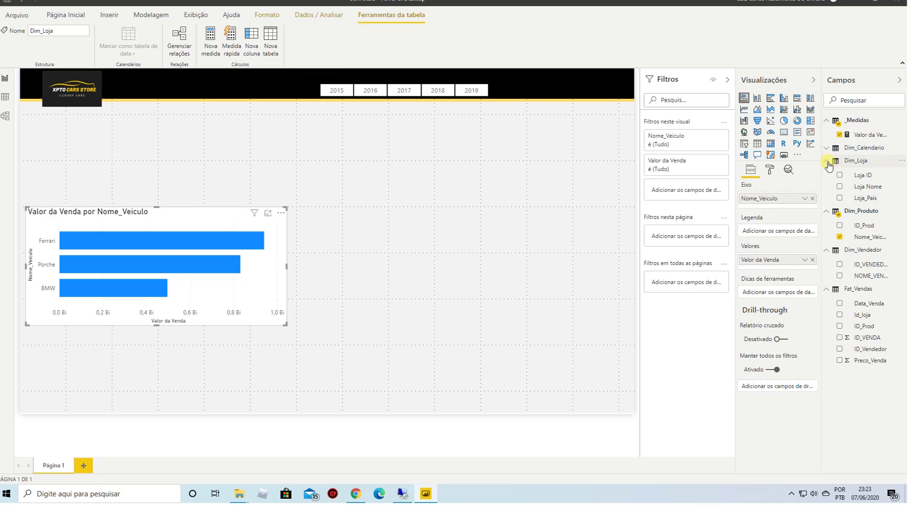
{"action": "left_click_drag", "start_coordinate": [196, 212], "coordinate": [197, 199]}
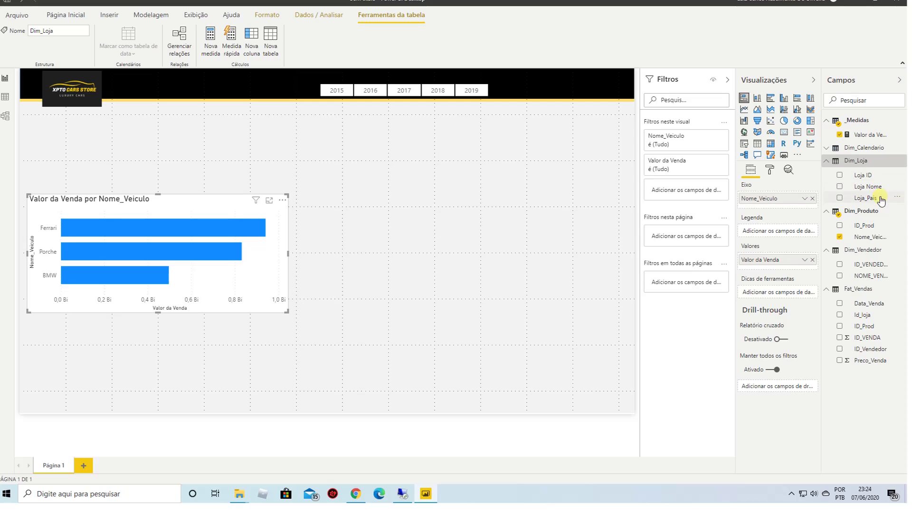
{"action": "left_click_drag", "start_coordinate": [878, 201], "coordinate": [786, 234]}
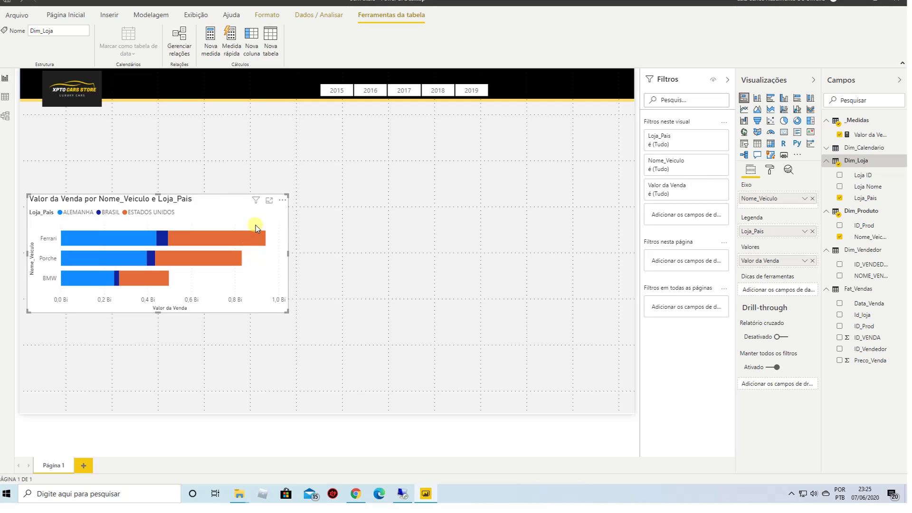
Step: Change the Valor da Venda visual to a clustered bar chart and stretch its height down to near the page's lower edge
{"action": "left_click", "coordinate": [772, 101]}
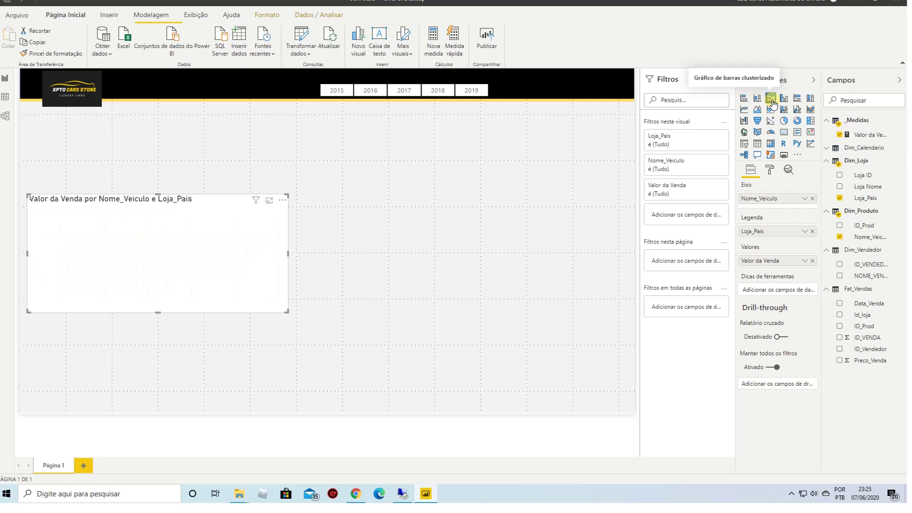
{"action": "left_click_drag", "start_coordinate": [161, 313], "coordinate": [157, 403]}
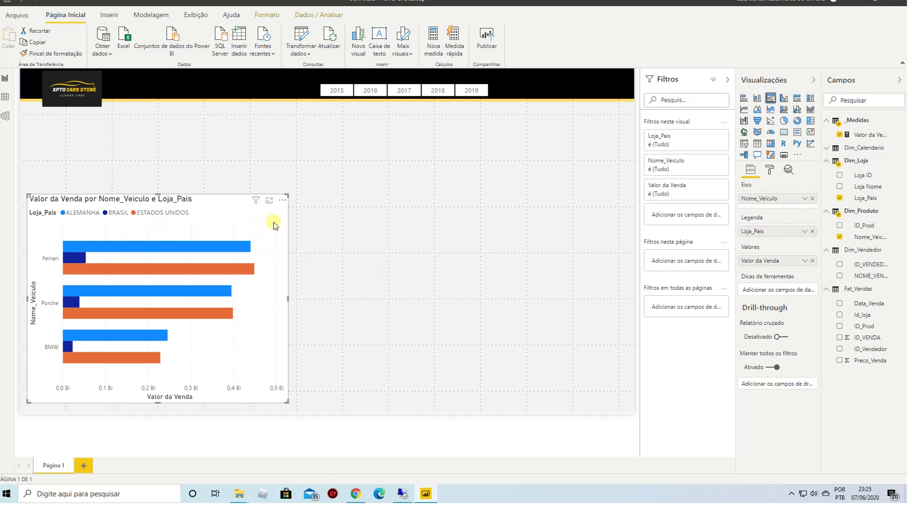
Step: Sort the clustered bar chart by Nome_Veiculo in ascending order
{"action": "left_click", "coordinate": [282, 201]}
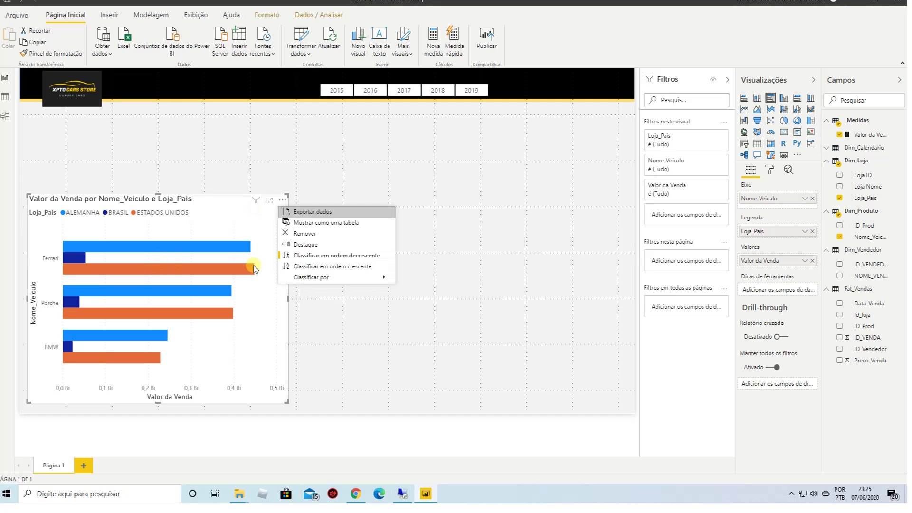
{"action": "mouse_move", "coordinate": [312, 277]}
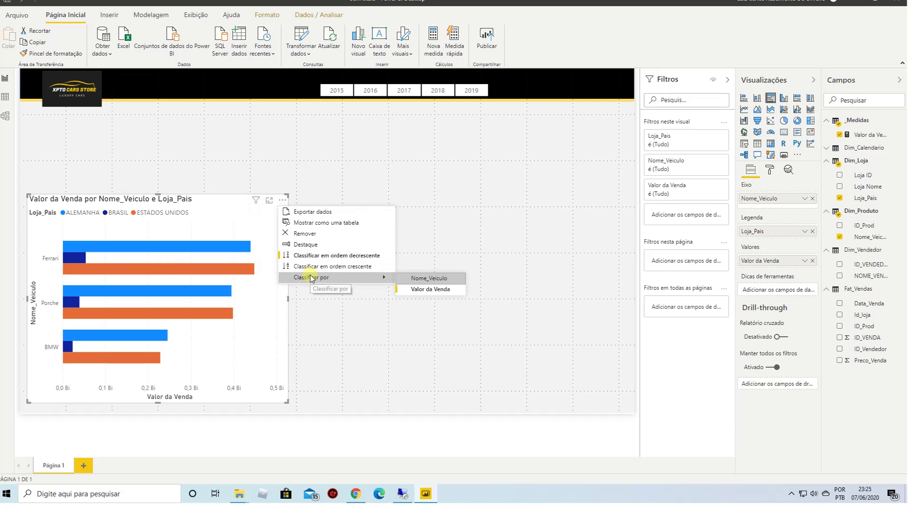
{"action": "left_click", "coordinate": [421, 289]}
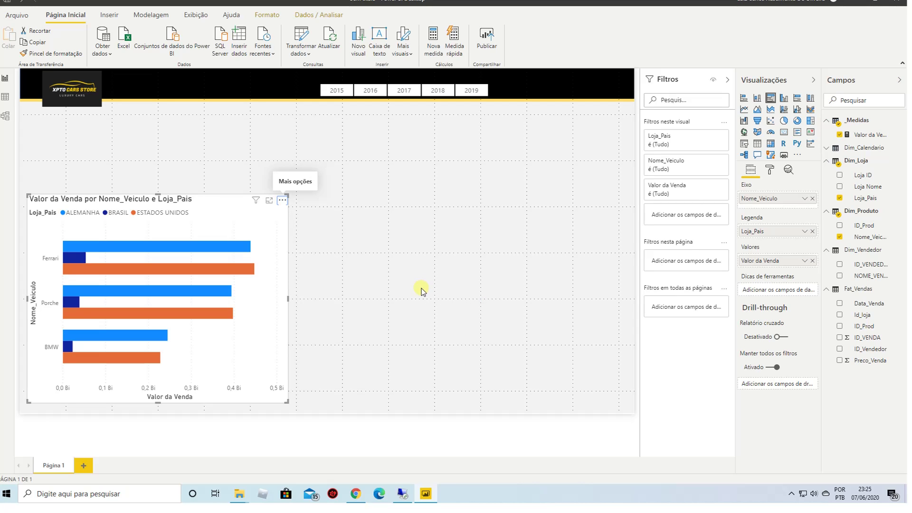
{"action": "left_click", "coordinate": [282, 200]}
{"action": "mouse_move", "coordinate": [346, 283]}
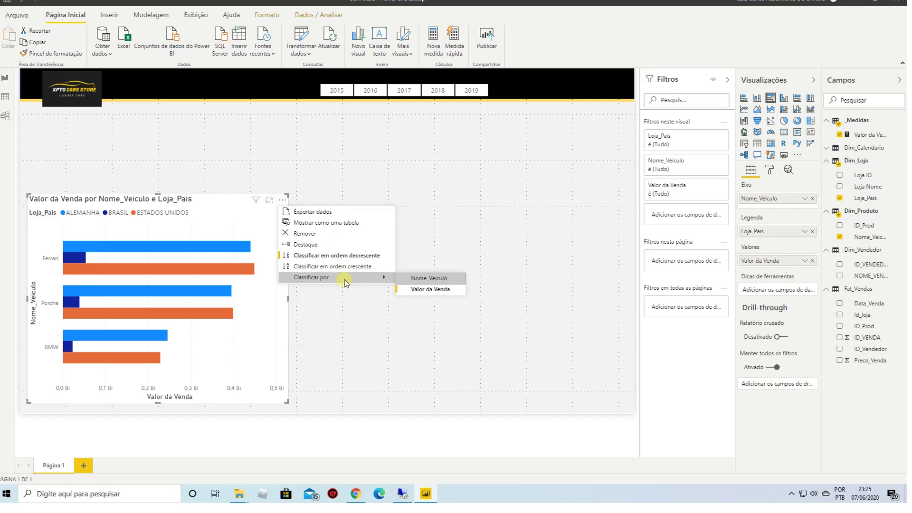
{"action": "left_click", "coordinate": [421, 280]}
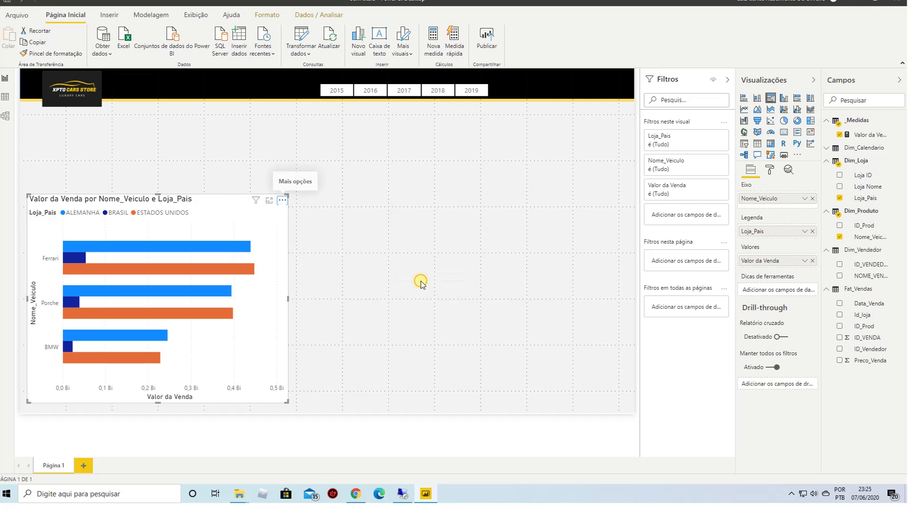
{"action": "left_click", "coordinate": [282, 201]}
{"action": "mouse_move", "coordinate": [331, 279]}
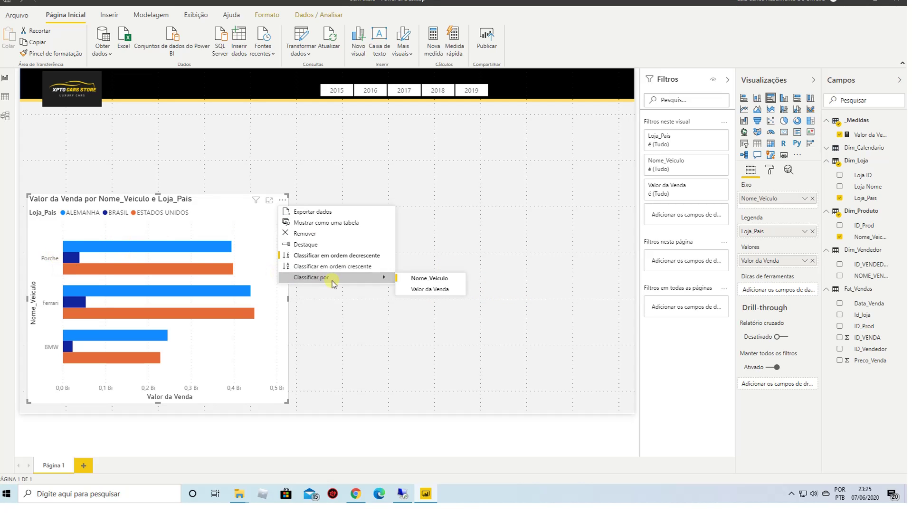
{"action": "left_click", "coordinate": [350, 265]}
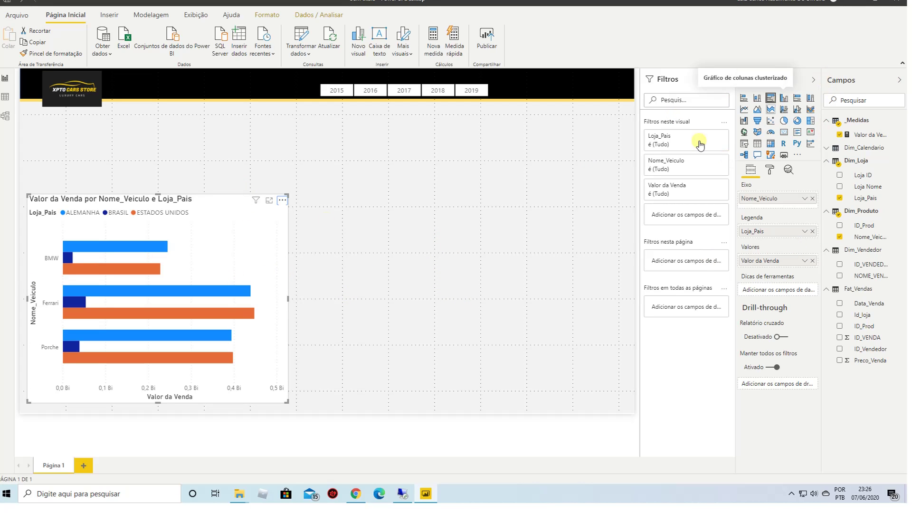
Step: Try the chart as clustered columns and as 100% stacked bars, and inspect the Ferrari segment for ESTADOS UNIDOS
{"action": "left_click", "coordinate": [785, 99]}
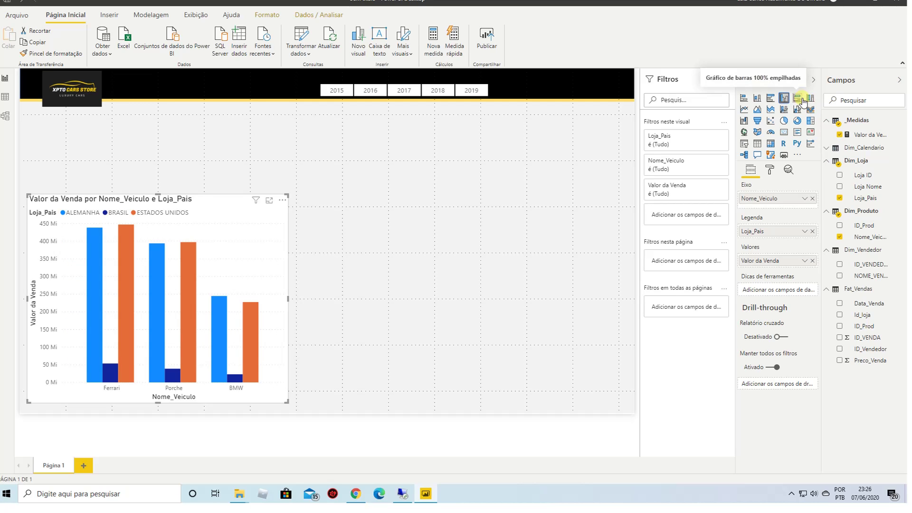
{"action": "left_click", "coordinate": [800, 101]}
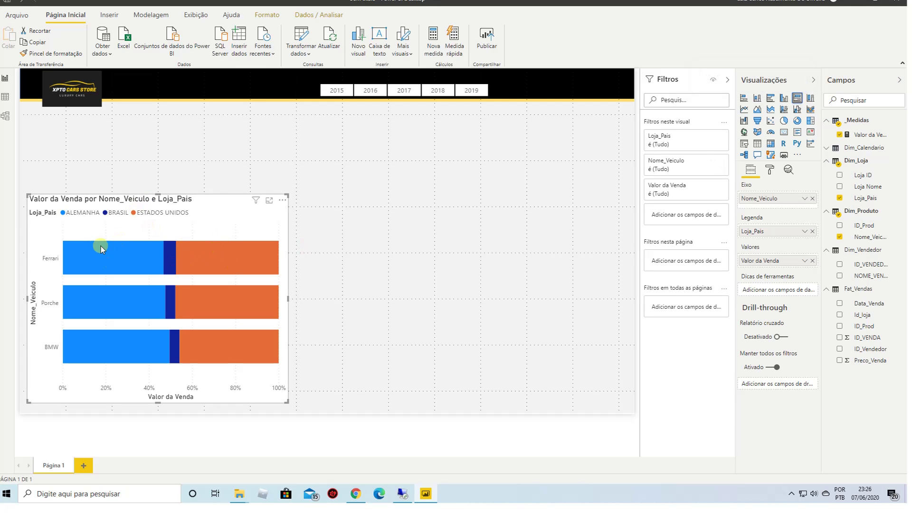
{"action": "mouse_move", "coordinate": [267, 254]}
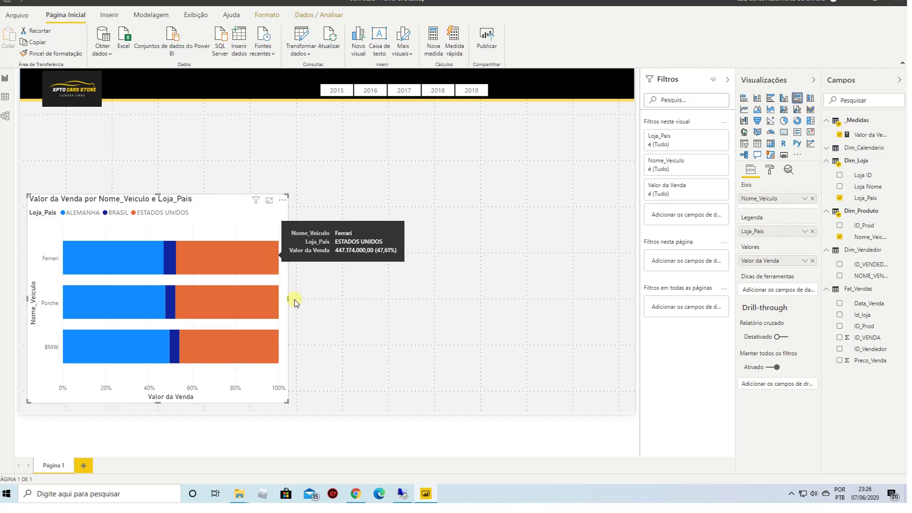
Step: Widen the Valor da Venda chart to about 60% of the page width and nudge it slightly away from the page's left edge
{"action": "left_click_drag", "start_coordinate": [289, 299], "coordinate": [481, 299]}
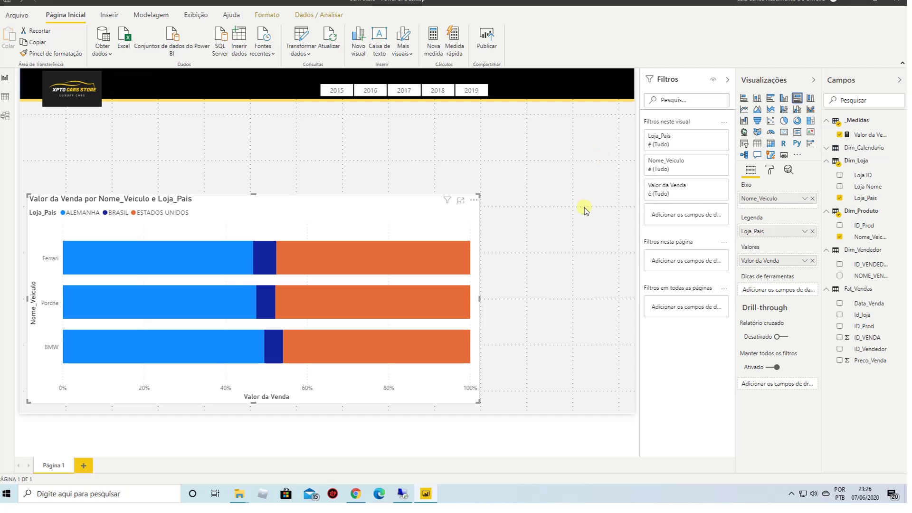
{"action": "left_click_drag", "start_coordinate": [480, 299], "coordinate": [393, 299]}
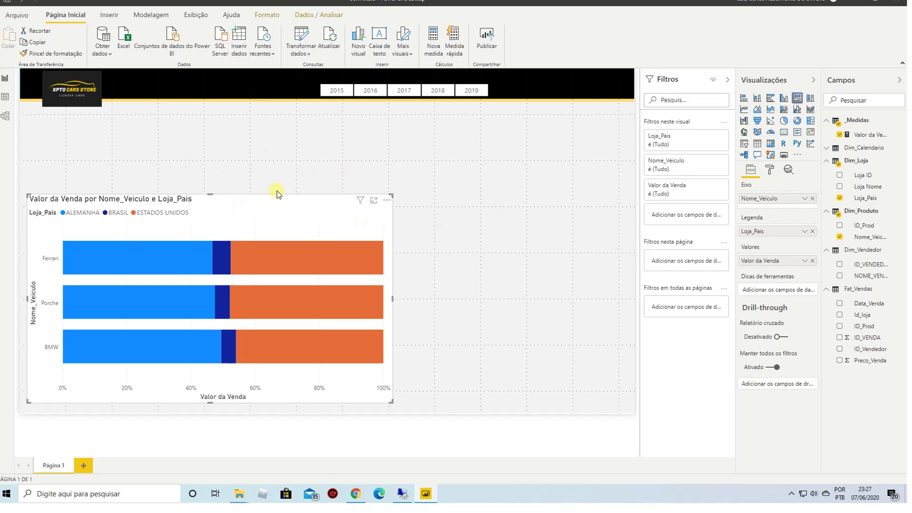
{"action": "left_click_drag", "start_coordinate": [261, 202], "coordinate": [272, 203]}
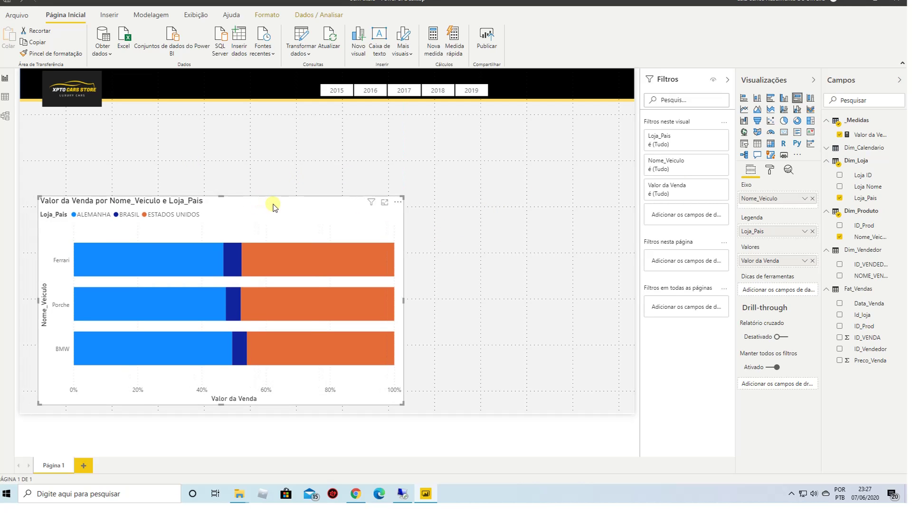
{"action": "type", "text": "ON"}
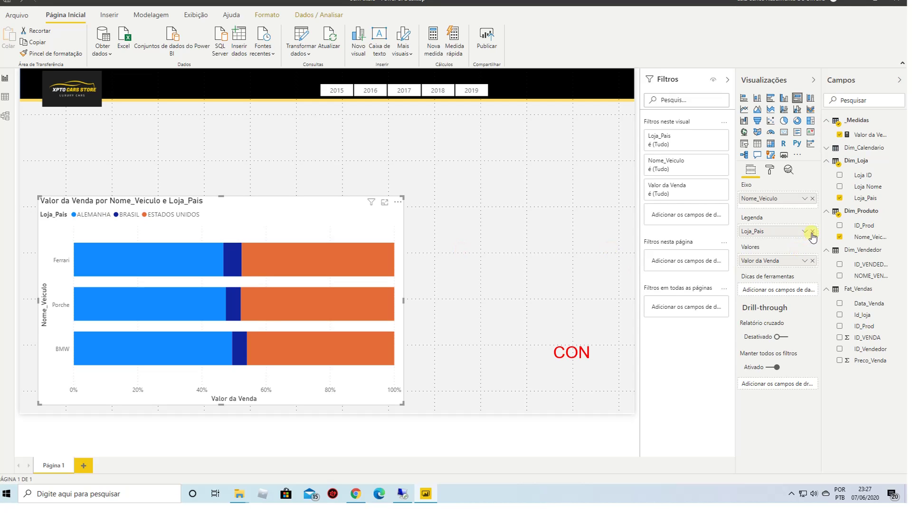
Step: Remove Loja_Pais from the chart's legend and change the visual back to a clustered bar chart
{"action": "left_click", "coordinate": [813, 231]}
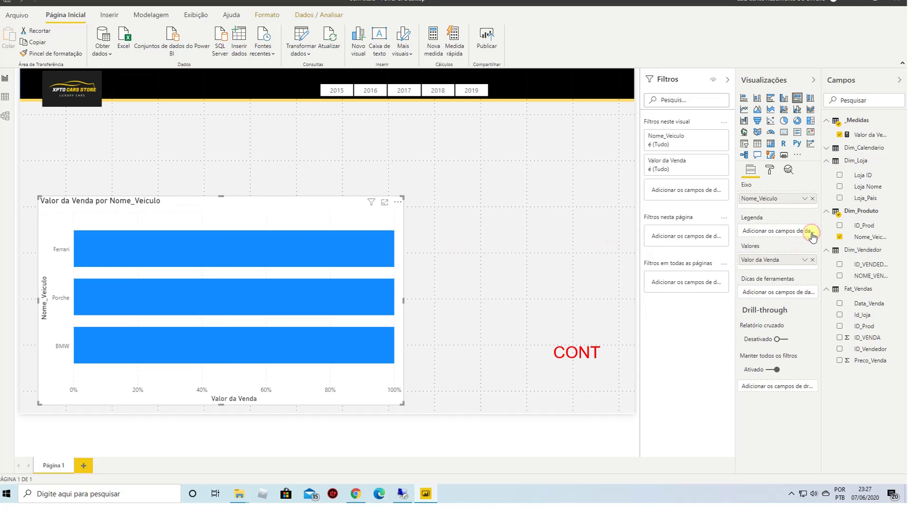
{"action": "left_click", "coordinate": [744, 99]}
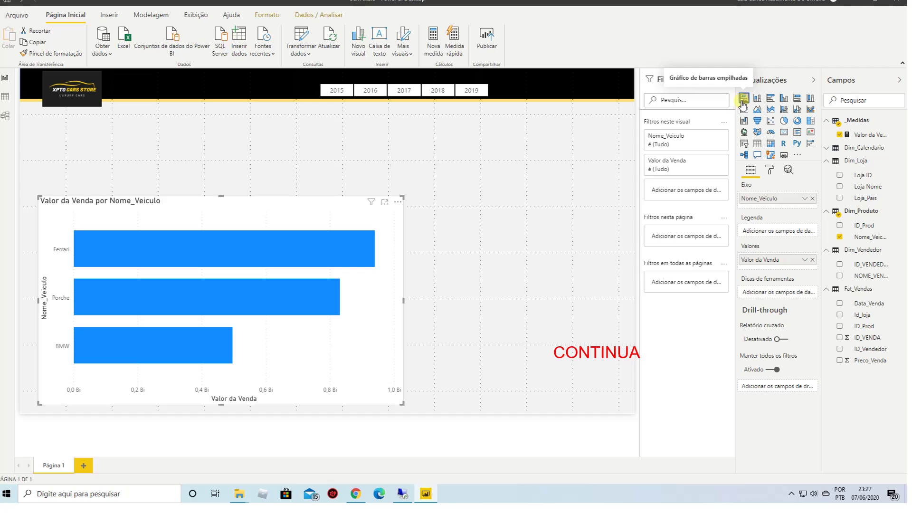
{"action": "left_click", "coordinate": [771, 99]}
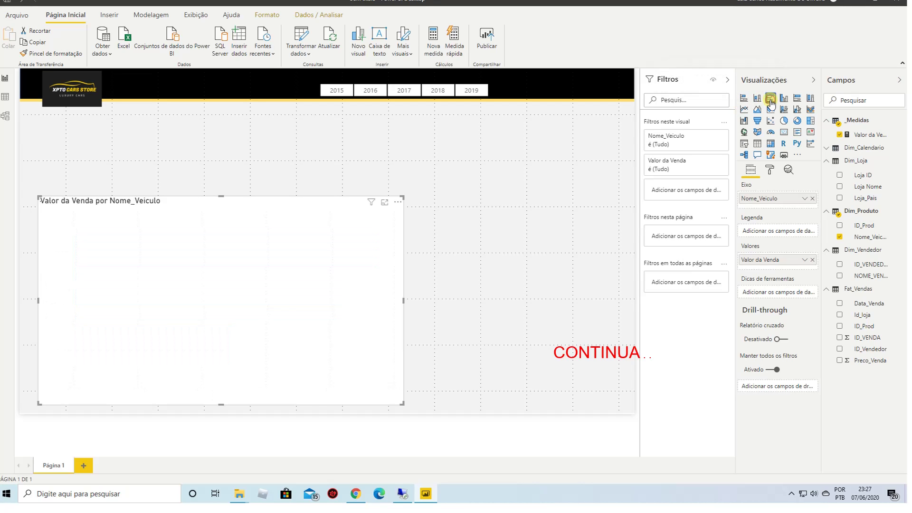